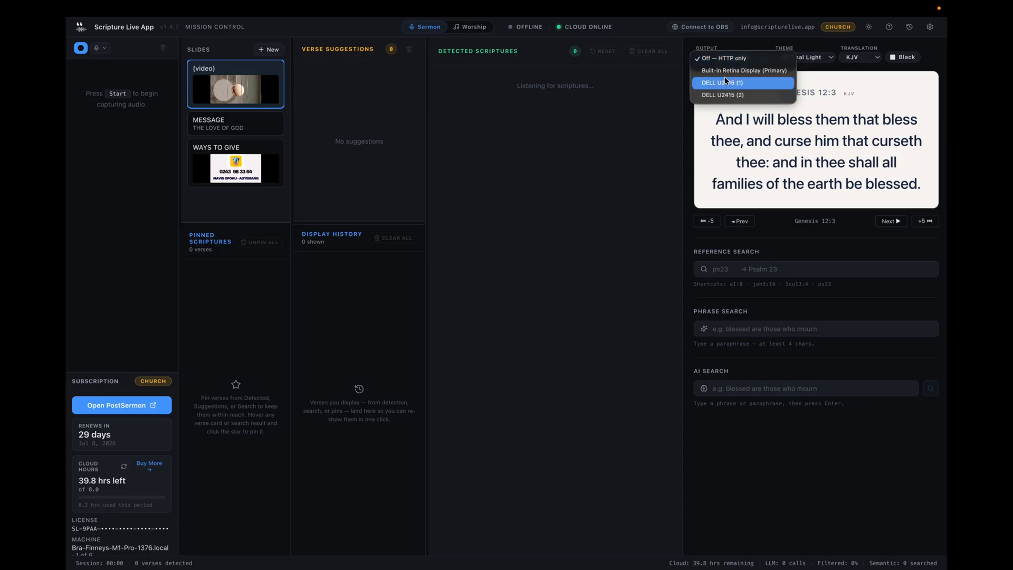
Look over the available output displays and the OBS/vMix connection URLs for the scripture feed.
left_click(703, 59)
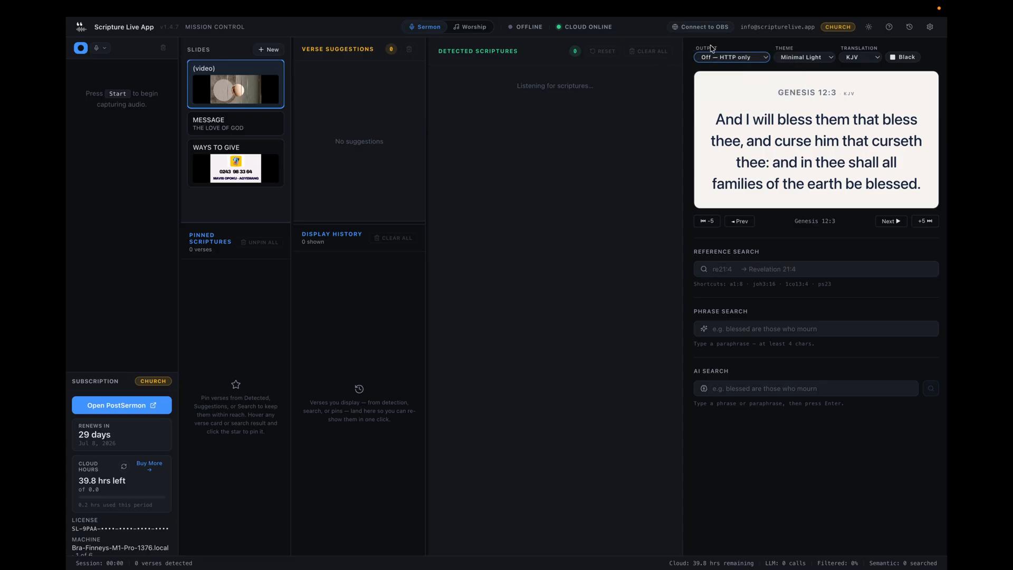
left_click(722, 56)
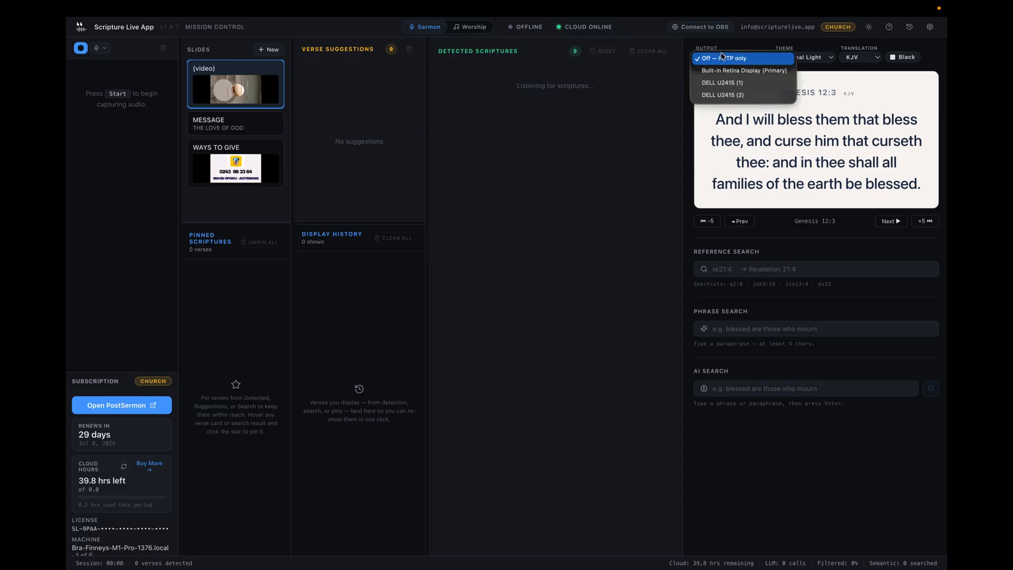
left_click(639, 71)
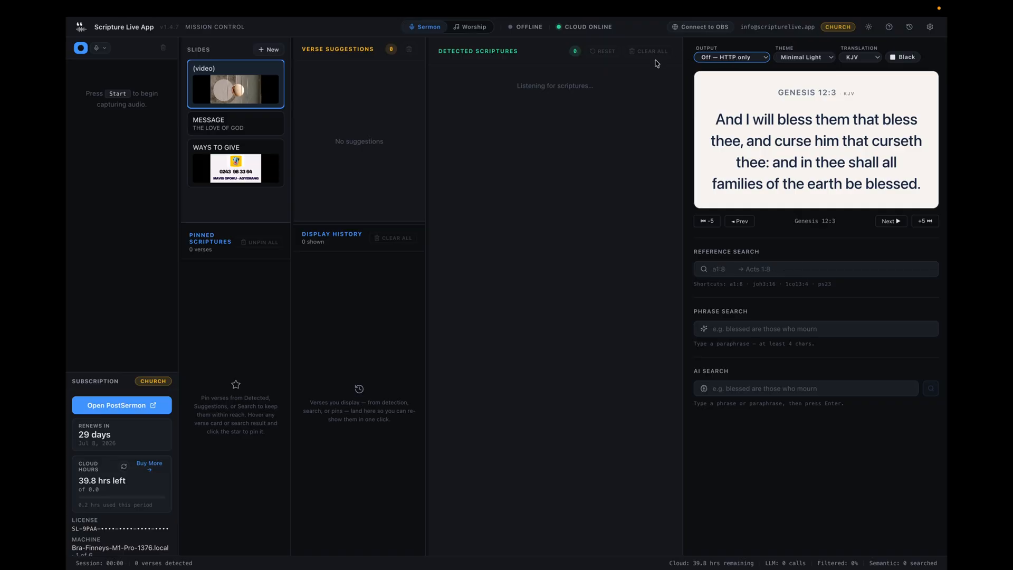
left_click(707, 28)
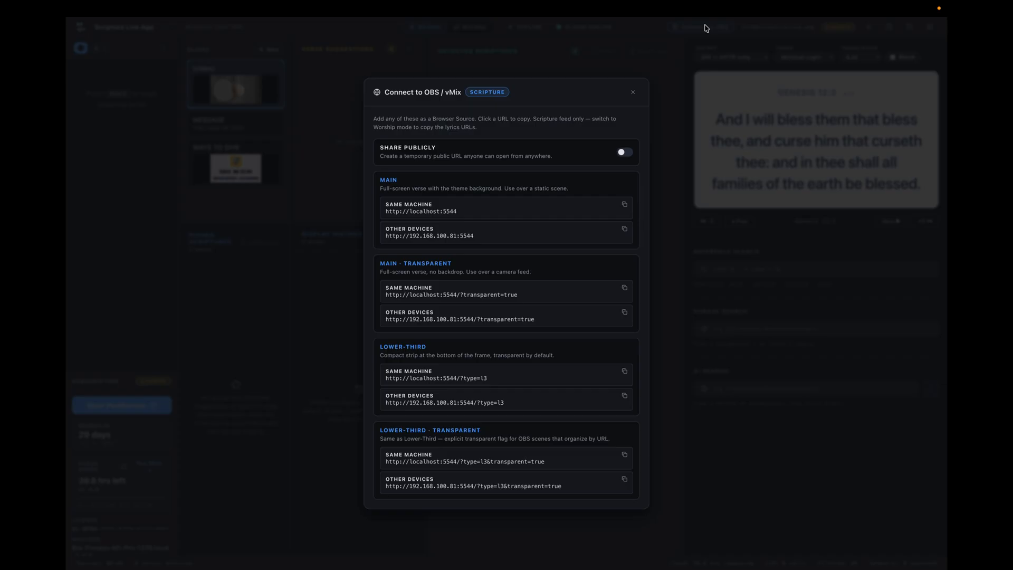
left_click(633, 94)
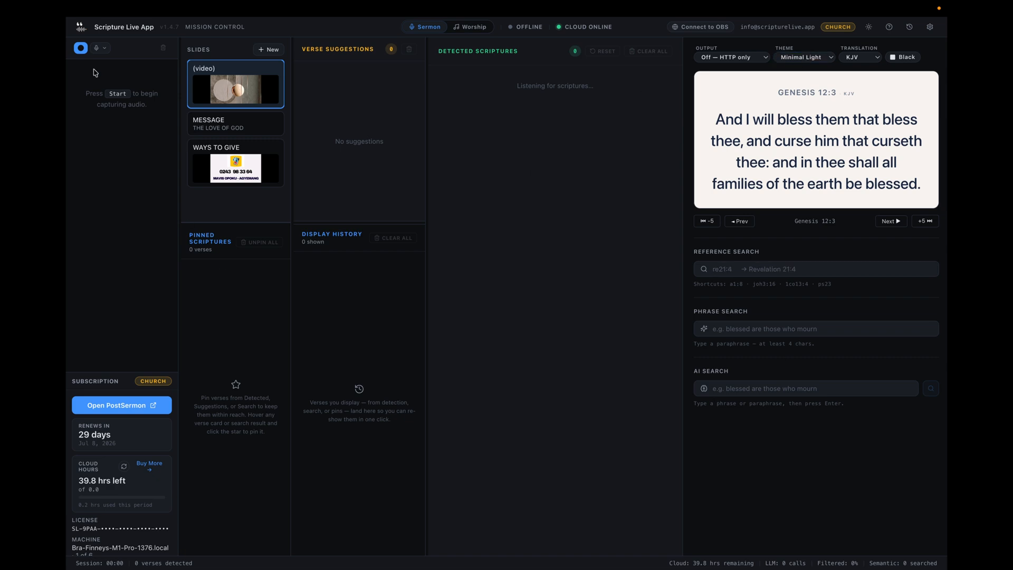
Start capturing the sermon audio for scripture detection and reset the Psalms 120 detection context.
left_click(80, 49)
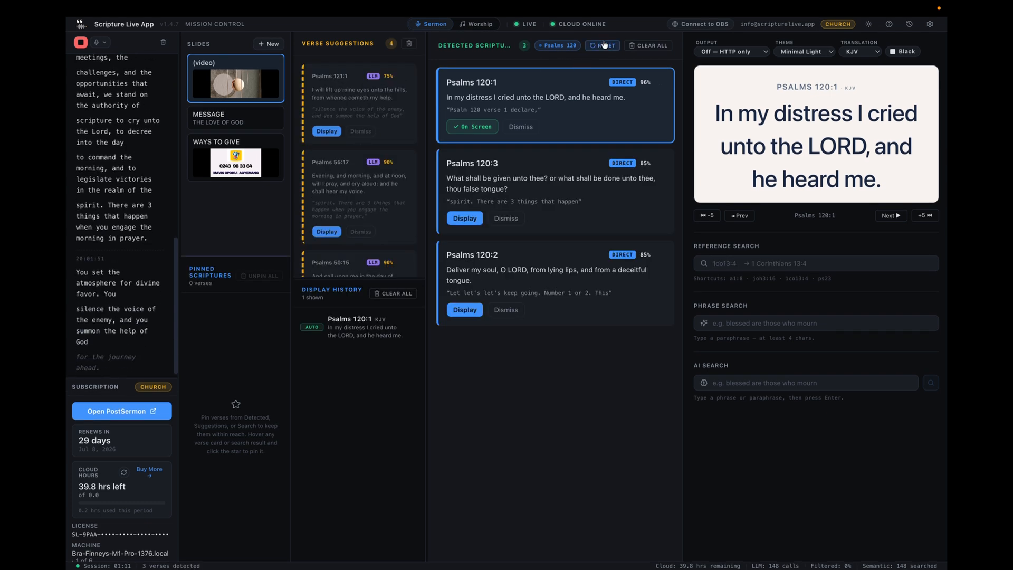
left_click(605, 45)
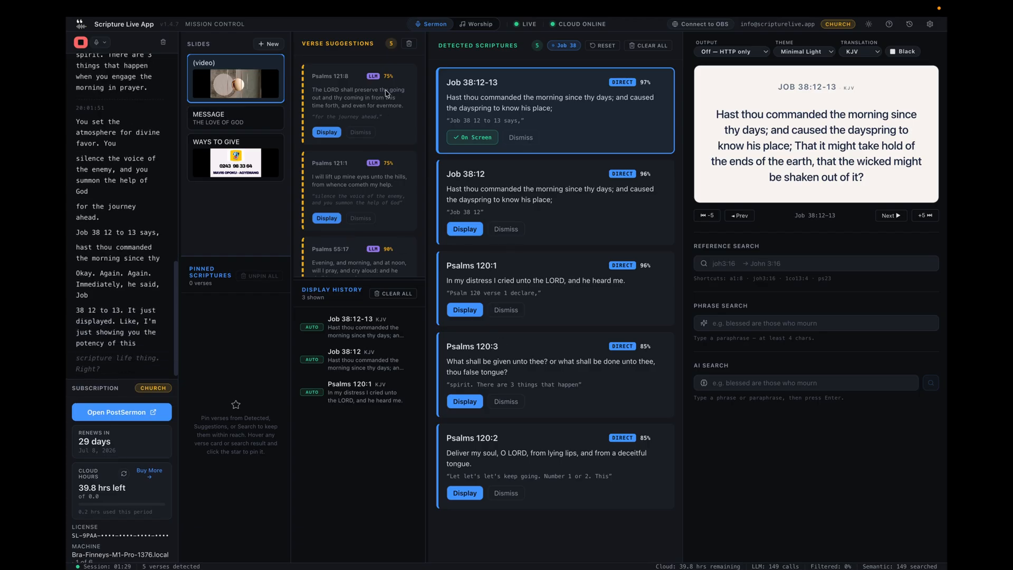
Look through the verse suggestions and reset the Job 38 detection context.
scroll(364, 121, "down", 3)
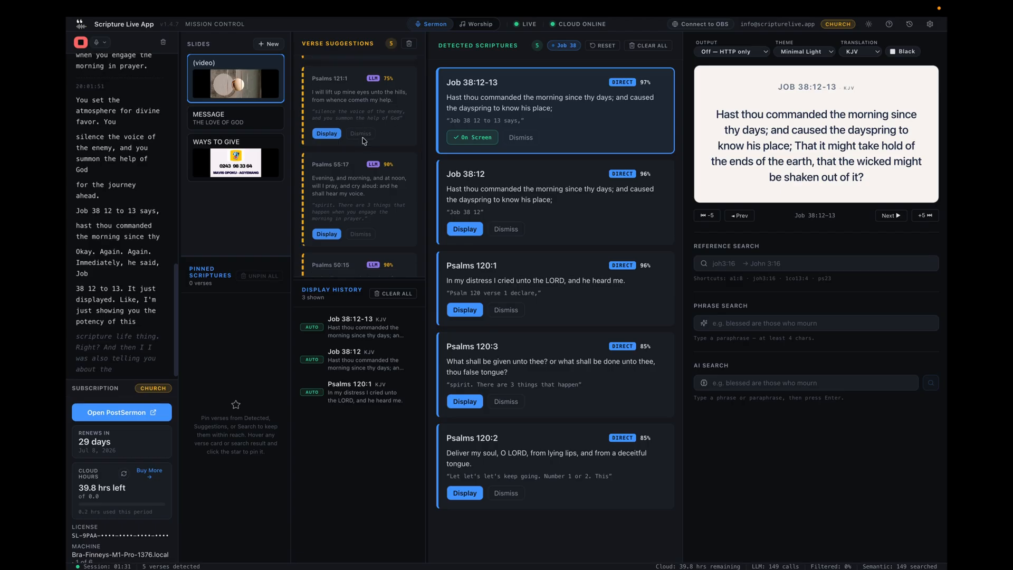
scroll(363, 137, "down", 5)
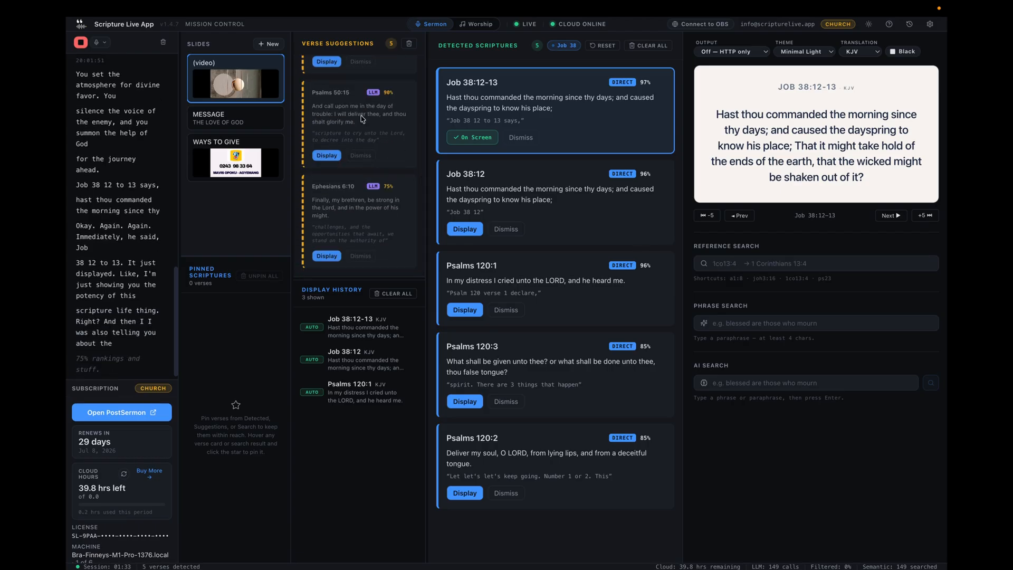
scroll(364, 127, "up", 5)
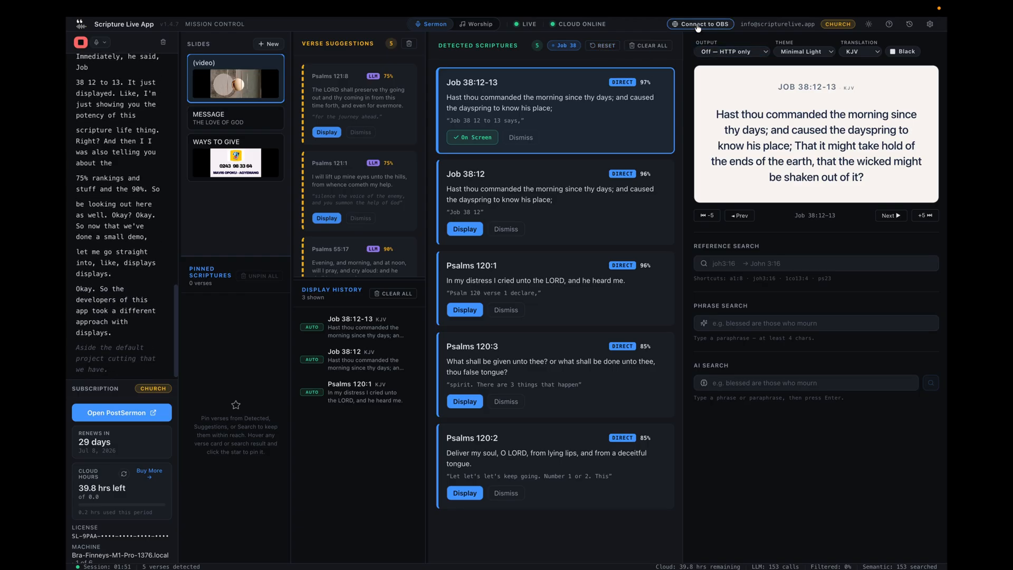
left_click(602, 46)
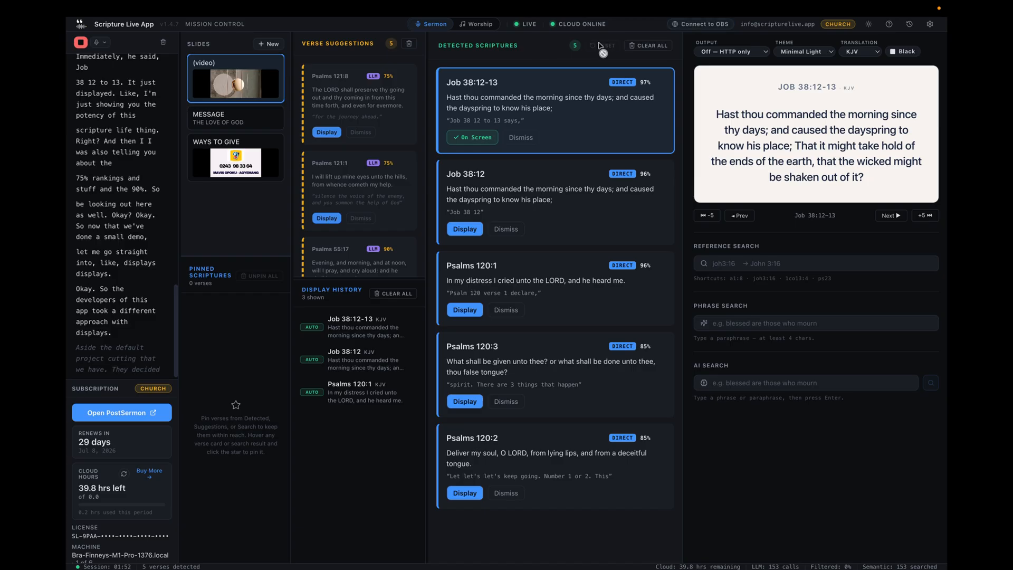
left_click(700, 25)
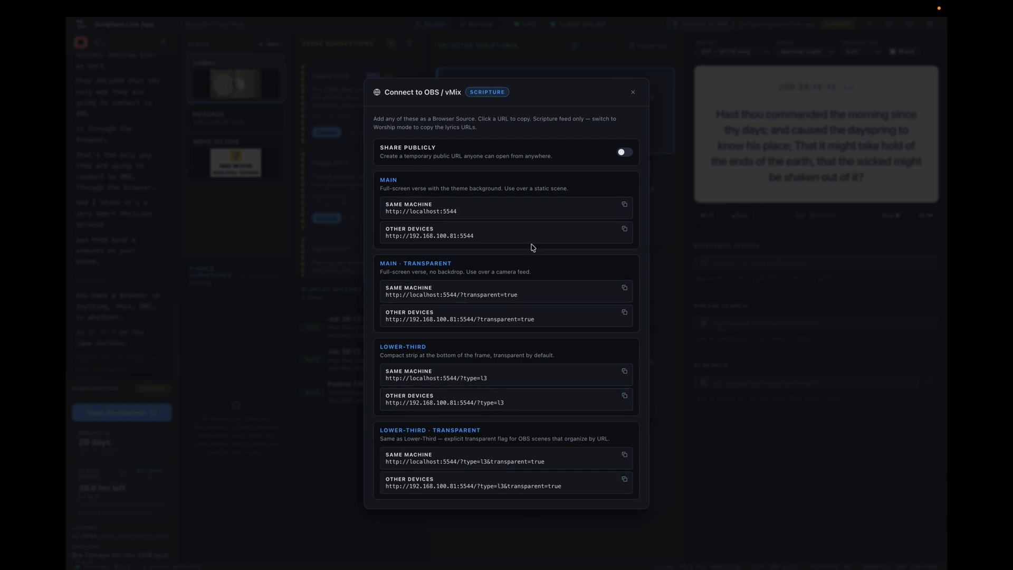
left_click(624, 207)
key("ctrl+Right")
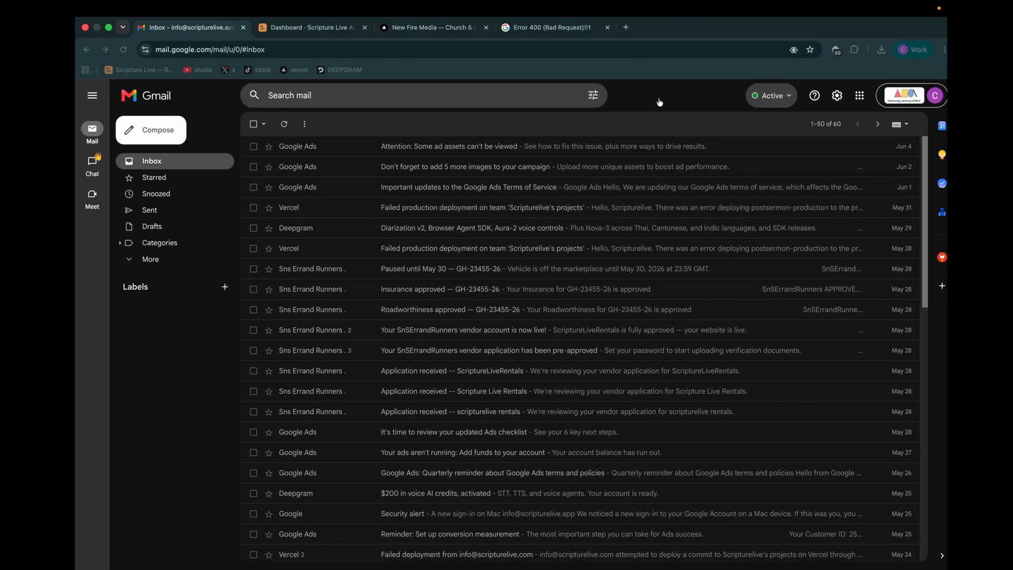
left_click(617, 27)
left_click(527, 50)
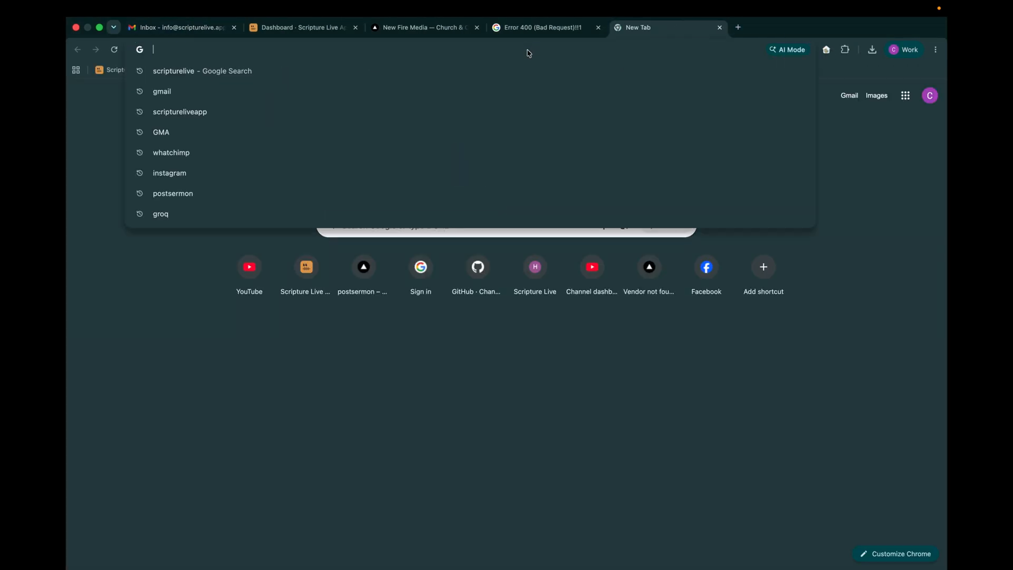
key("super+v")
key("Return")
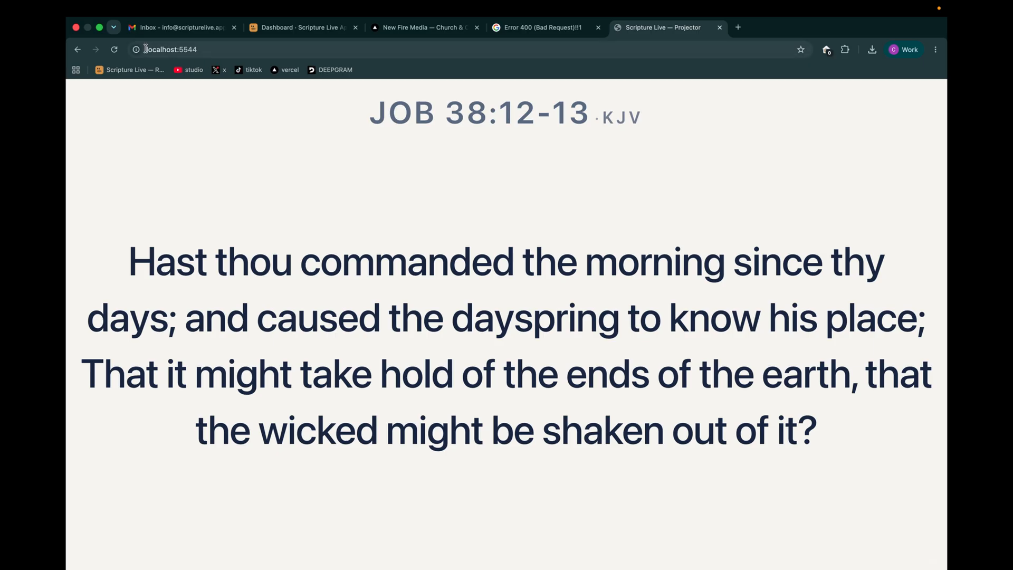
Close the connection URLs dialog in Scripture Live and compare the displayed verse with the projector page in Chrome.
key("ctrl+Left")
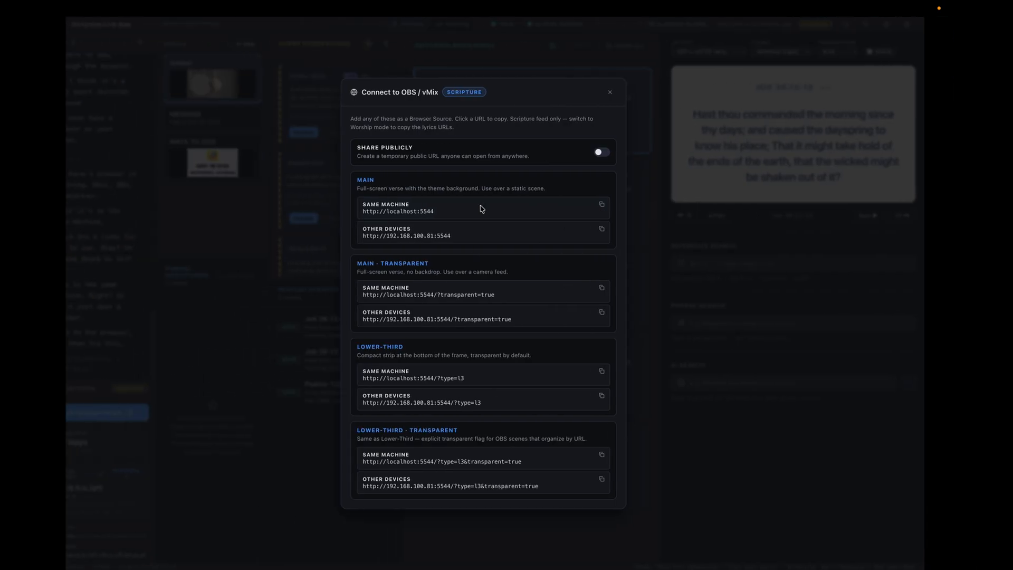
left_click(635, 94)
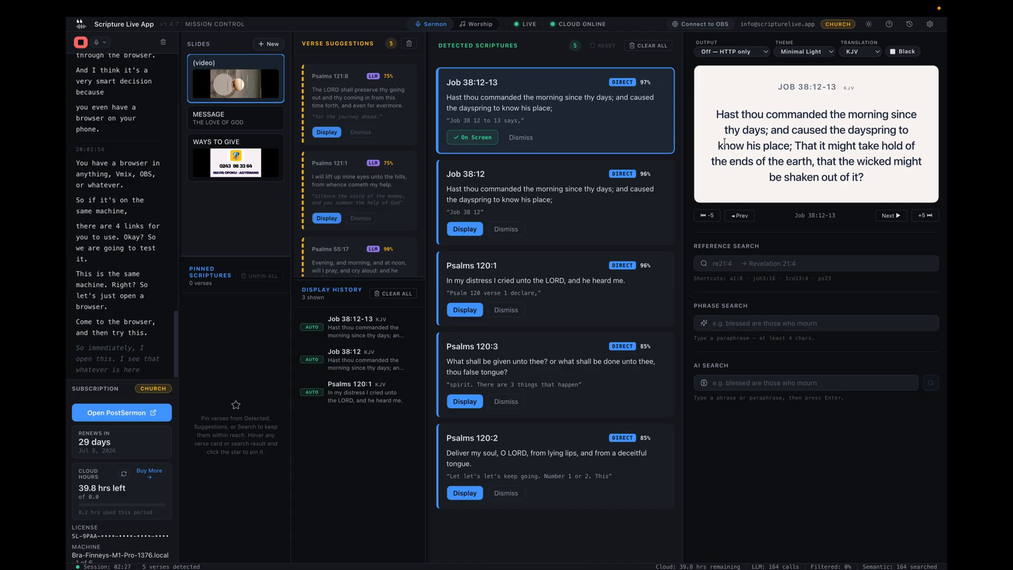
key("ctrl+Right")
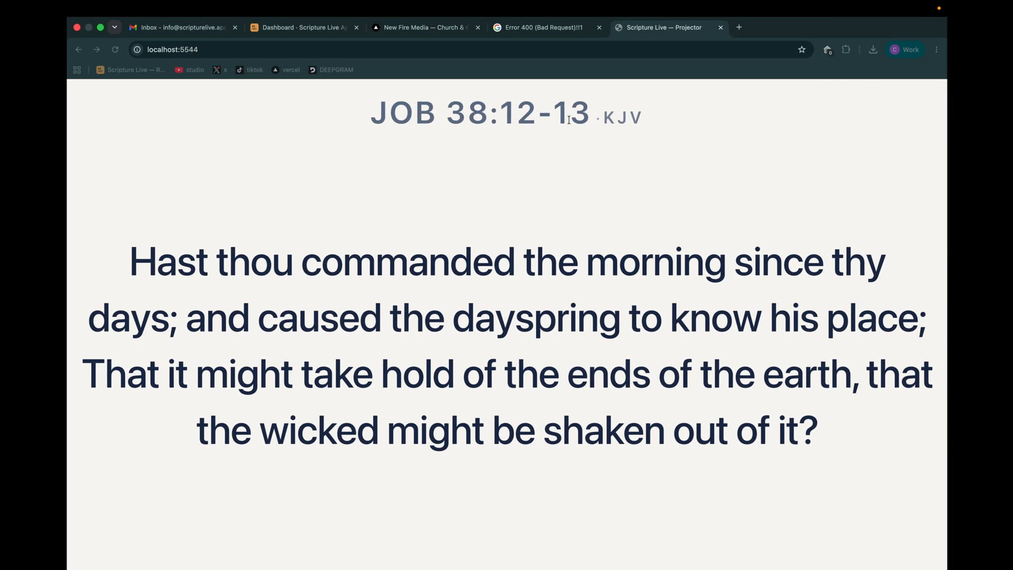
Display Psalms 121:8 from the detected scriptures in Scripture Live and check it on the Chrome projector page.
key("ctrl+Left")
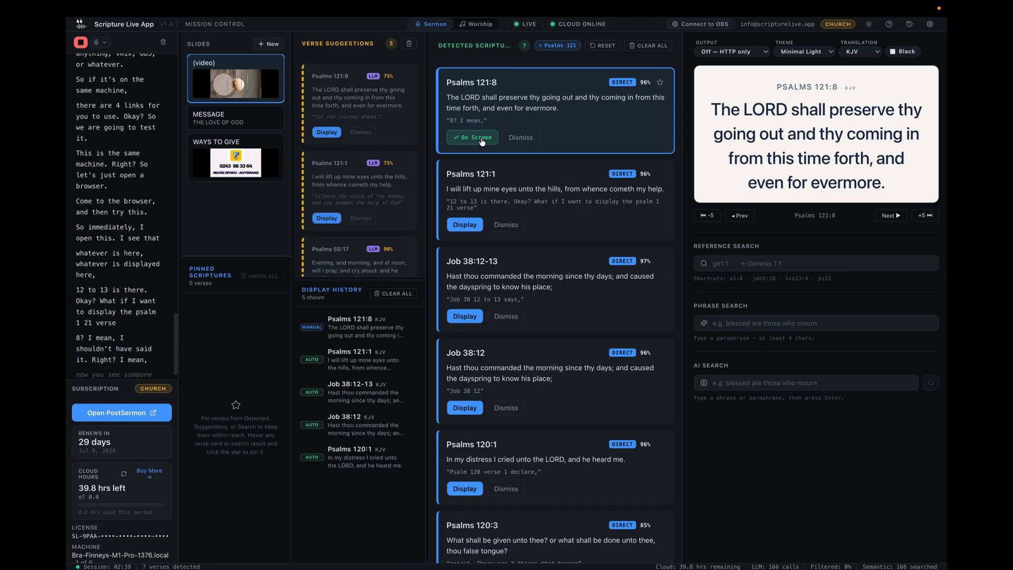
key("ctrl+Right")
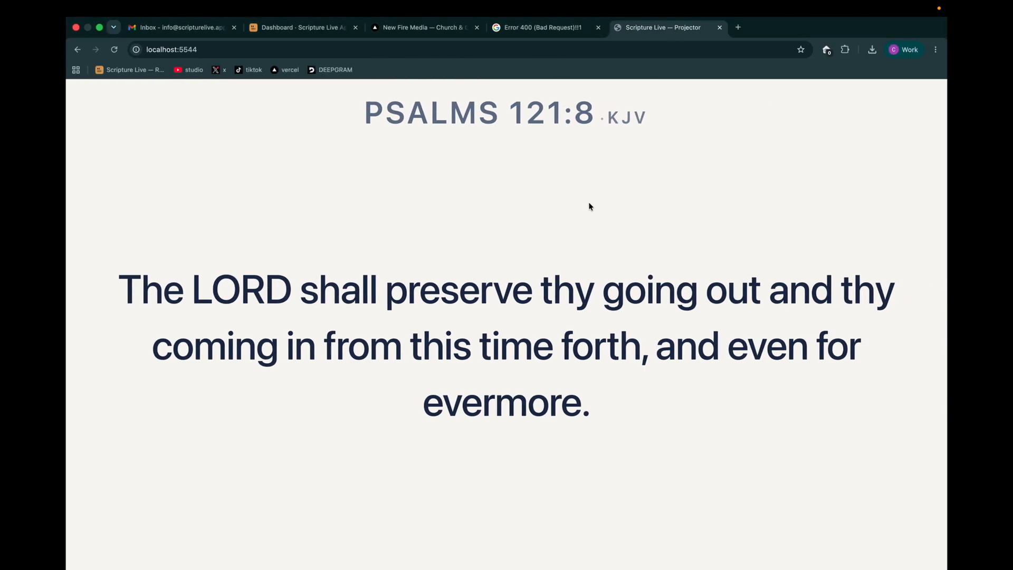
key("ctrl+Left")
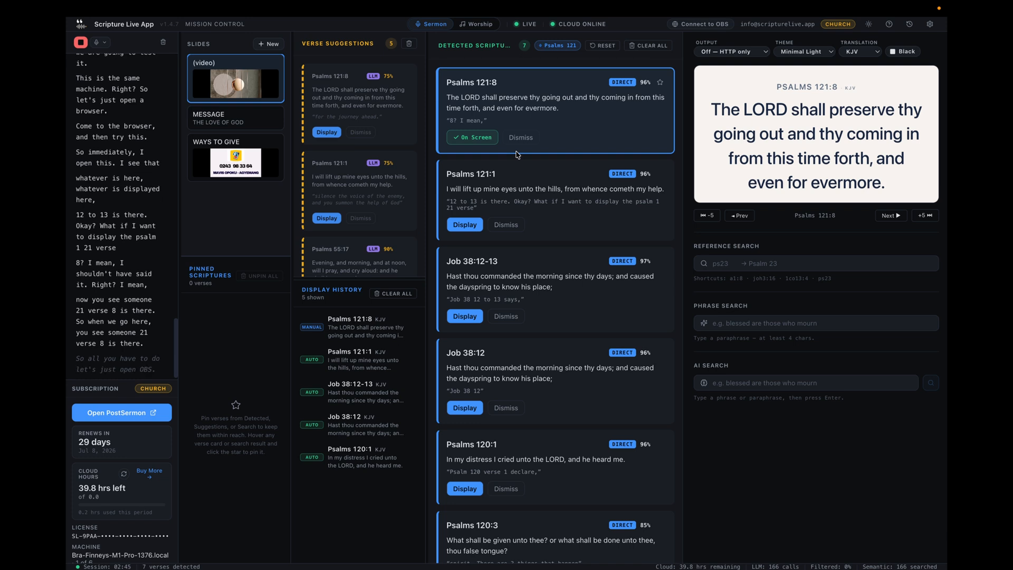
Launch OBS and apply the Missing Files dialog without locating any replacements.
key("super+space")
type("OBS")
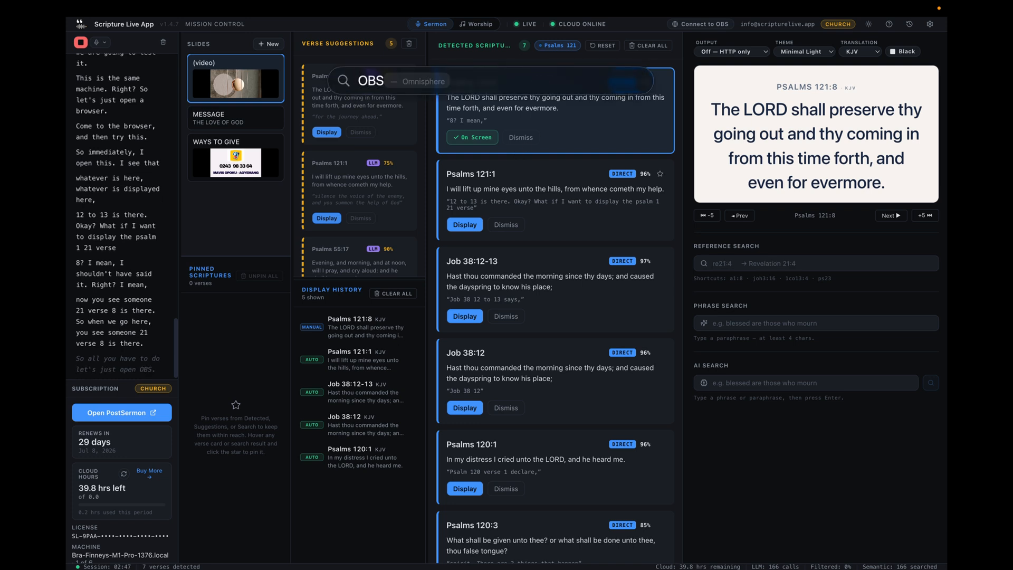
key("Return")
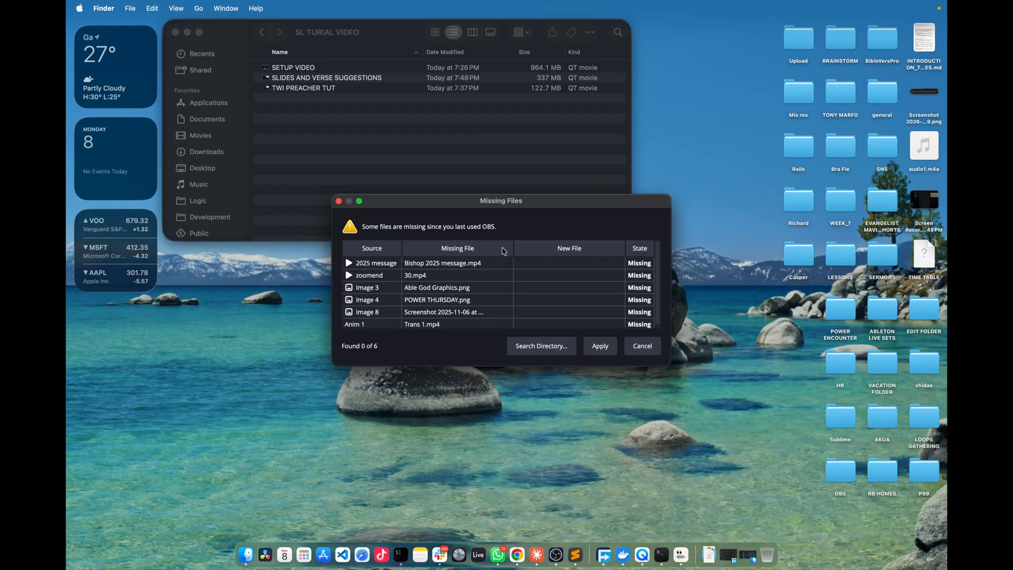
left_click(599, 346)
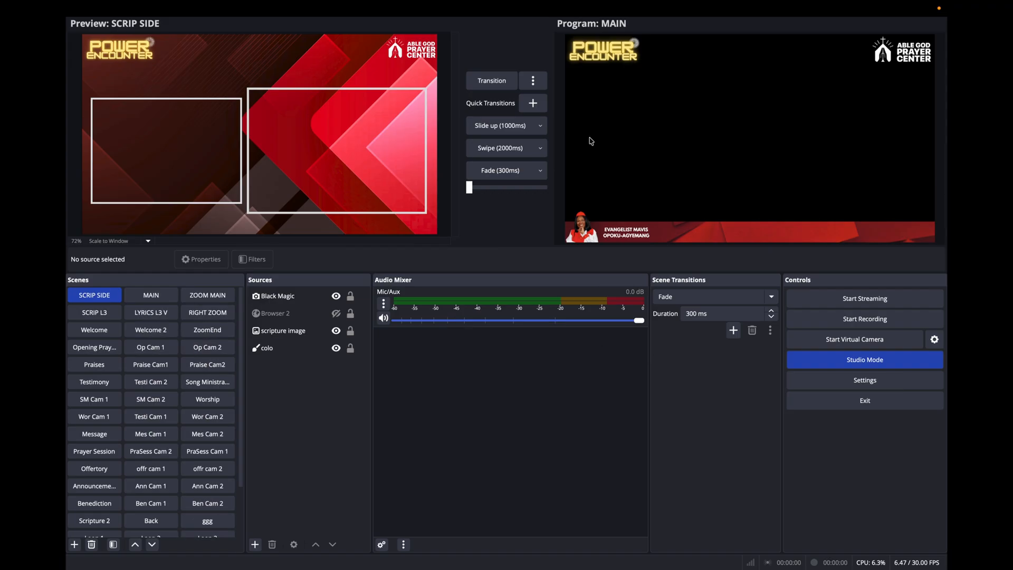
Make the Browser 2 source visible in the SCRIP SIDE scene and open its URL for editing.
left_click(302, 128)
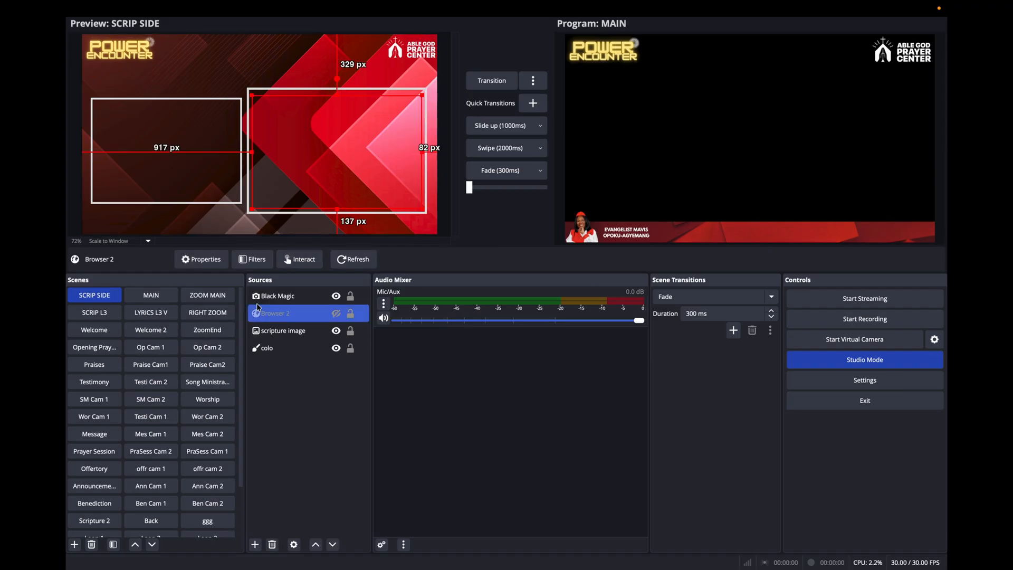
left_click(336, 313)
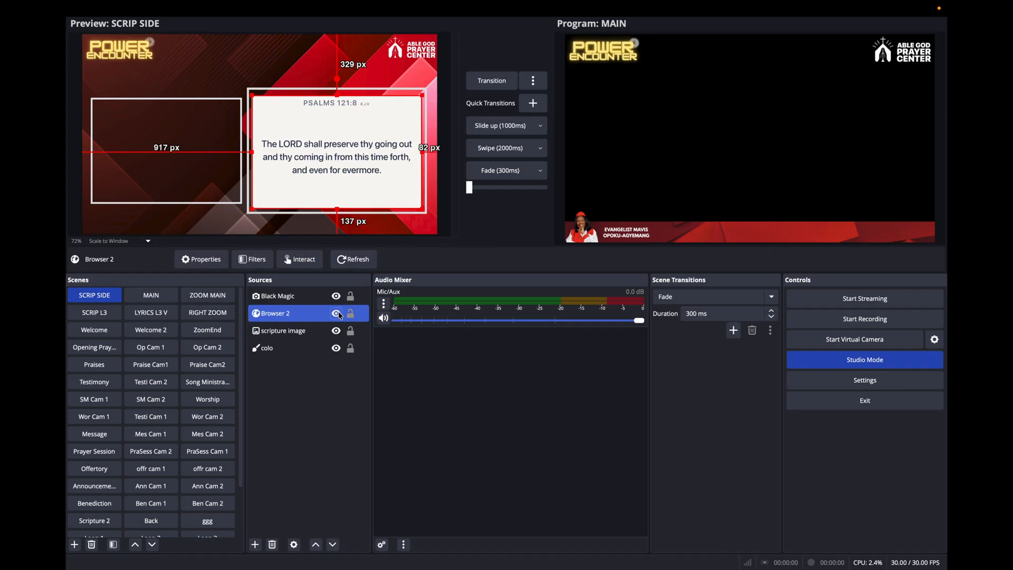
right_click(303, 316)
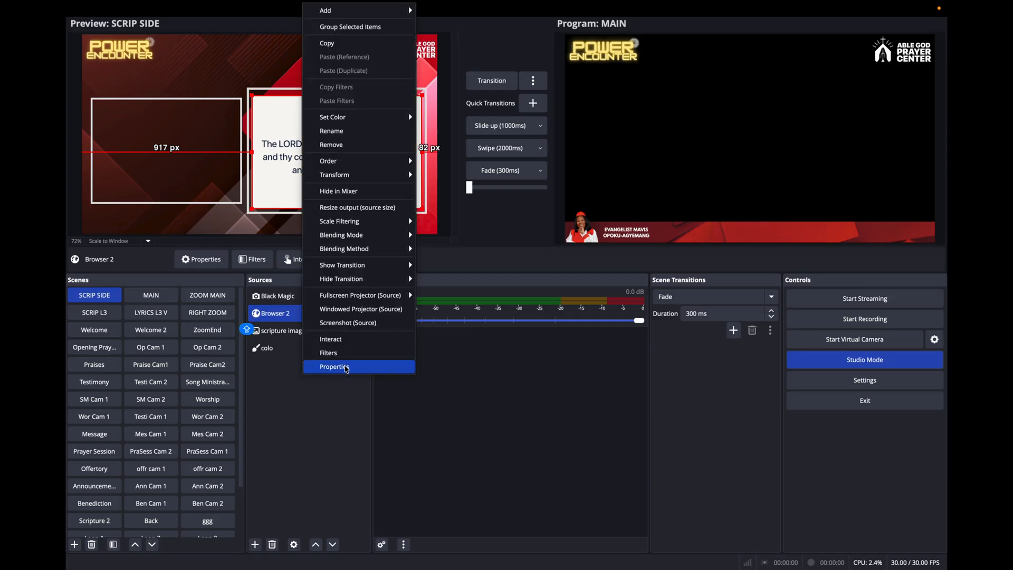
left_click(341, 398)
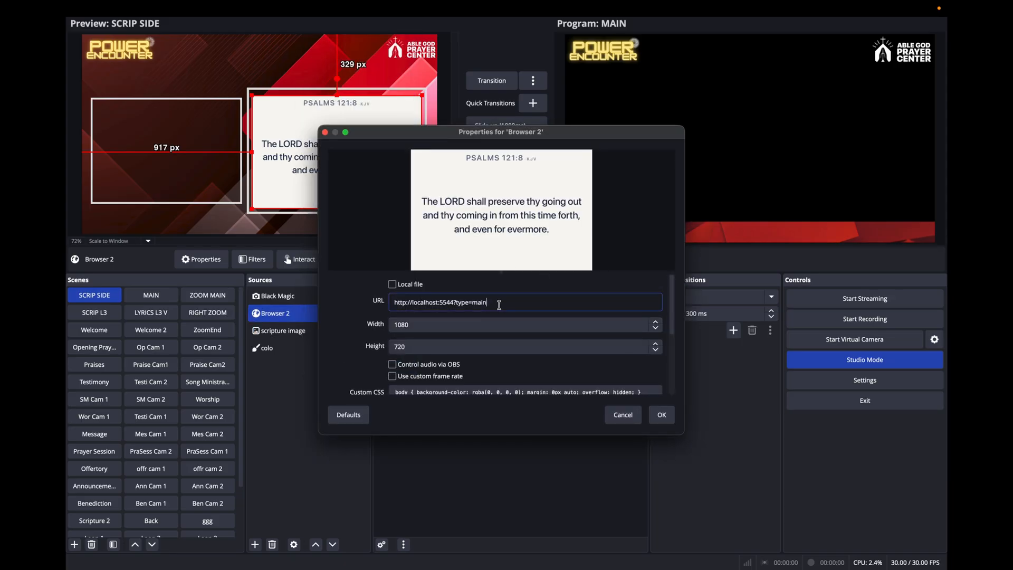
left_click_drag(499, 305, 396, 301)
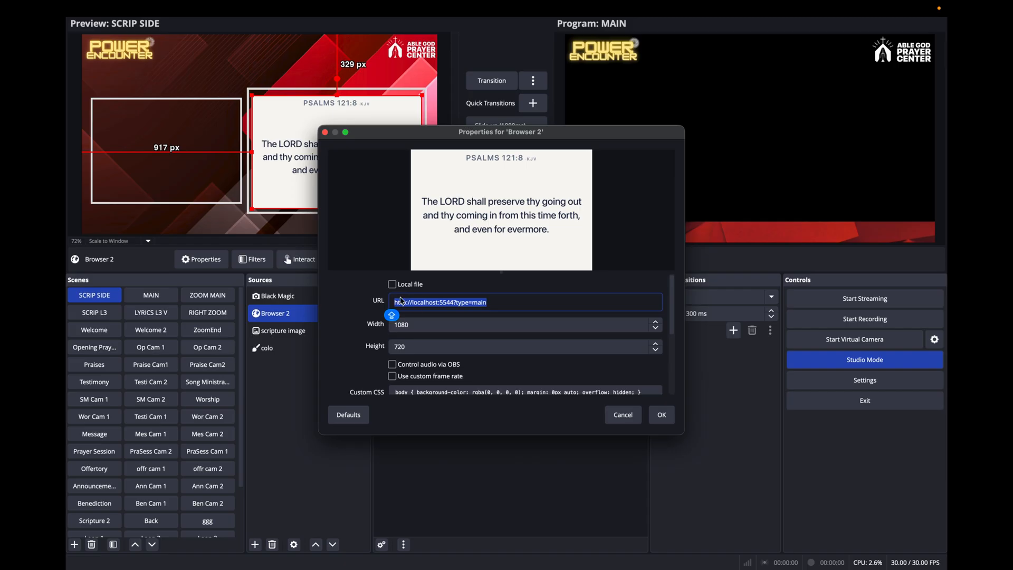
Switch to Scripture Live and copy the Main feed's same-machine URL from the OBS/vMix connection options.
key("ctrl+Left")
key("ctrl+Right")
key("ctrl+Right")
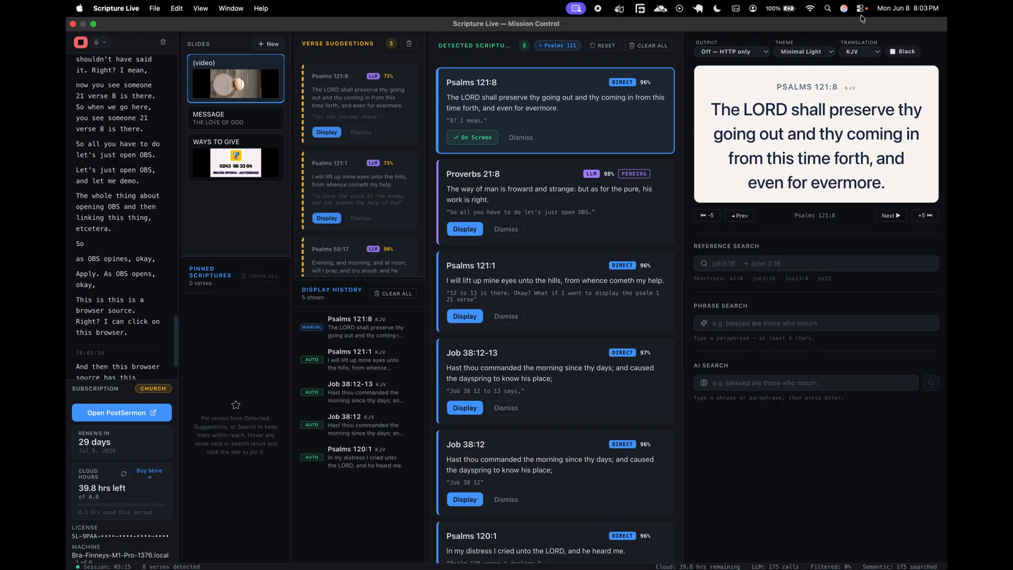
left_click(742, 51)
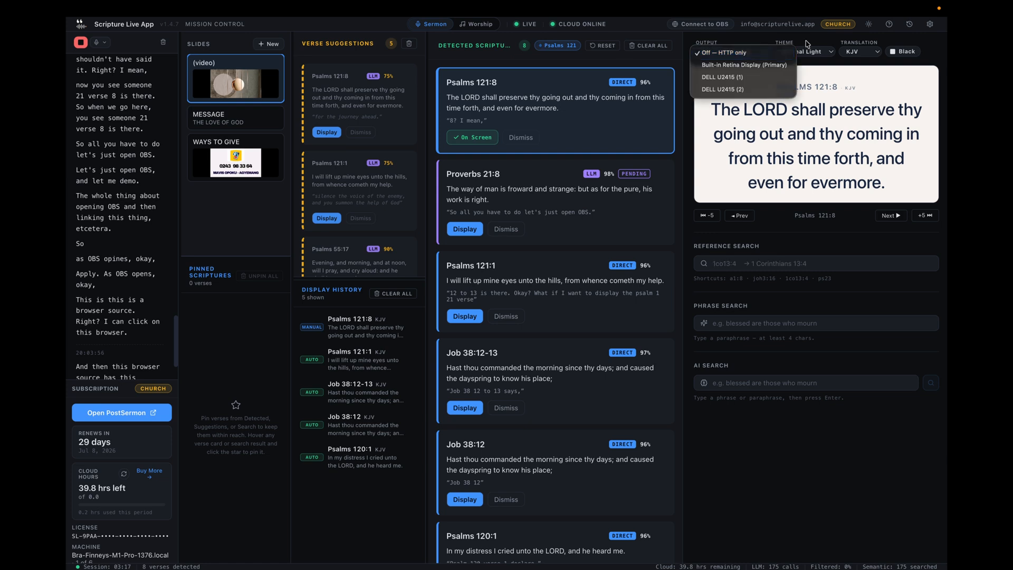
left_click(785, 33)
left_click(720, 29)
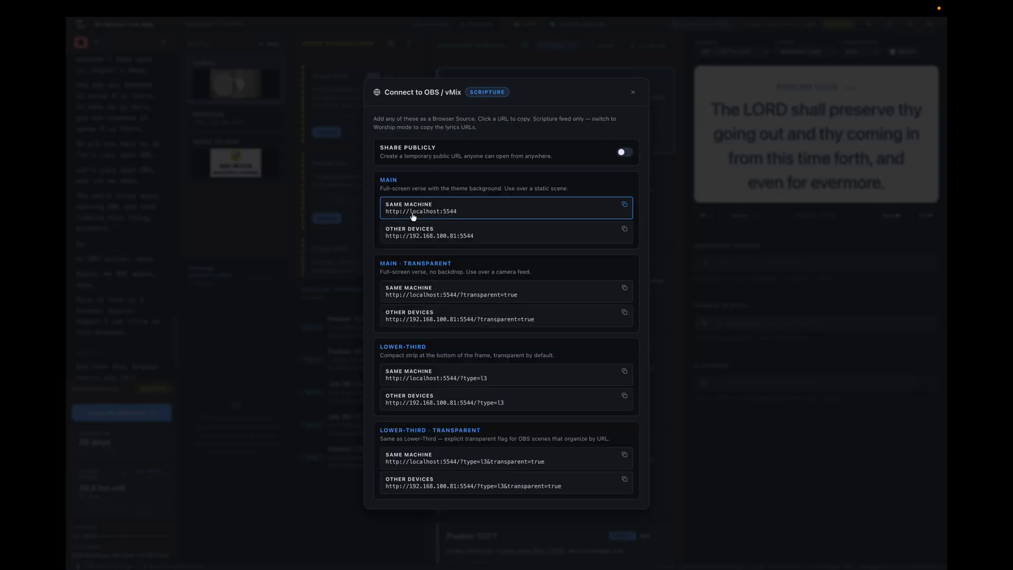
left_click(624, 206)
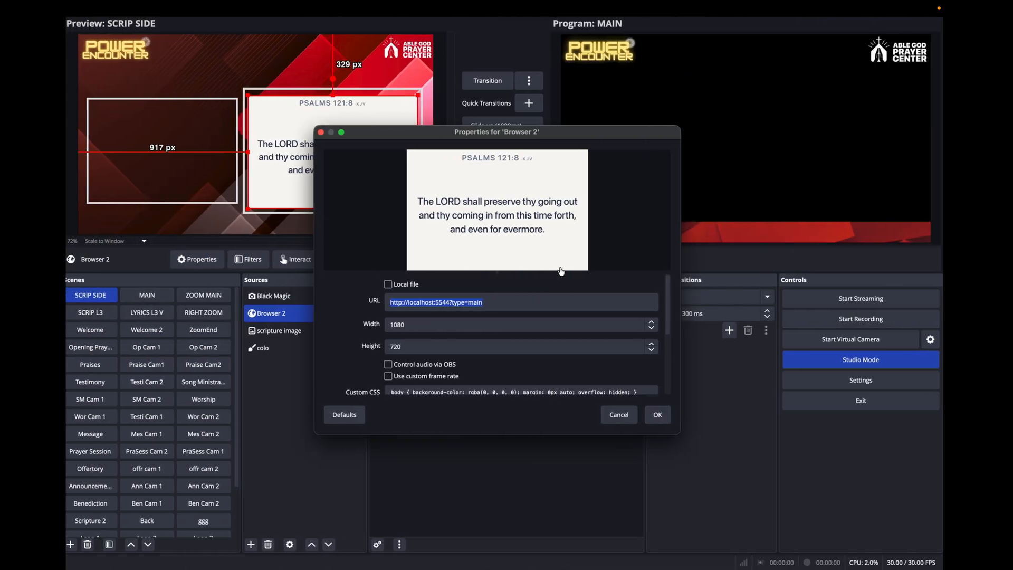
left_click(509, 302)
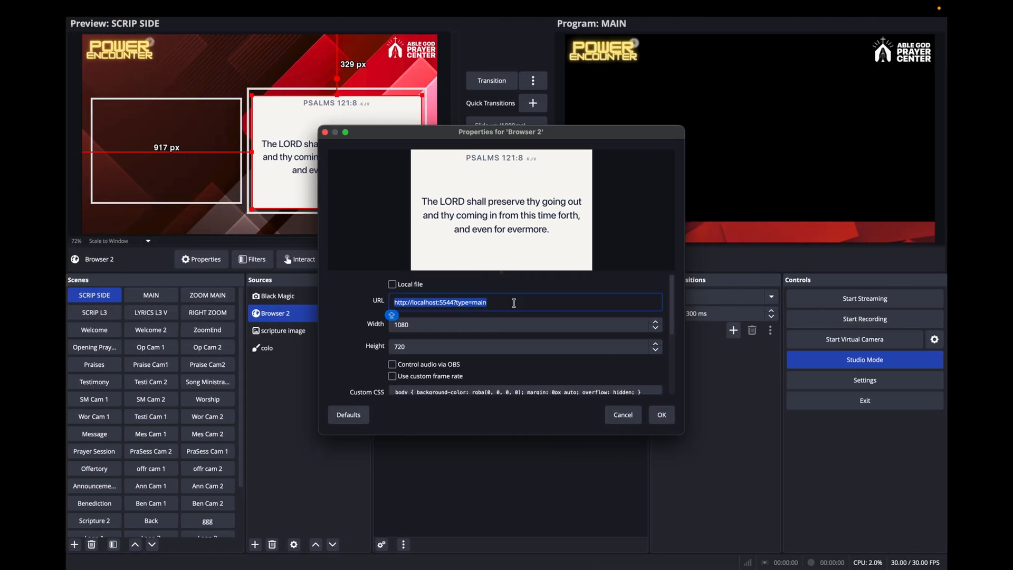
key("super+a")
key("super+v")
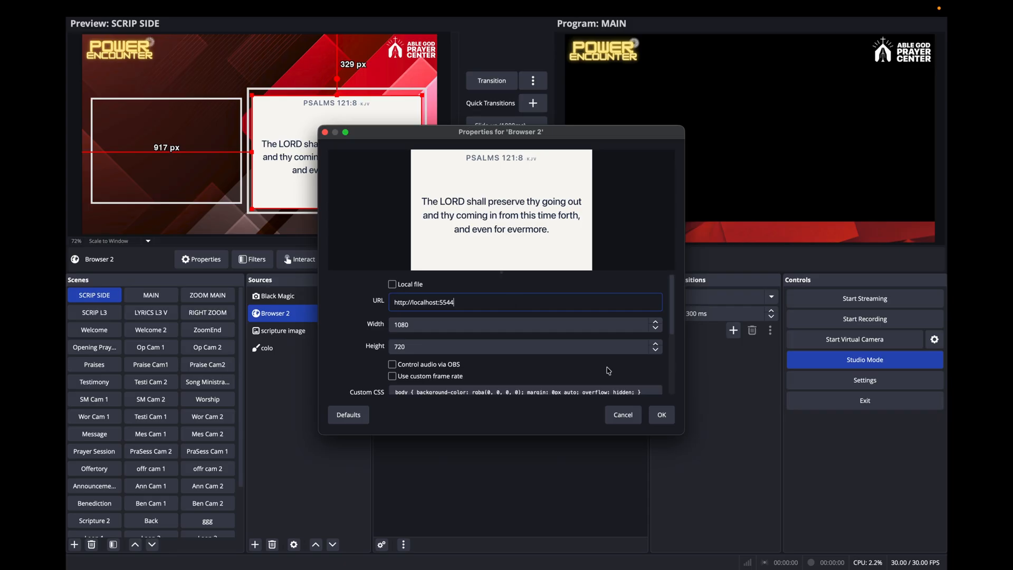
left_click(662, 415)
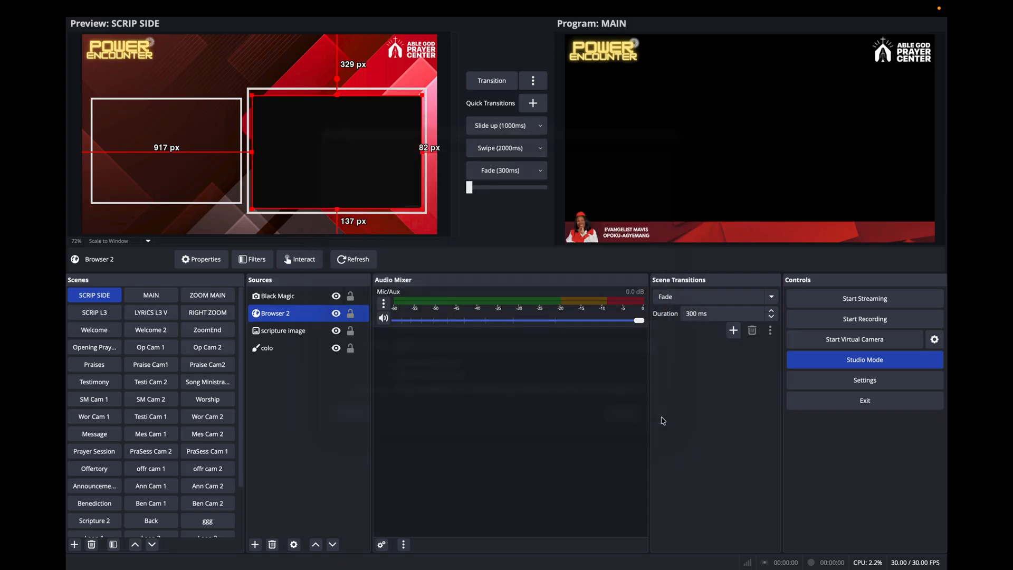
left_click(342, 259)
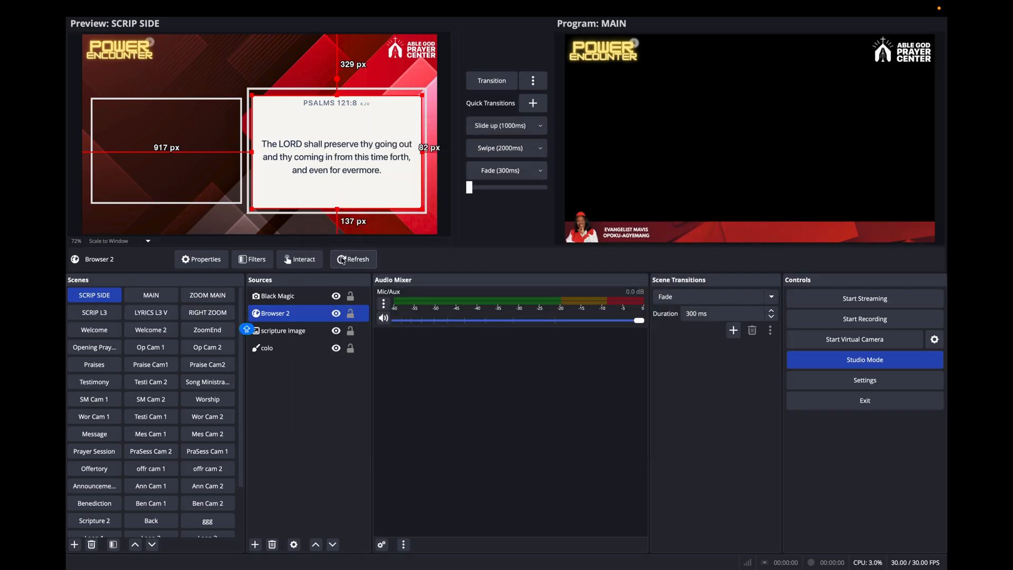
left_click(486, 81)
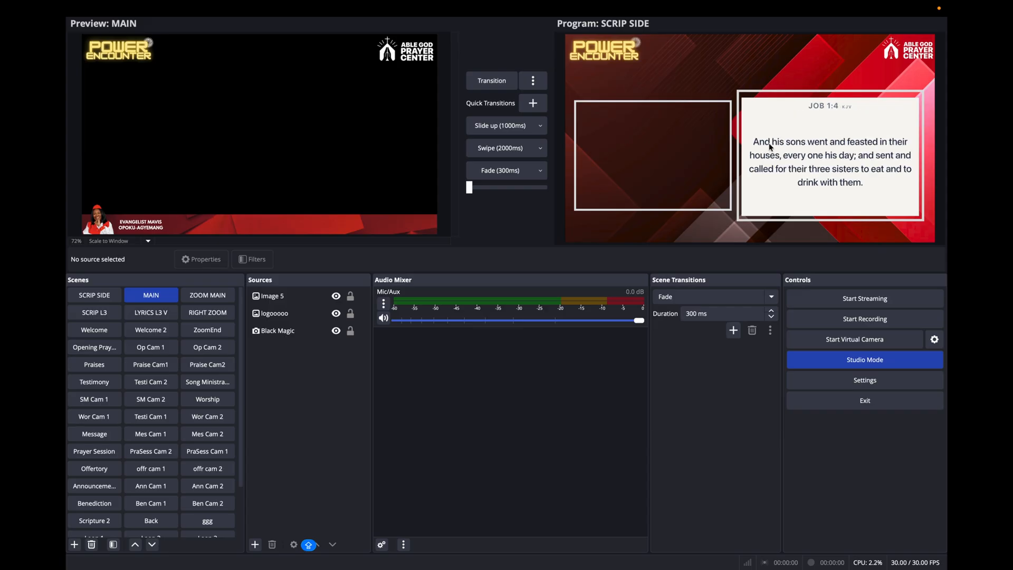
Switch to Scripture Live, display Job 1:4 from the detected scriptures, and check it in the OBS program output.
key("ctrl+Right")
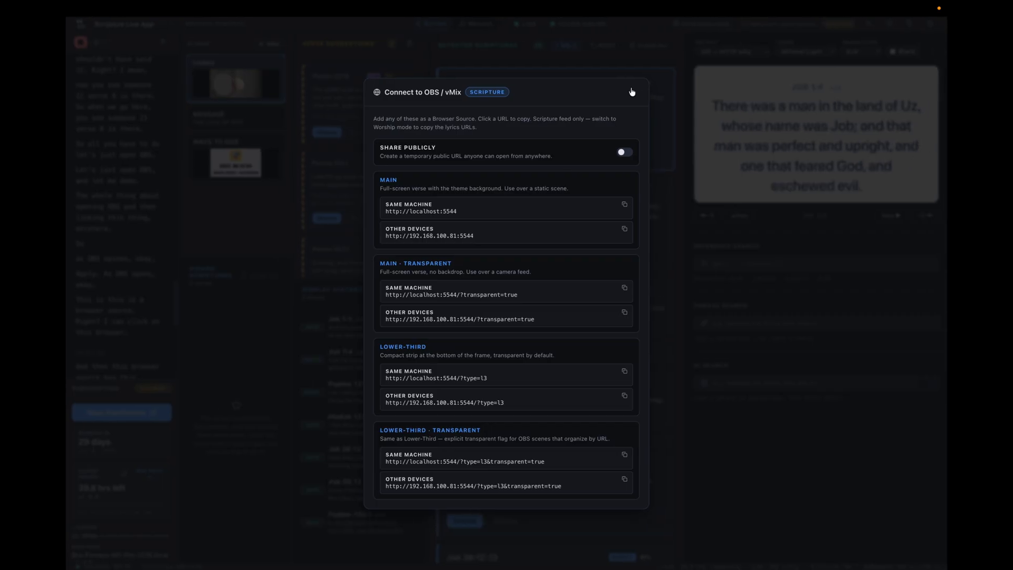
left_click(631, 92)
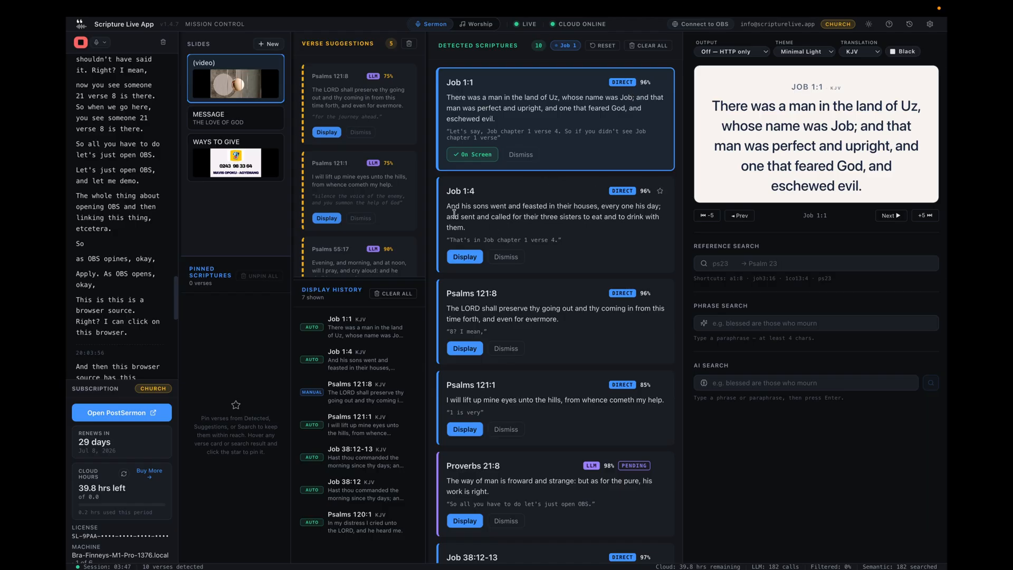
left_click(466, 257)
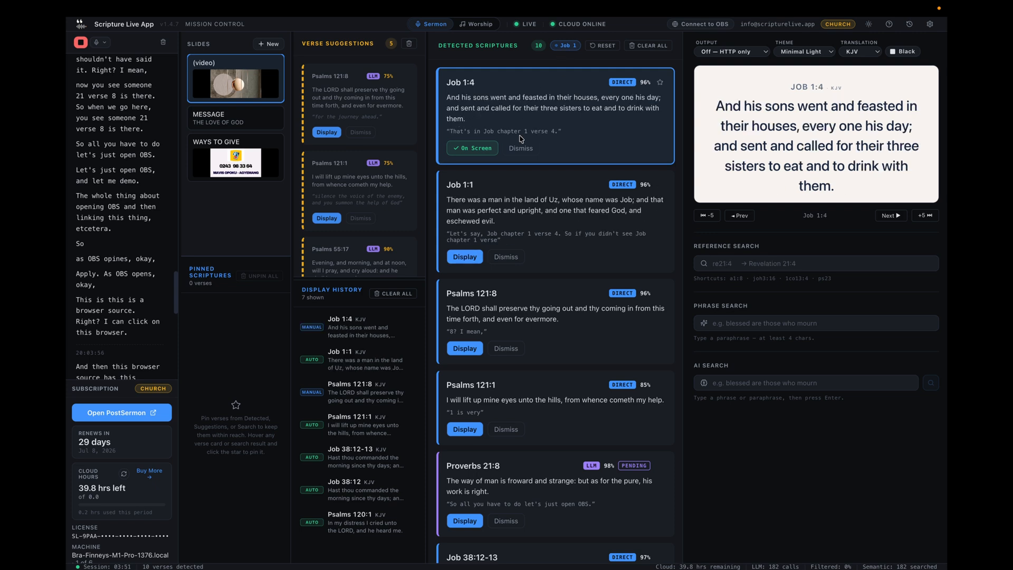
key("ctrl+Left")
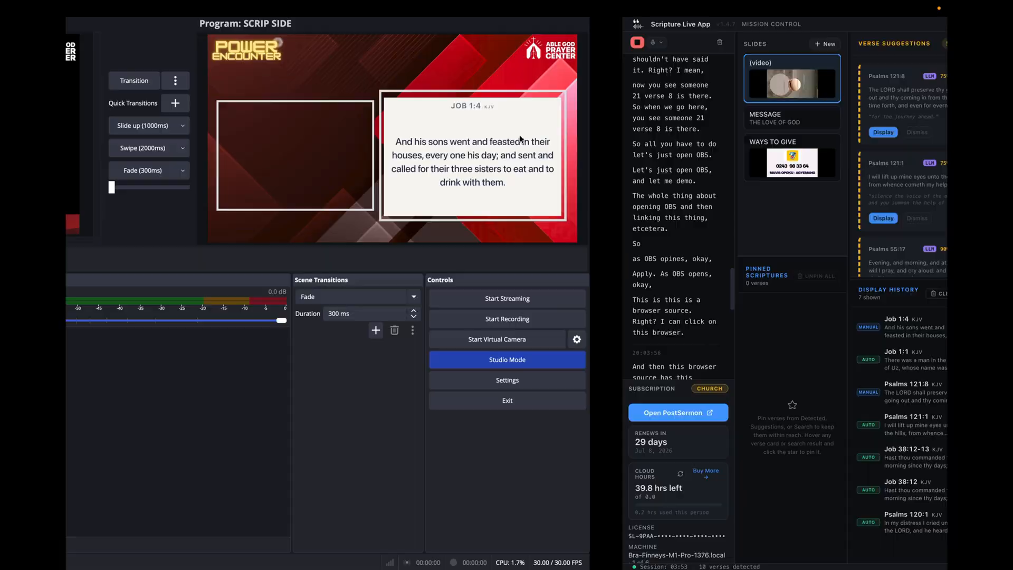
Display Psalms 120:1 from the Scripture Live display history and check it in the OBS program output.
key("ctrl+Right")
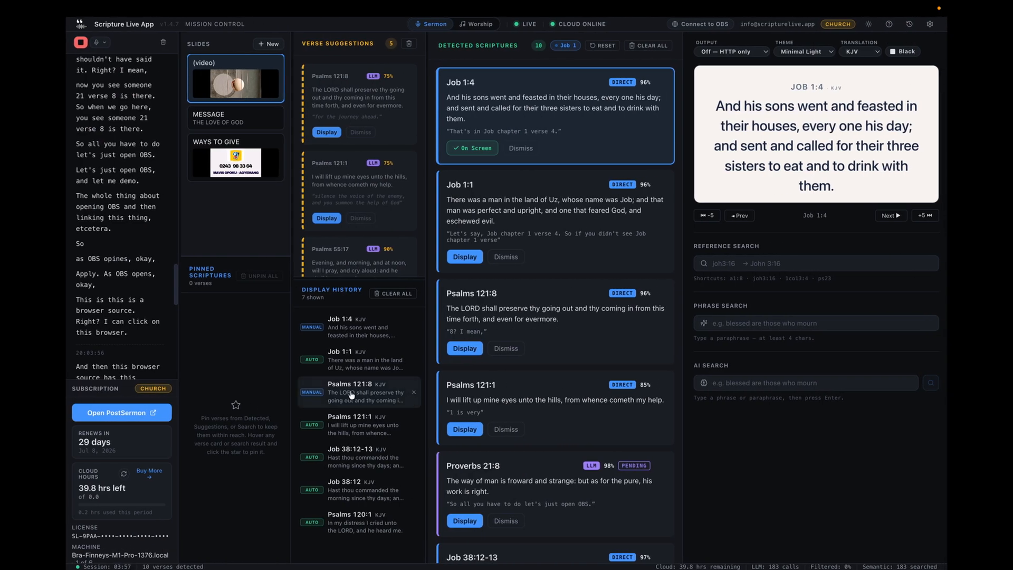
left_click(348, 525)
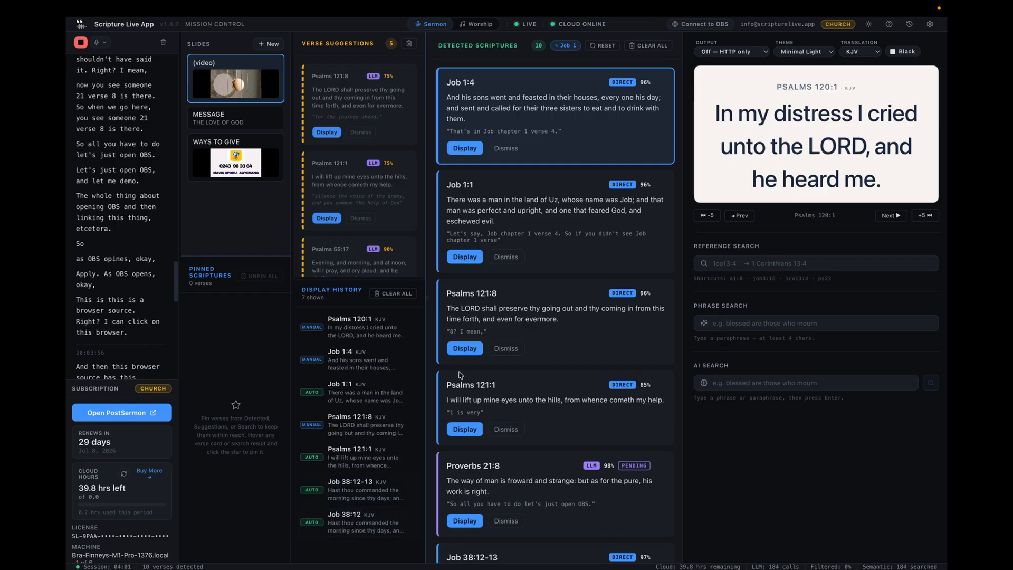
key("ctrl+Left")
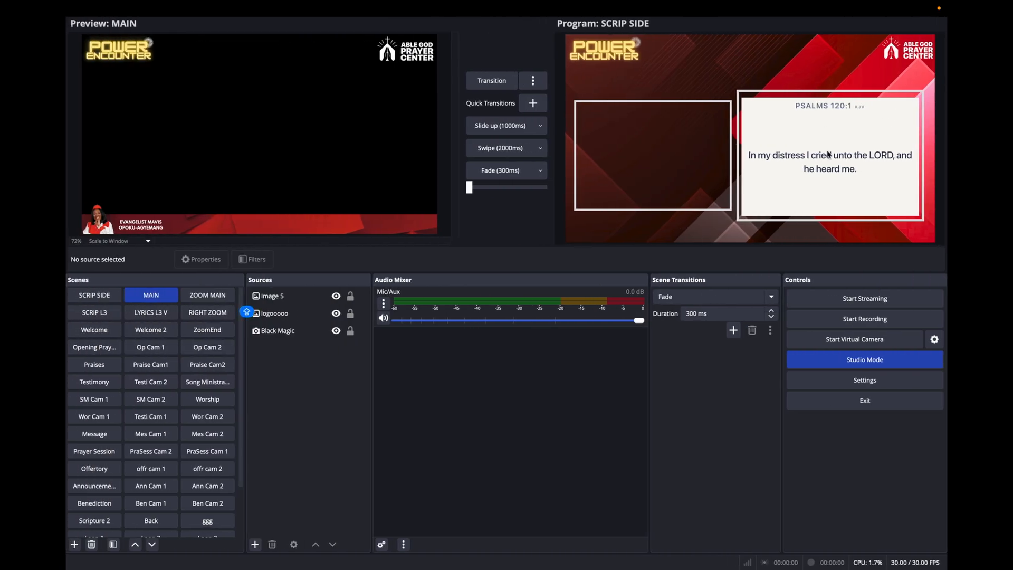
Load the SCRIP L3 scene into the preview and transition it to the program output.
left_click(117, 463)
scroll(98, 475, "down", 4)
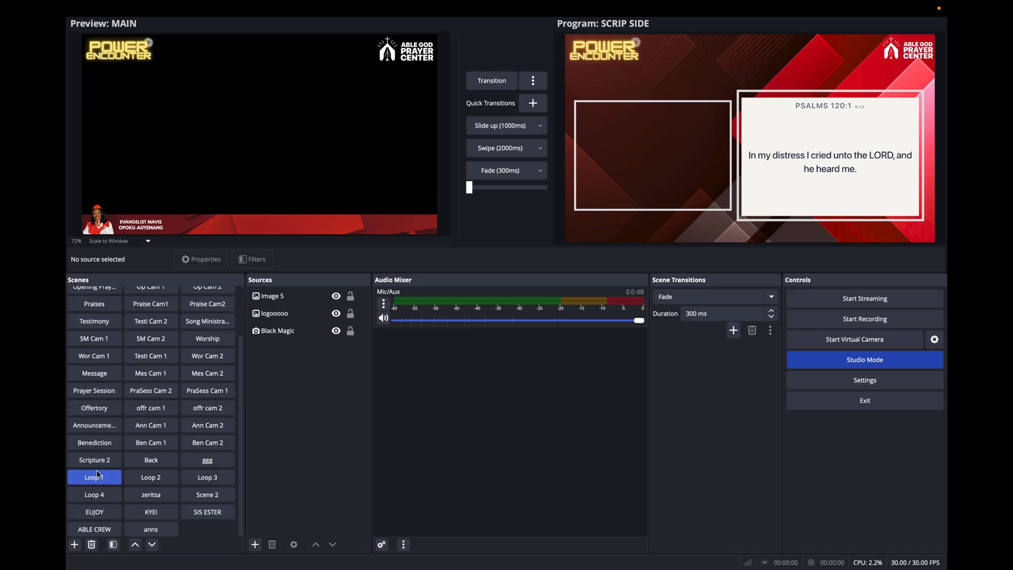
scroll(98, 476, "up", 4)
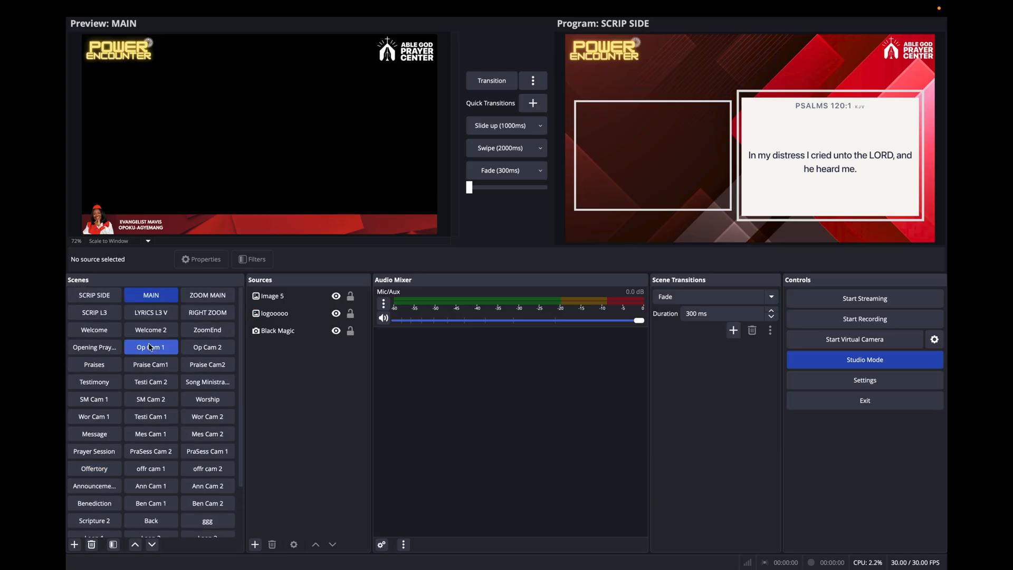
left_click(103, 315)
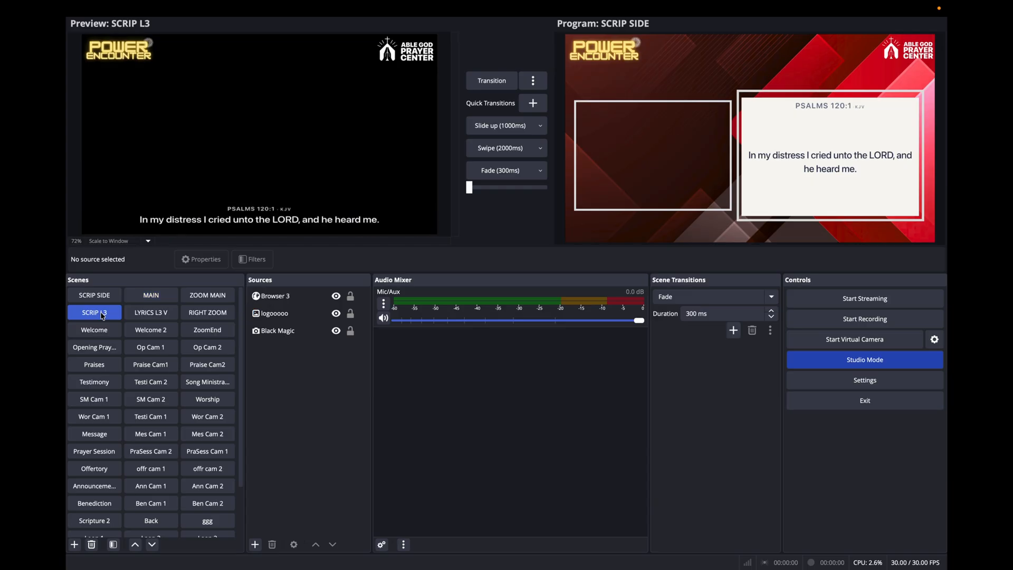
left_click(502, 82)
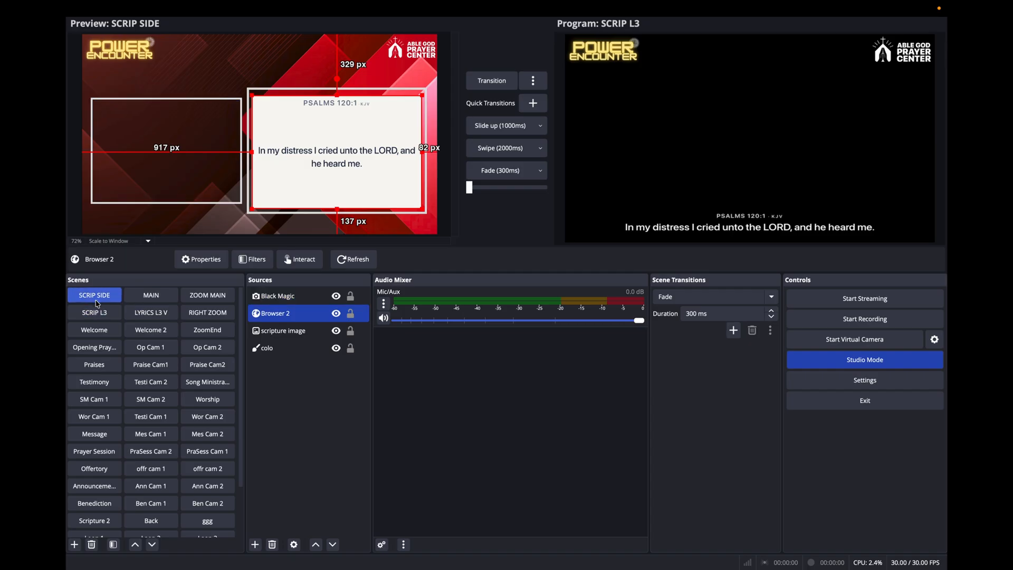
Review Browser 2's URL in the SCRIP SIDE scene without changing it, and return the preview to SCRIP L3.
right_click(297, 316)
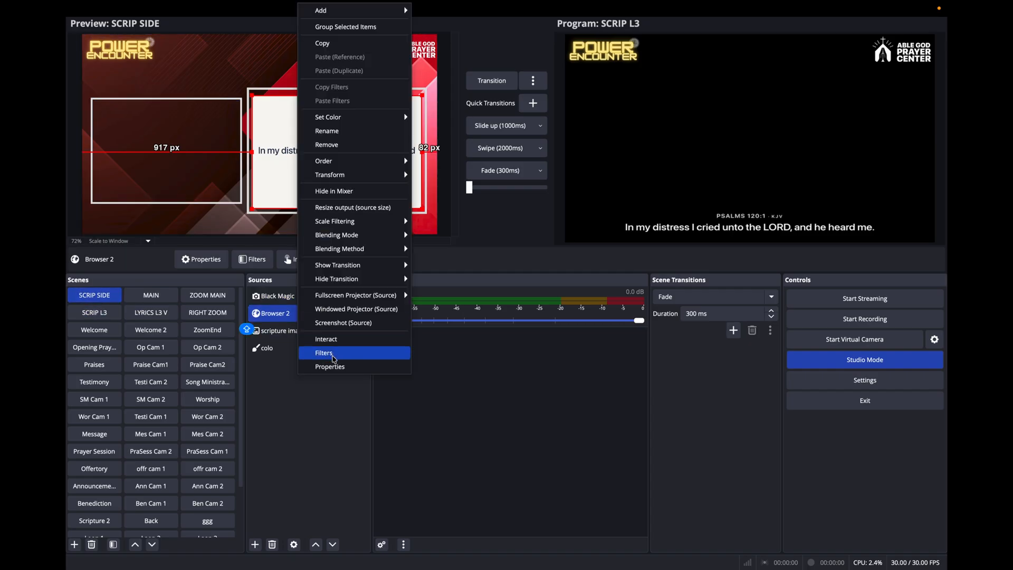
left_click(330, 367)
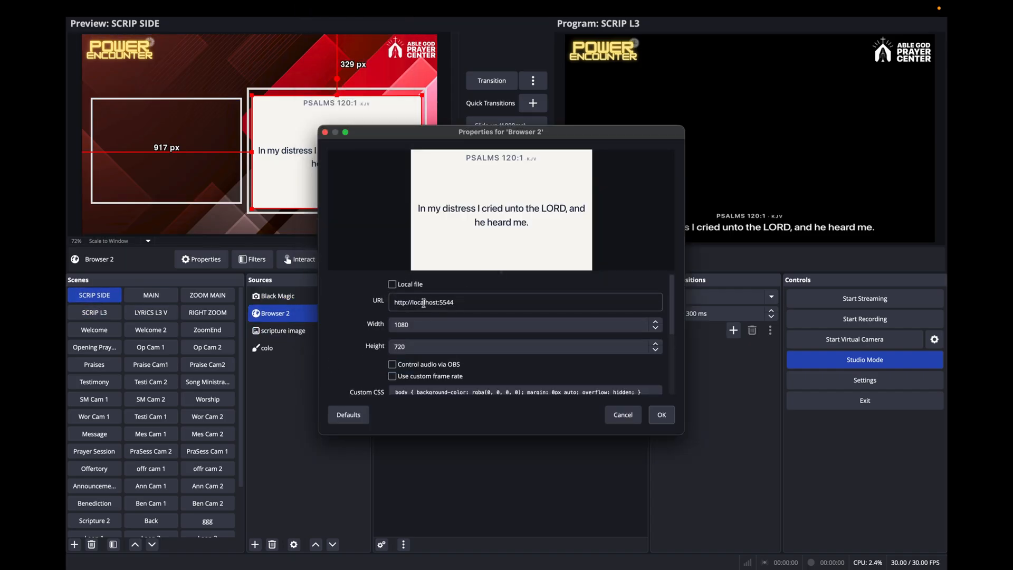
left_click(95, 313)
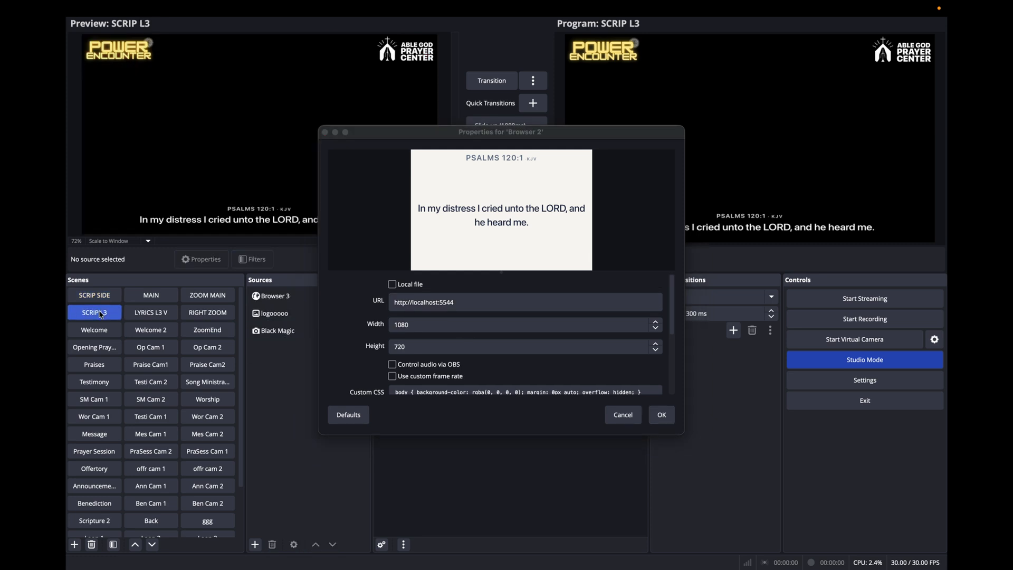
left_click(623, 415)
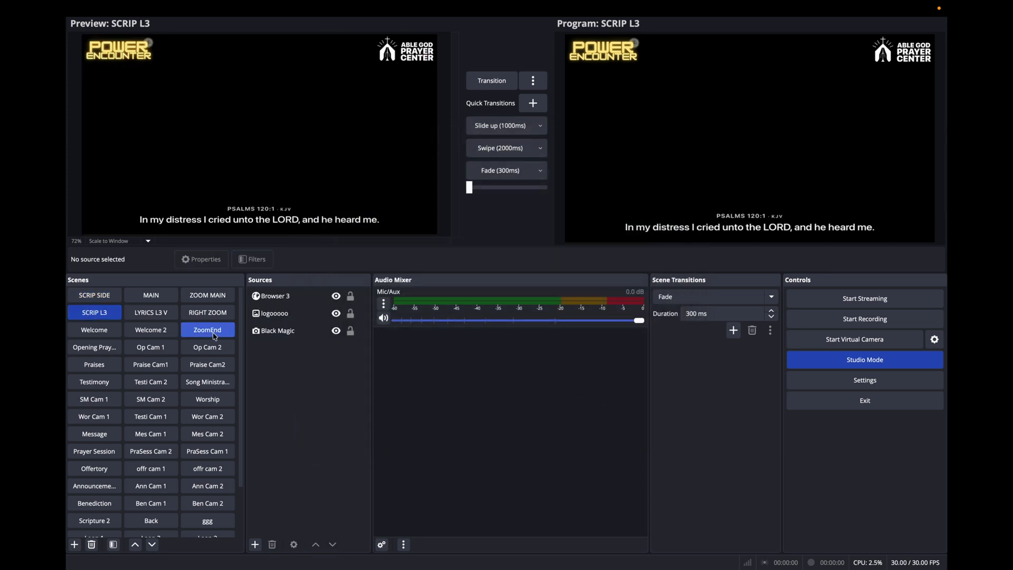
Open the properties of the Browser 3 source in the SCRIP L3 scene with its URL ready for editing.
left_click(293, 296)
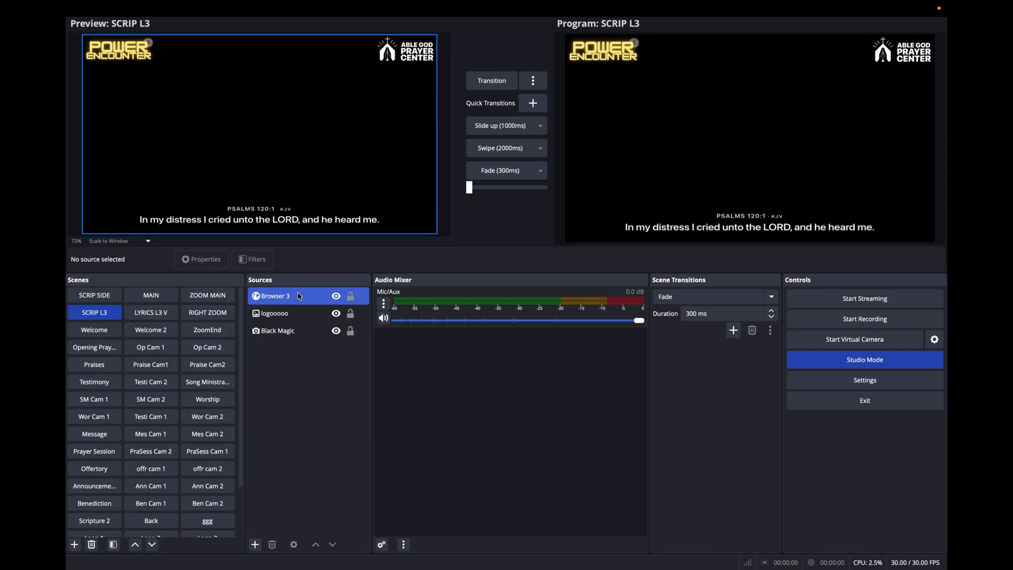
right_click(298, 295)
left_click(330, 367)
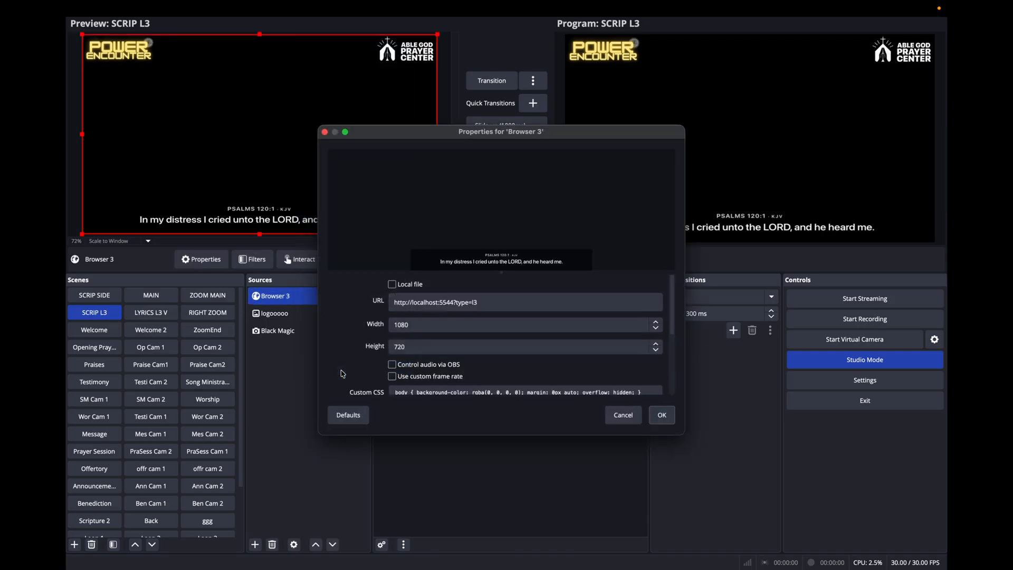
left_click(494, 304)
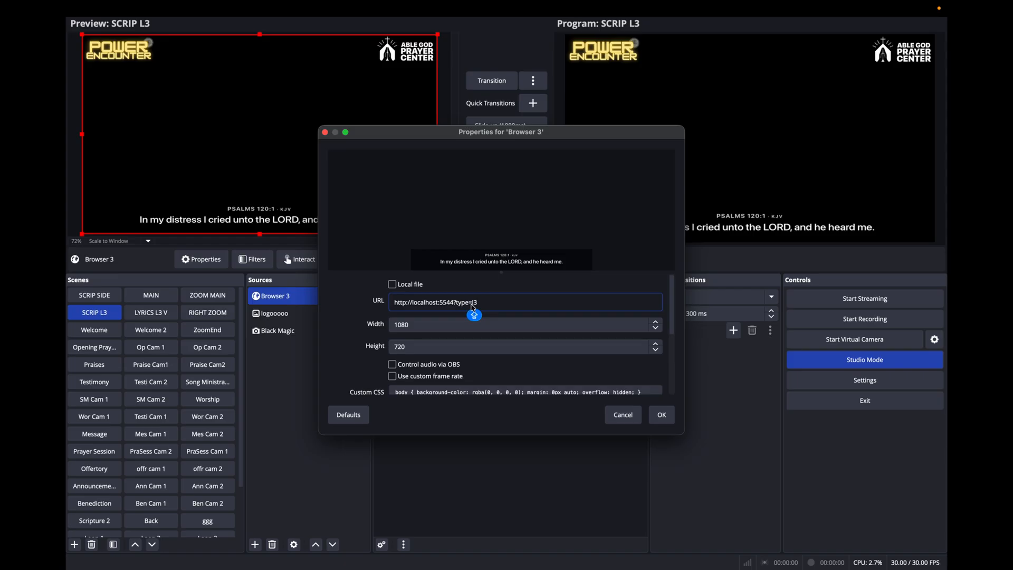
Switch to Scripture Live and reset the Job 1 chapter context of the detected scriptures.
key("ctrl+Left")
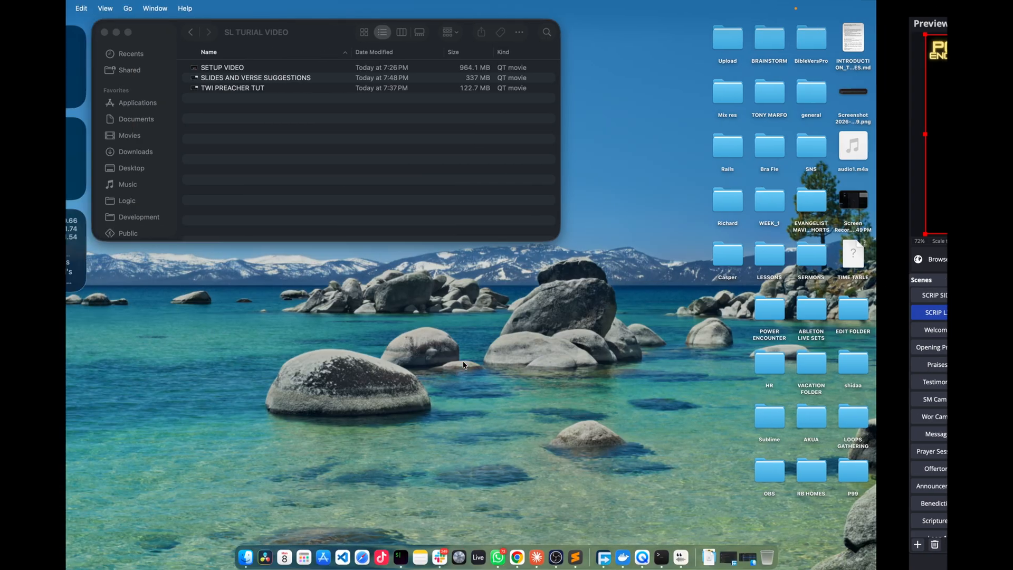
key("ctrl+Right")
key("ctrl+Right")
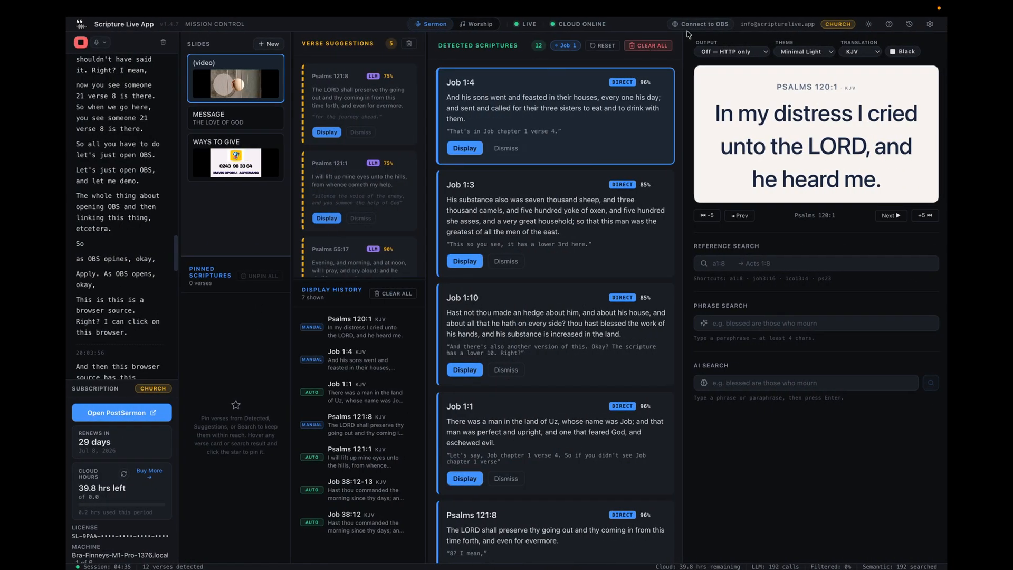
left_click(603, 46)
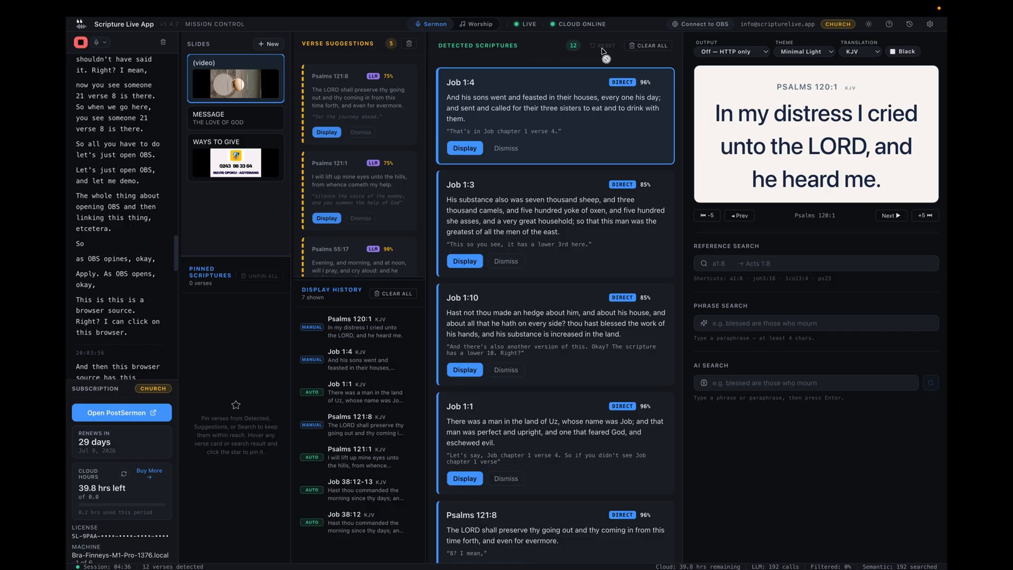
Copy the Lower-Third feed's same-machine URL from the OBS/vMix connection options.
left_click(712, 27)
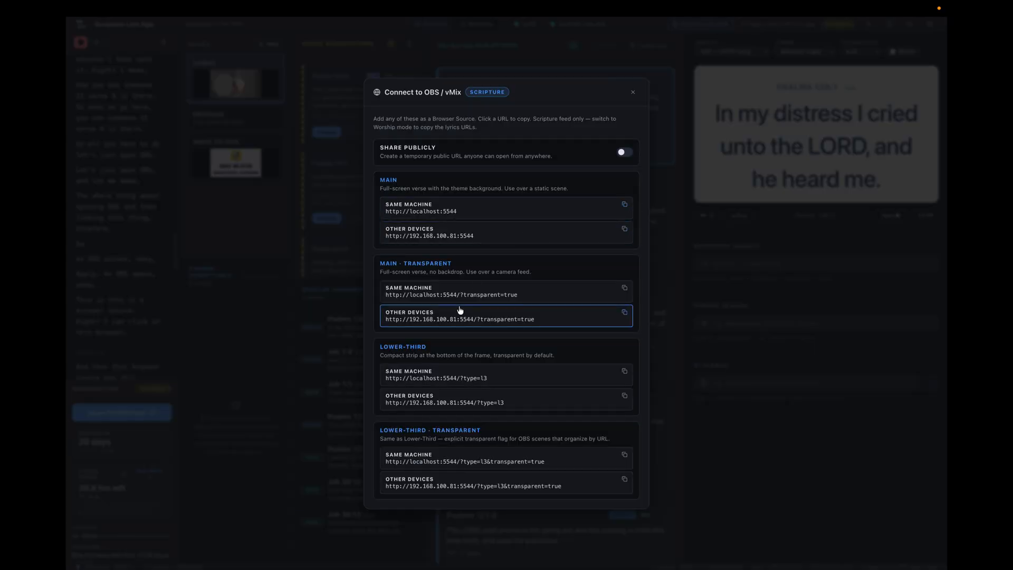
left_click_drag(380, 348, 450, 350)
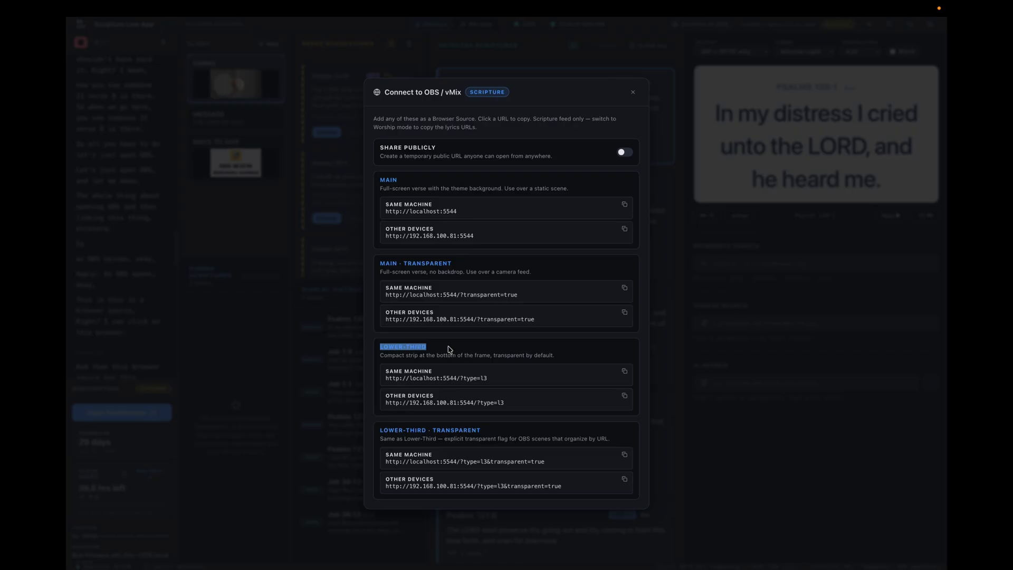
left_click(395, 346)
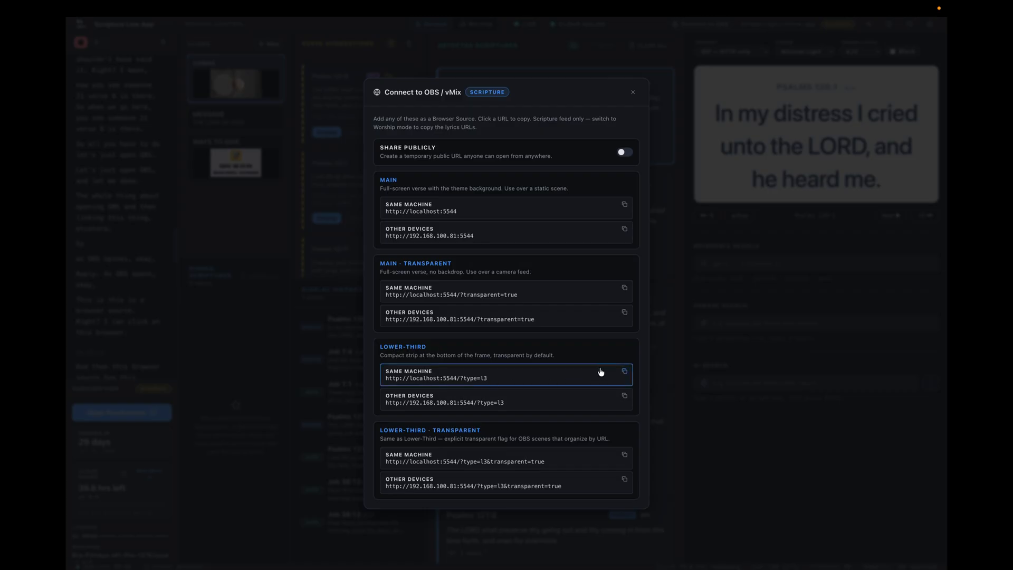
left_click(627, 376)
key("ctrl+Left")
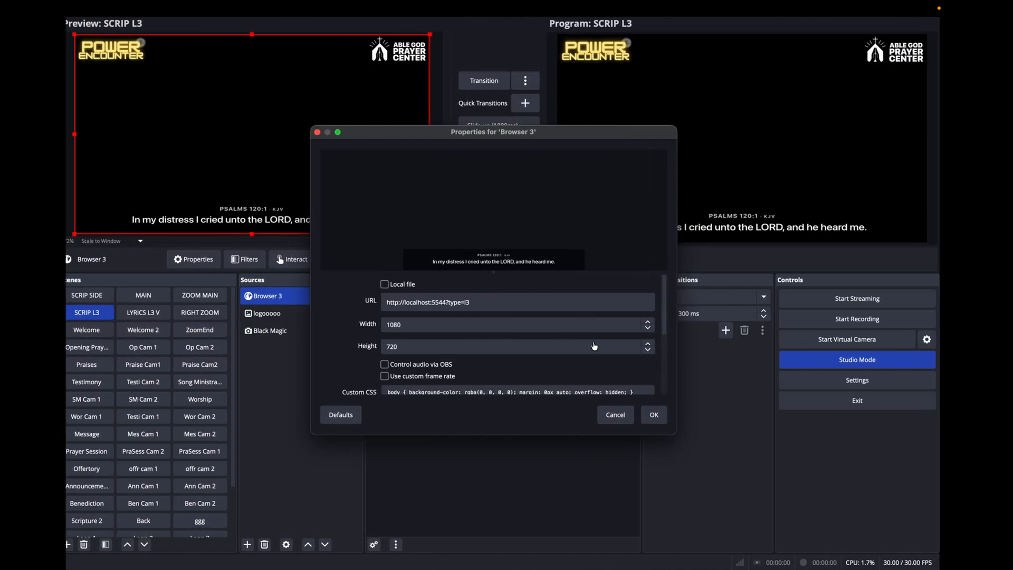
left_click(492, 302)
key("ctrl+a")
key("ctrl+v")
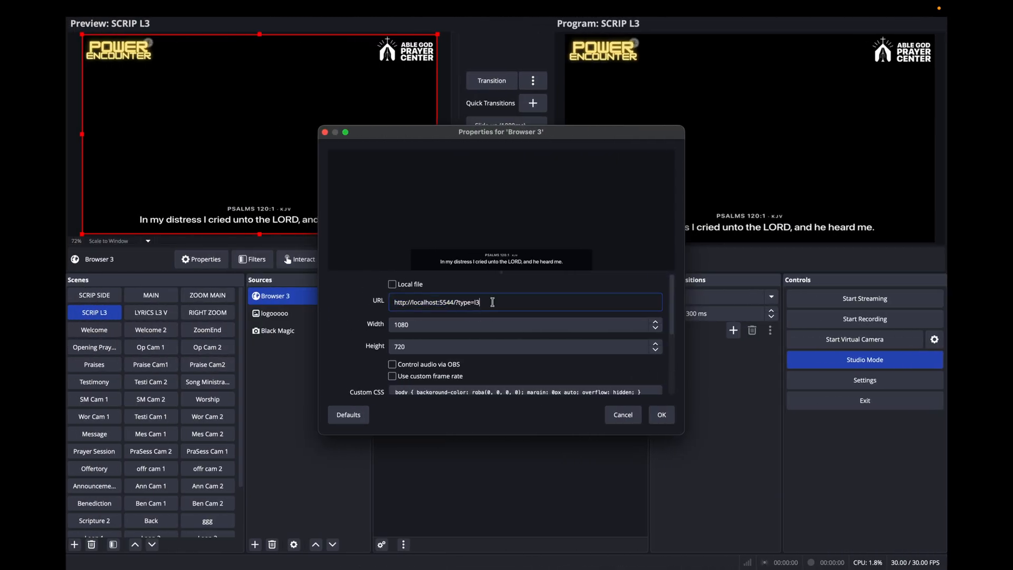
left_click(662, 415)
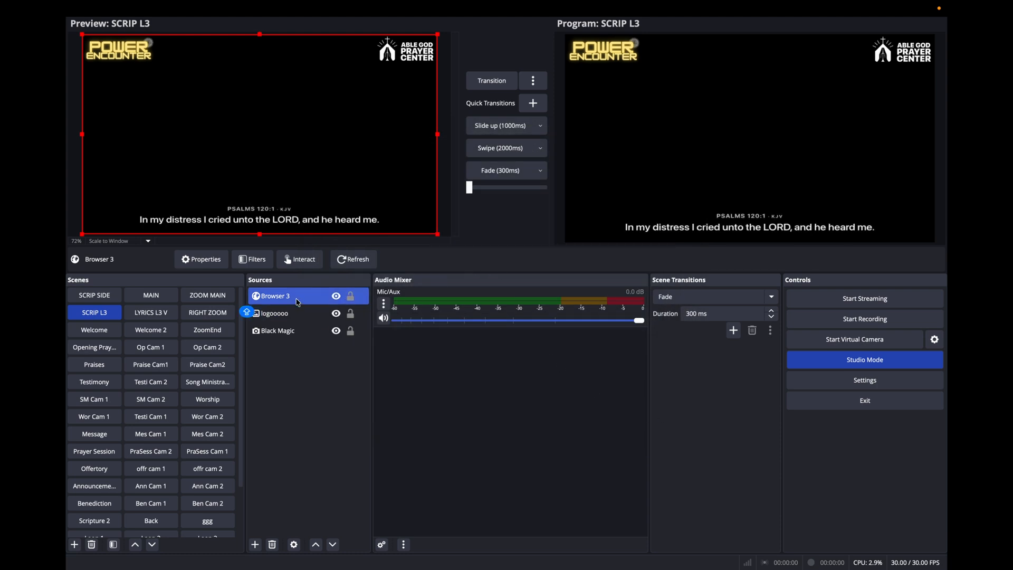
left_click(346, 262)
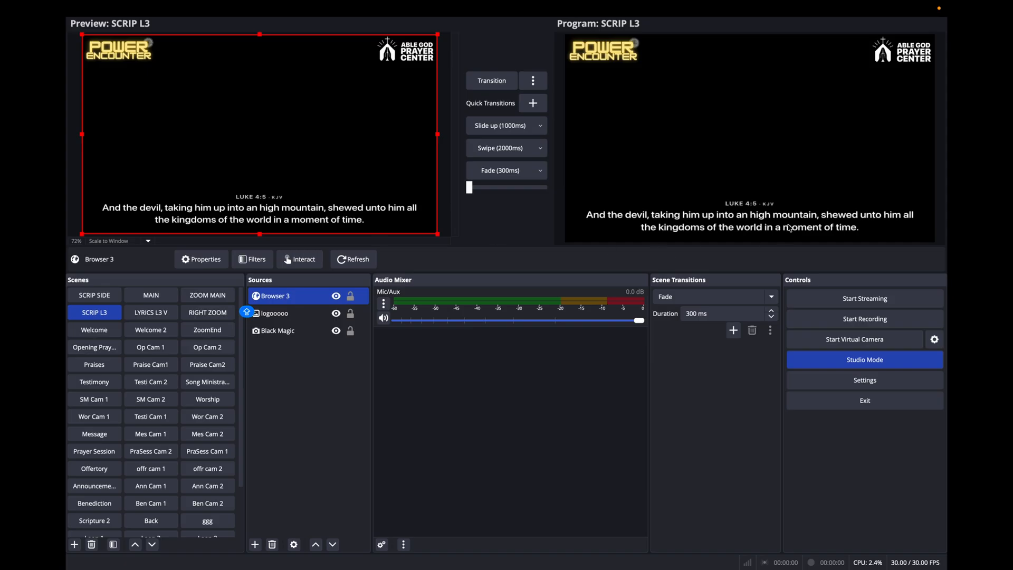
Close the connection options in Scripture Live, reset the Luke 4 chapter context, and return to OBS.
key("ctrl+Right")
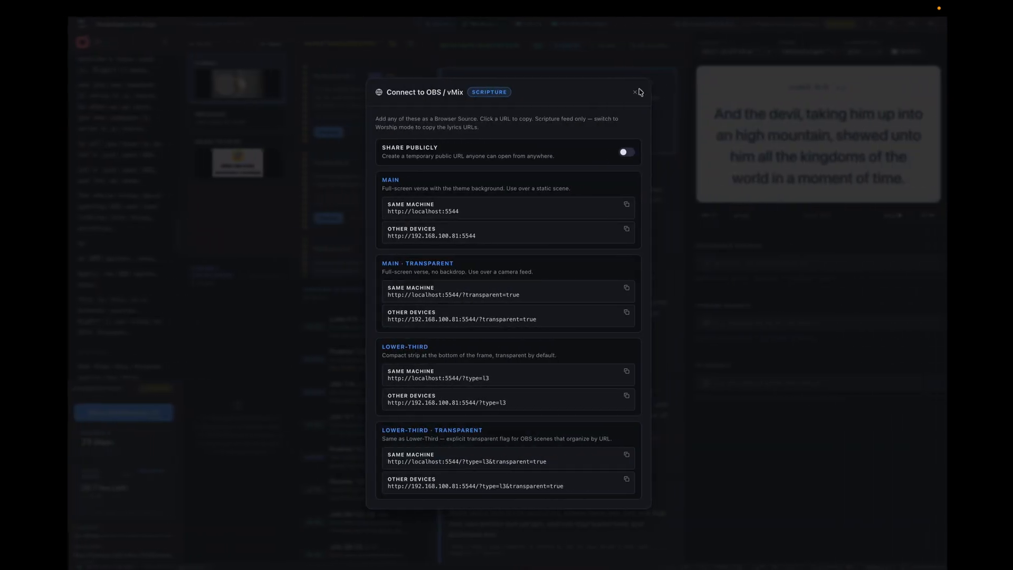
left_click(636, 92)
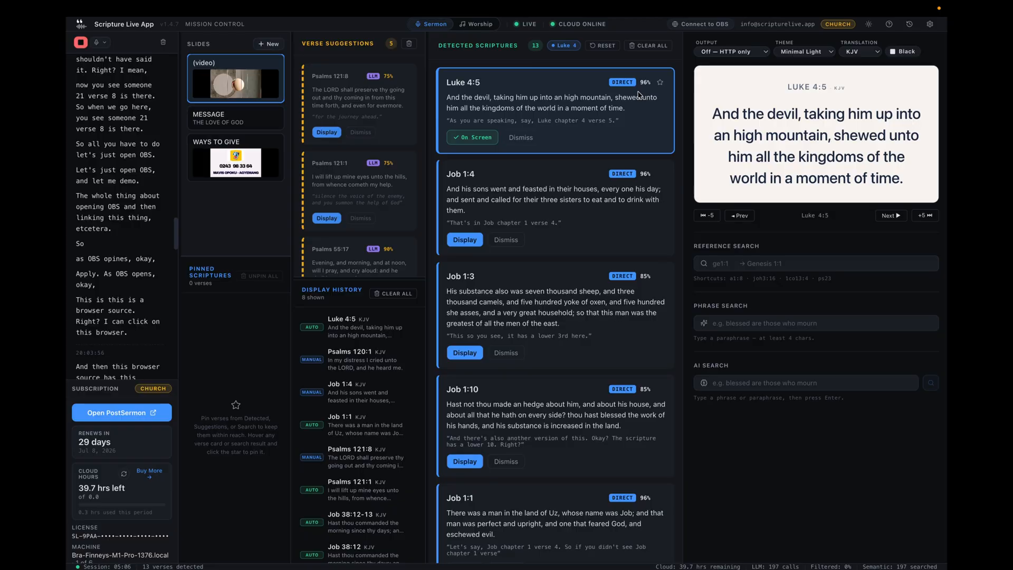
left_click(604, 47)
key("ctrl+Left")
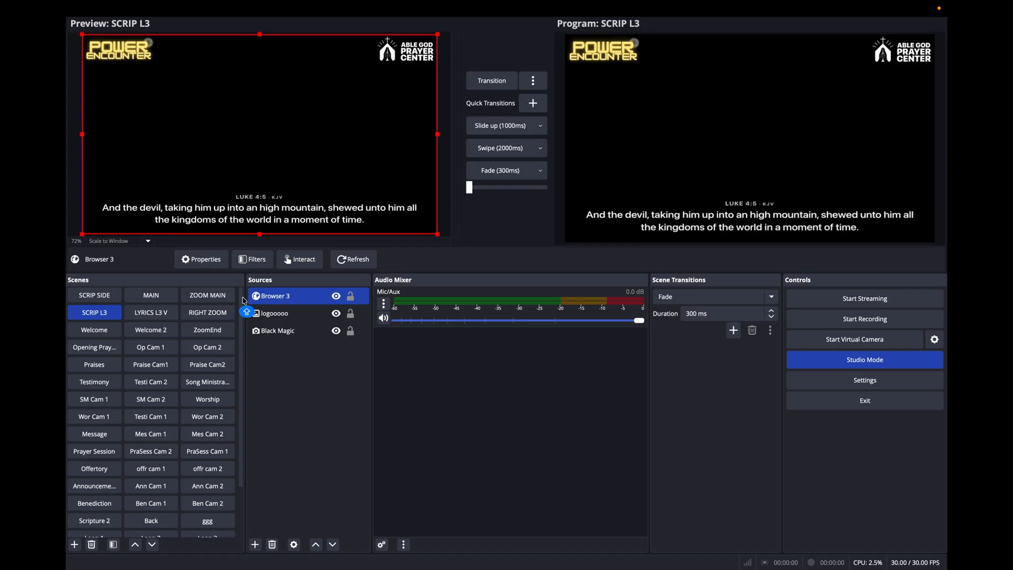
Compare the scripture layouts by alternately previewing the SCRIP SIDE and SCRIP L3 scenes, and inspect SCRIP SIDE's scripture image and Browser 2 sources.
left_click(95, 297)
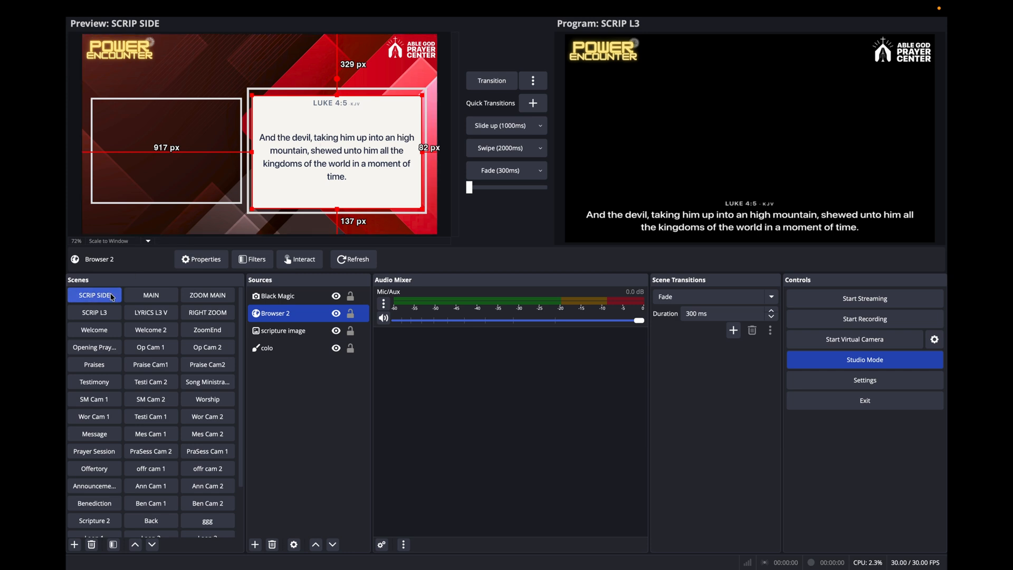
left_click(98, 317)
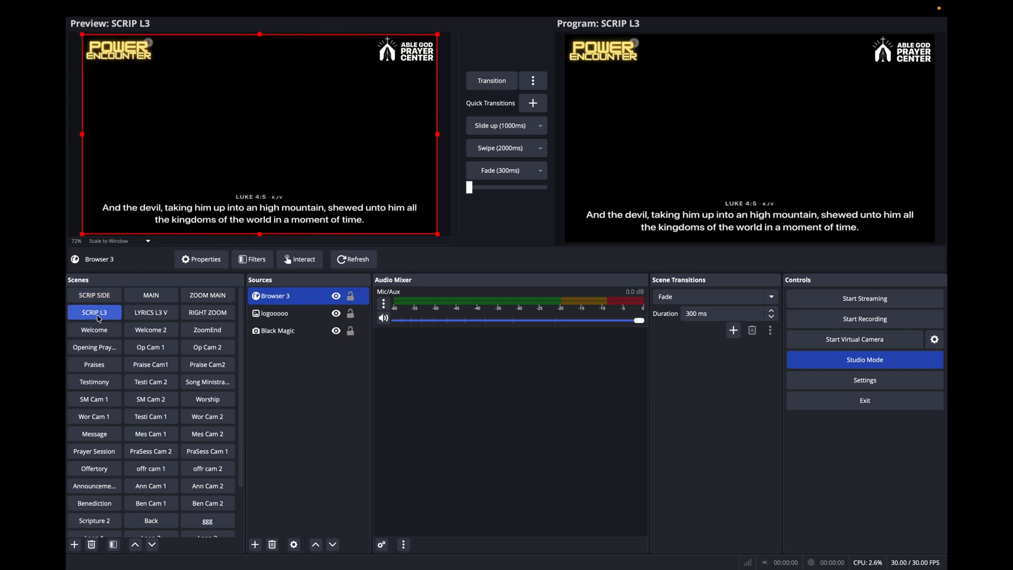
left_click(95, 298)
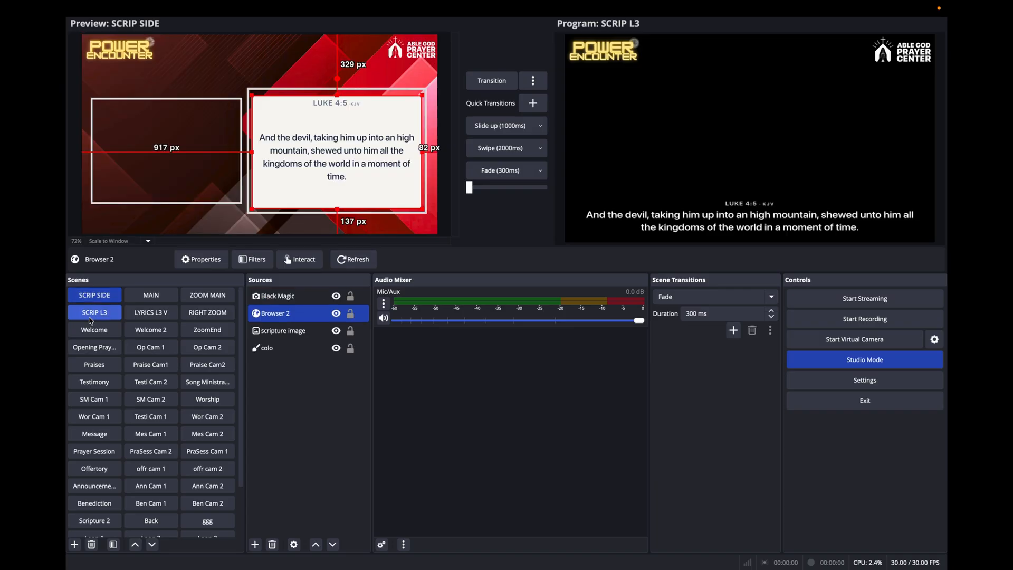
left_click(92, 316)
left_click(95, 295)
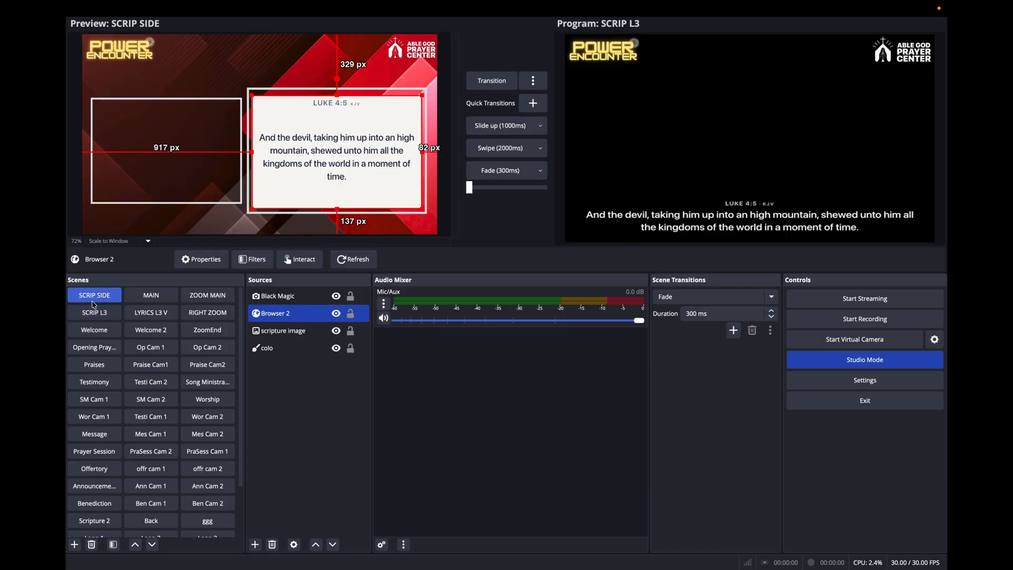
left_click(95, 311)
left_click(102, 297)
left_click(102, 297)
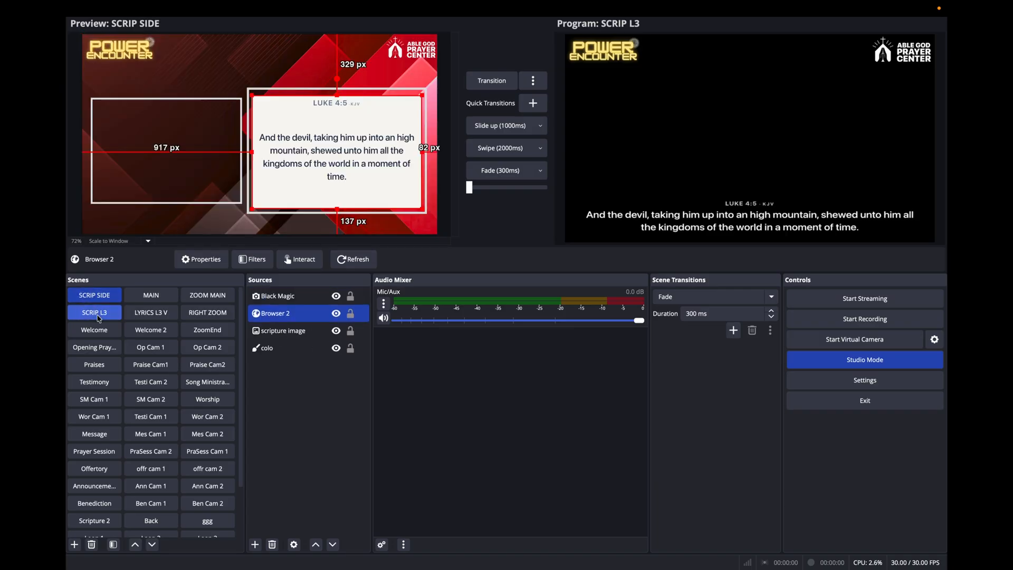
left_click(96, 313)
left_click(100, 298)
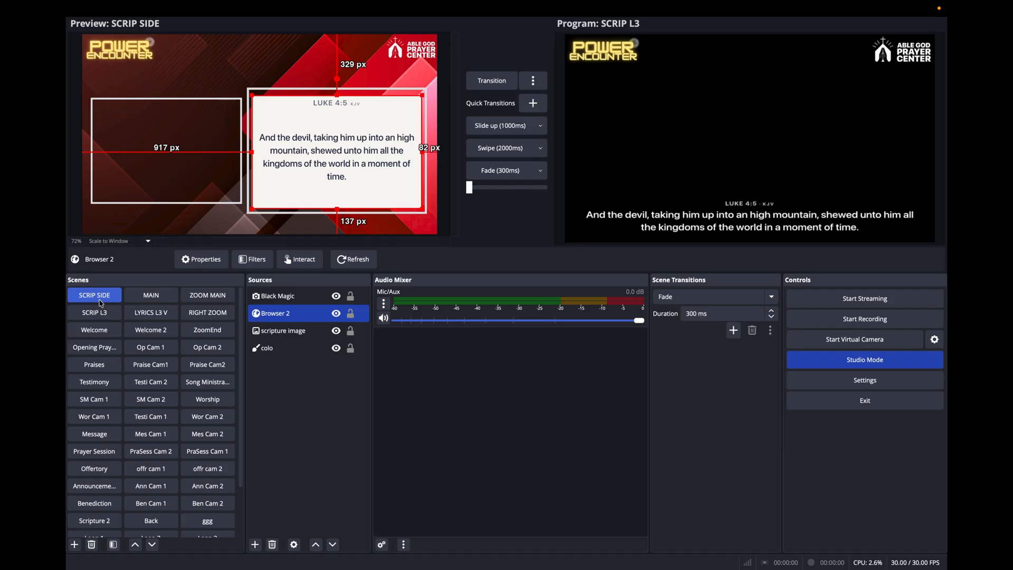
left_click(285, 331)
left_click(285, 312)
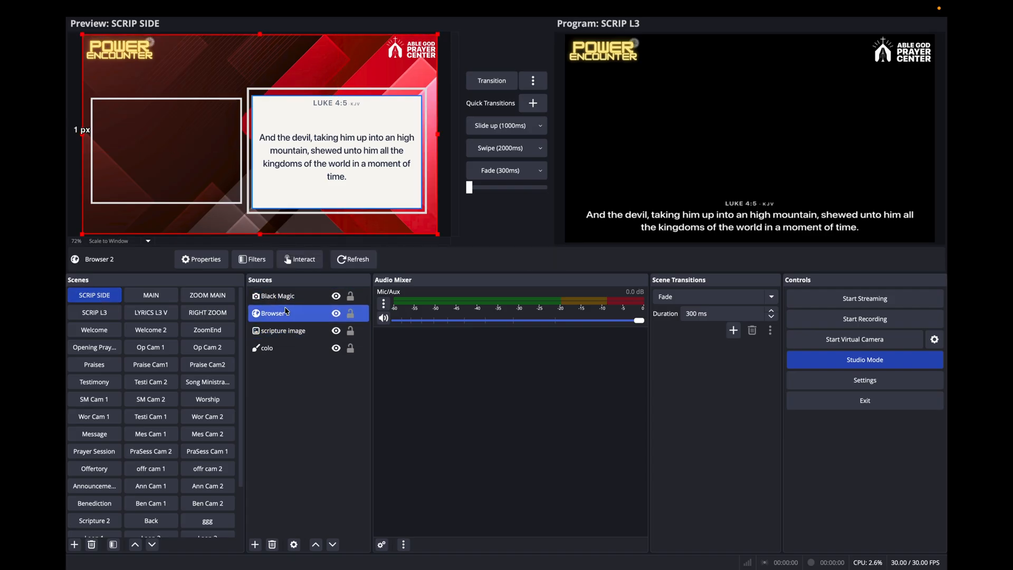
Load the Scripture 2 scene into the preview and transition it to the program output.
scroll(93, 433, "down", 3)
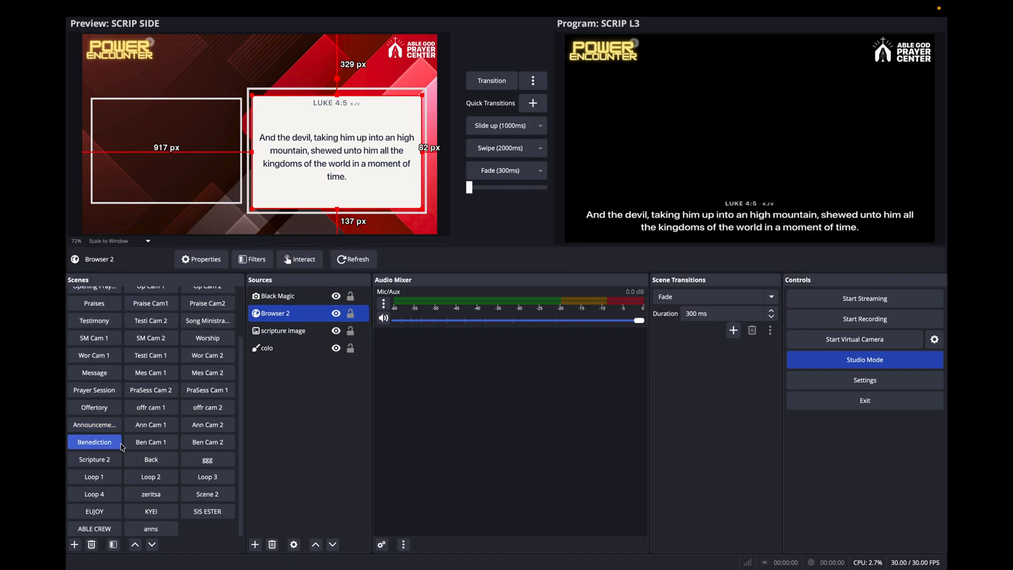
left_click(96, 460)
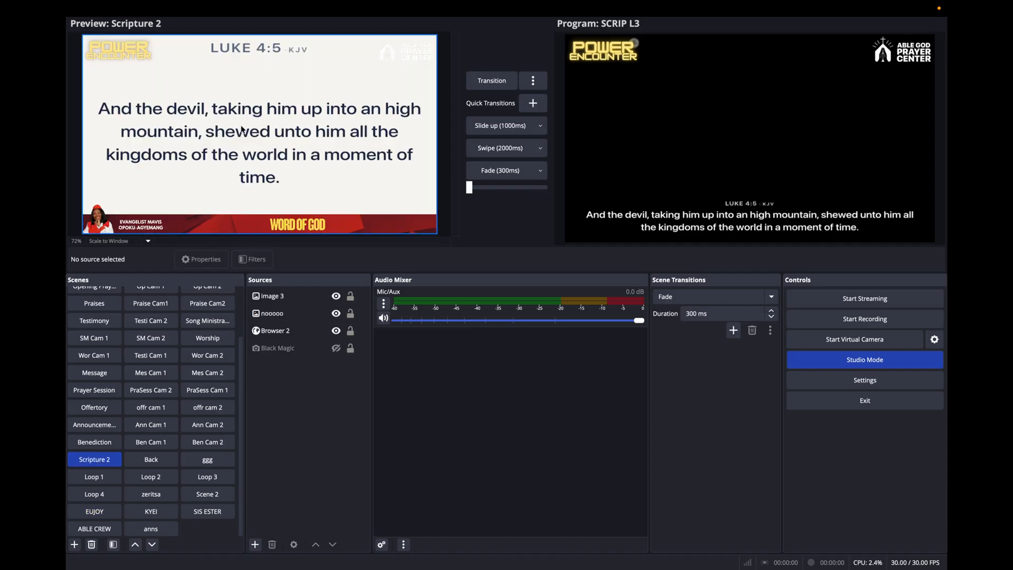
left_click(482, 80)
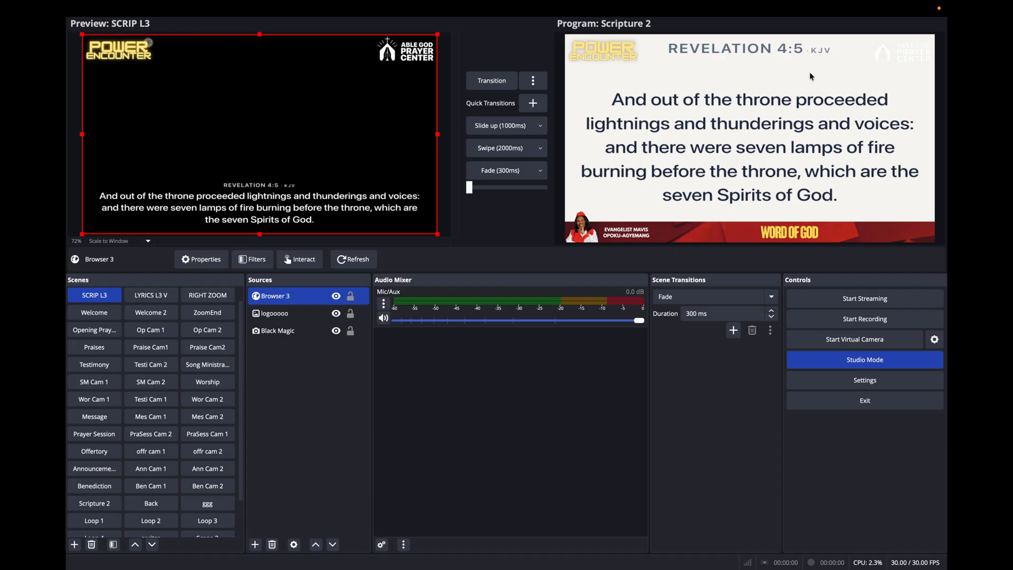
Check the detected Revelation 4:5 verse in Scripture Live, return to OBS, and preview the MAIN scene.
key("ctrl+Right")
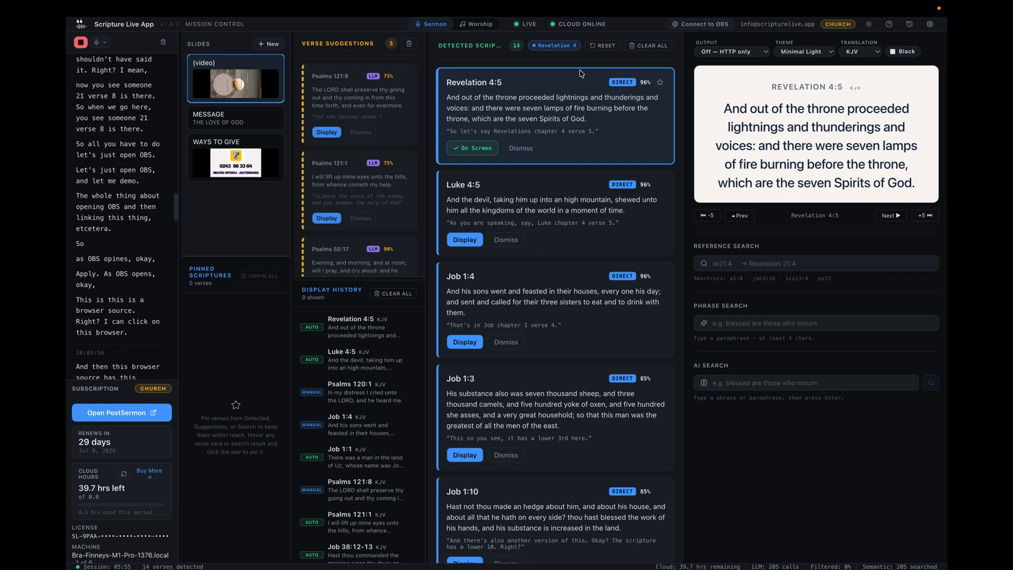
key("ctrl+Left")
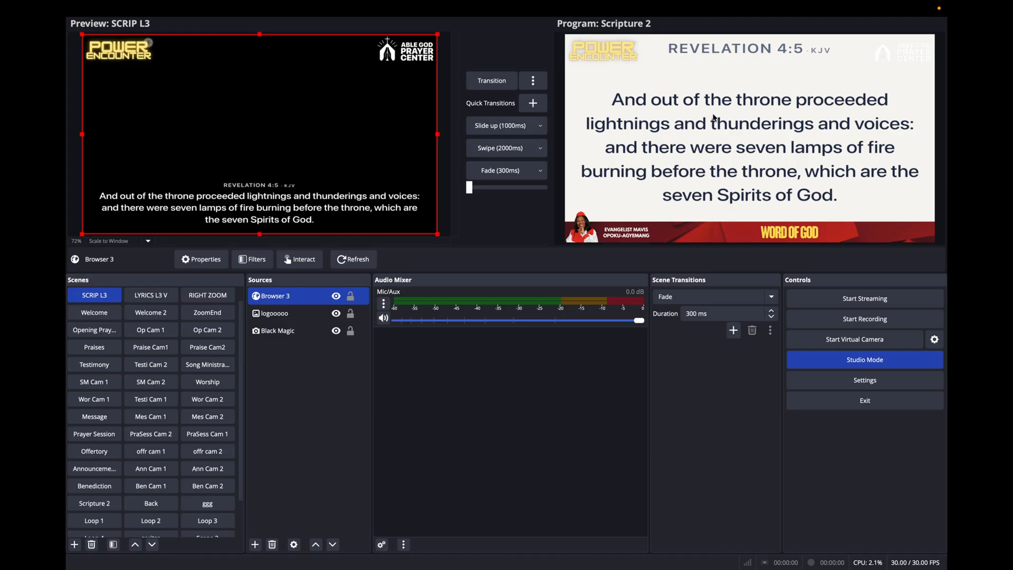
scroll(153, 312, "up", 1)
left_click(153, 295)
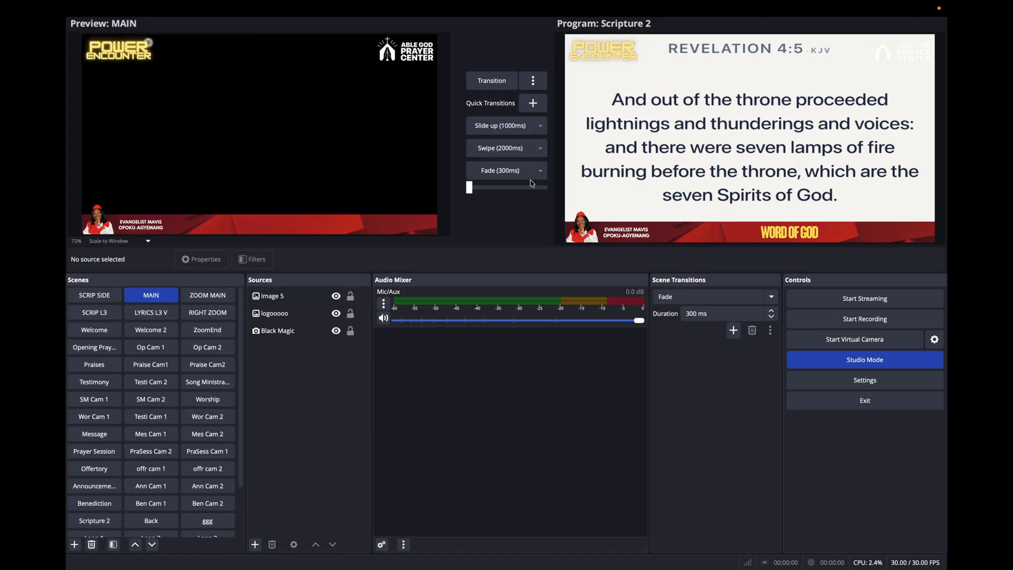
mouse_move(469, 186)
left_mouse_down()
mouse_move(517, 182)
mouse_move(470, 186)
left_mouse_up()
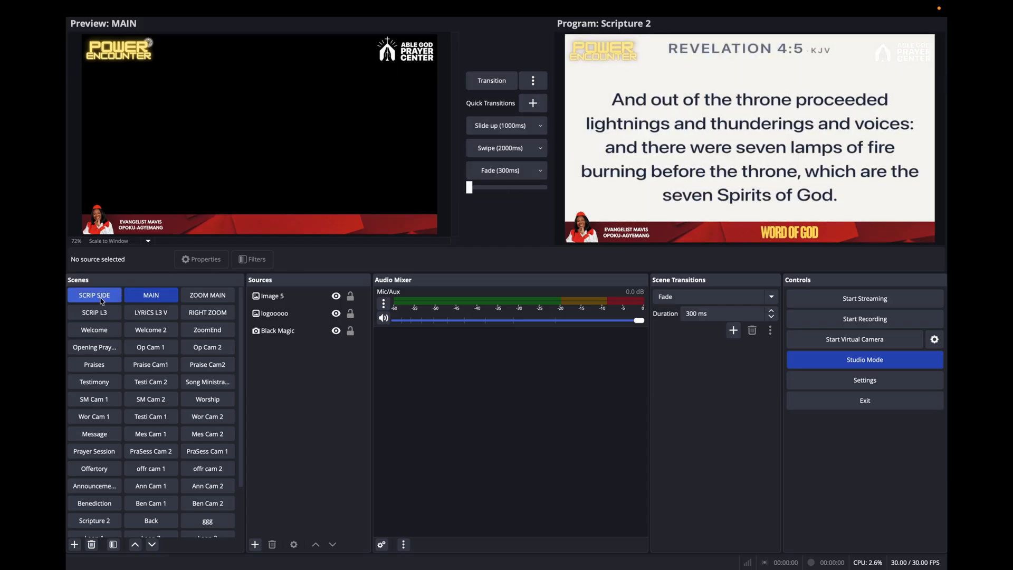
Preview the SCRIP SIDE, SCRIP L3 and Scripture 2 scenes in turn to compare how each shows the verse.
left_click(102, 300)
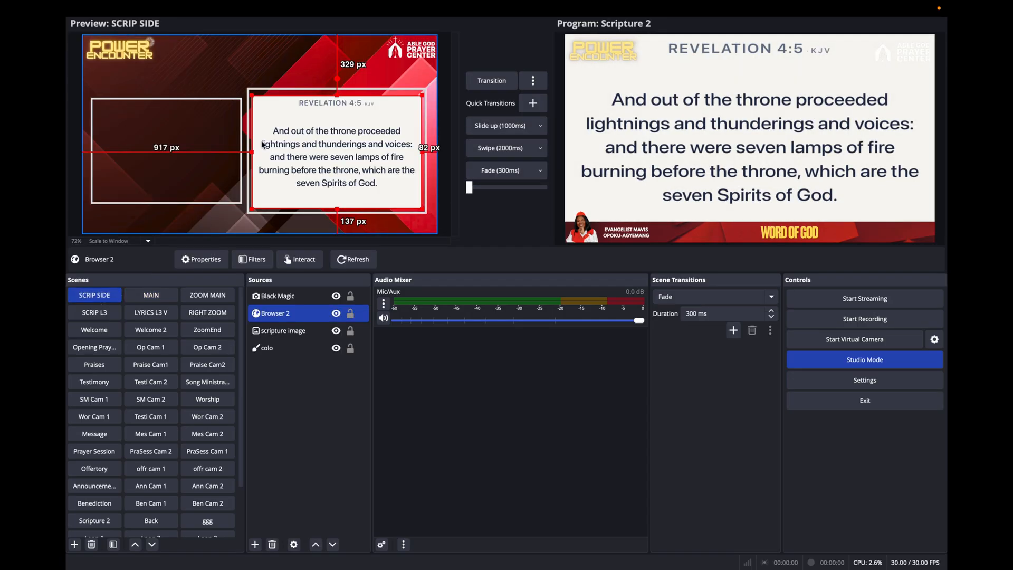
left_click(243, 224)
left_click(94, 313)
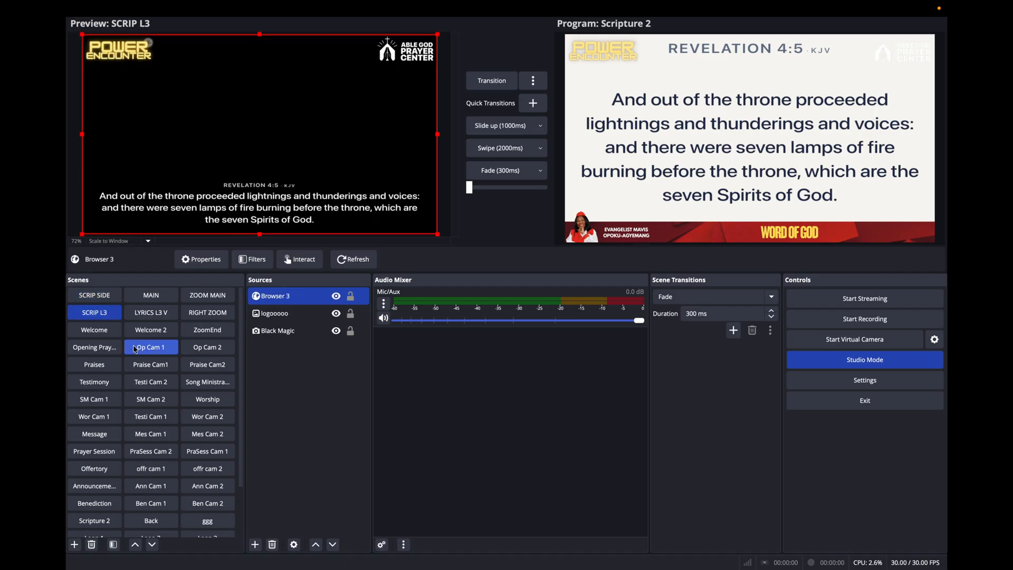
scroll(109, 377, "down", 3)
left_click(109, 376)
left_click(94, 459)
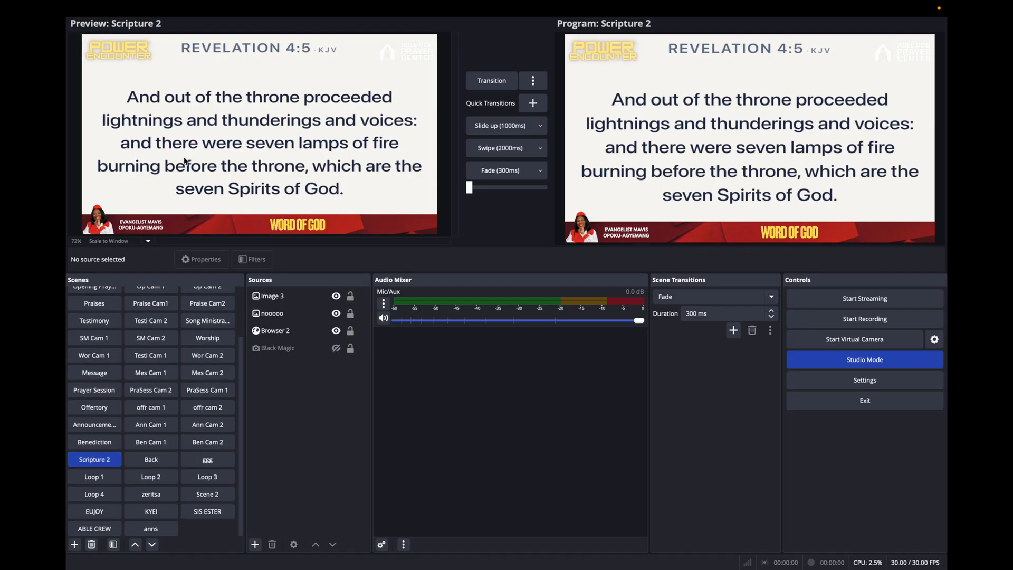
Preview the MAIN scene without scripture, followed by the lower-third scene SCRIP L3.
scroll(109, 367, "up", 3)
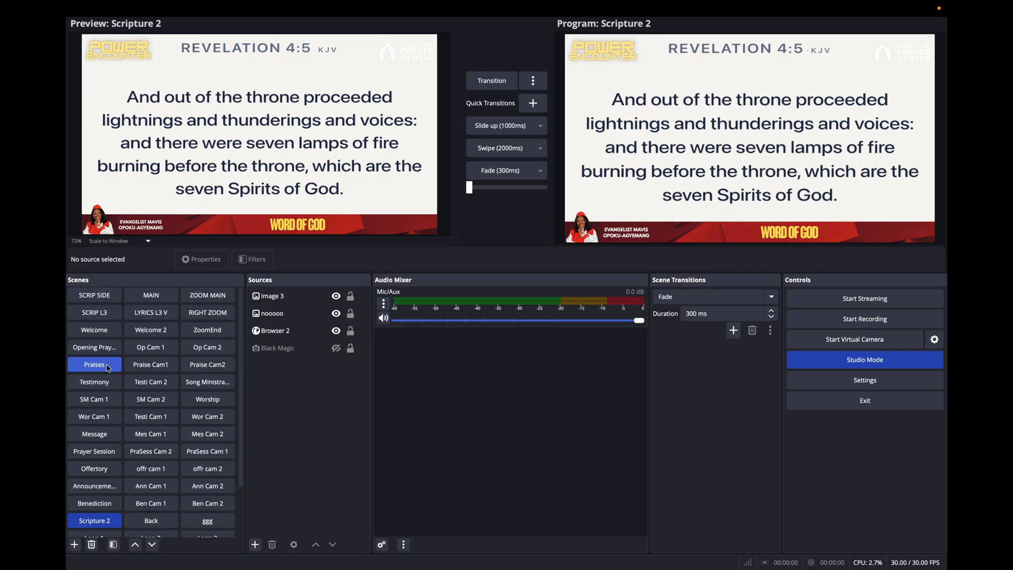
left_click(151, 295)
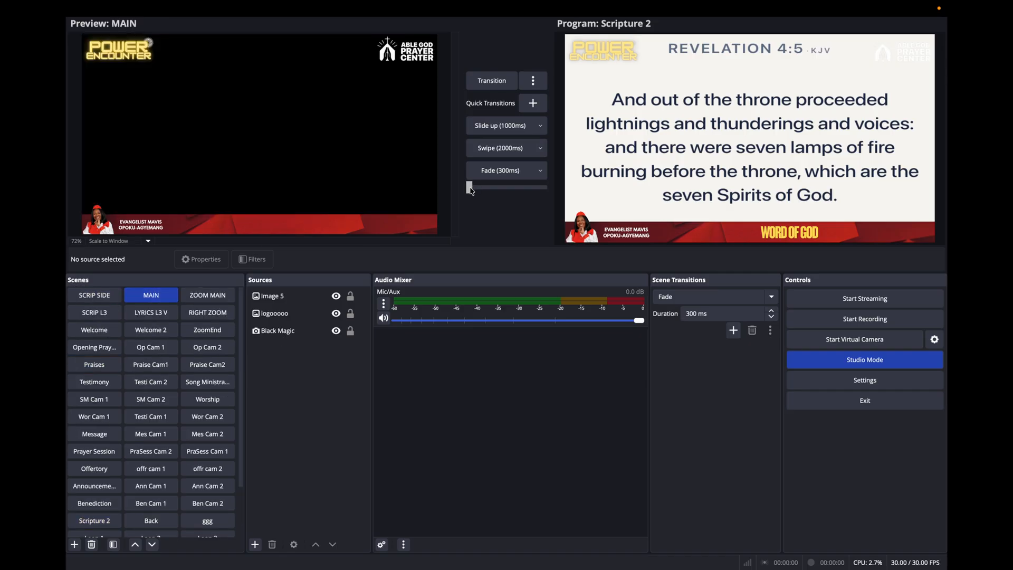
left_click_drag(469, 187, 406, 199)
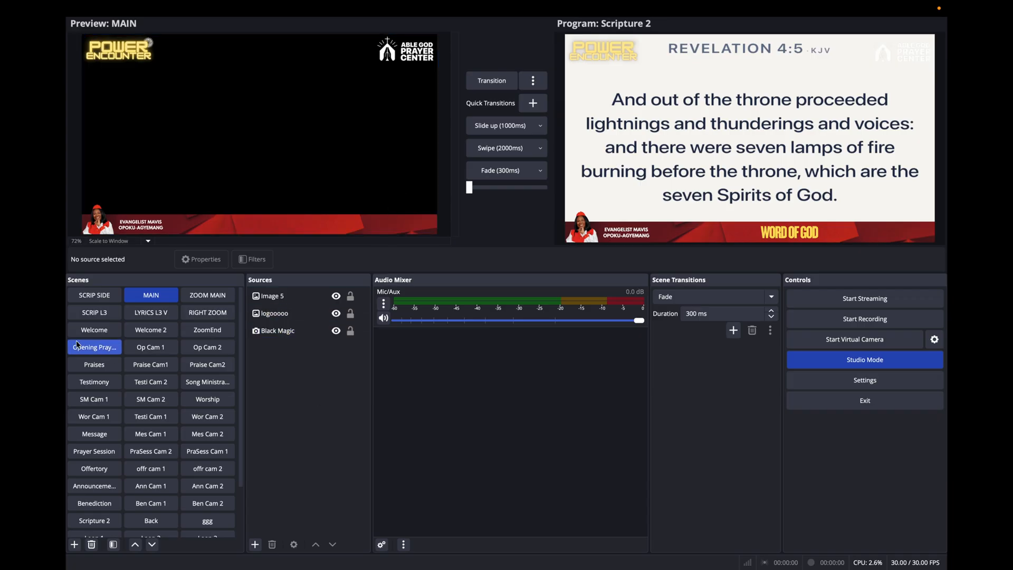
left_click(94, 313)
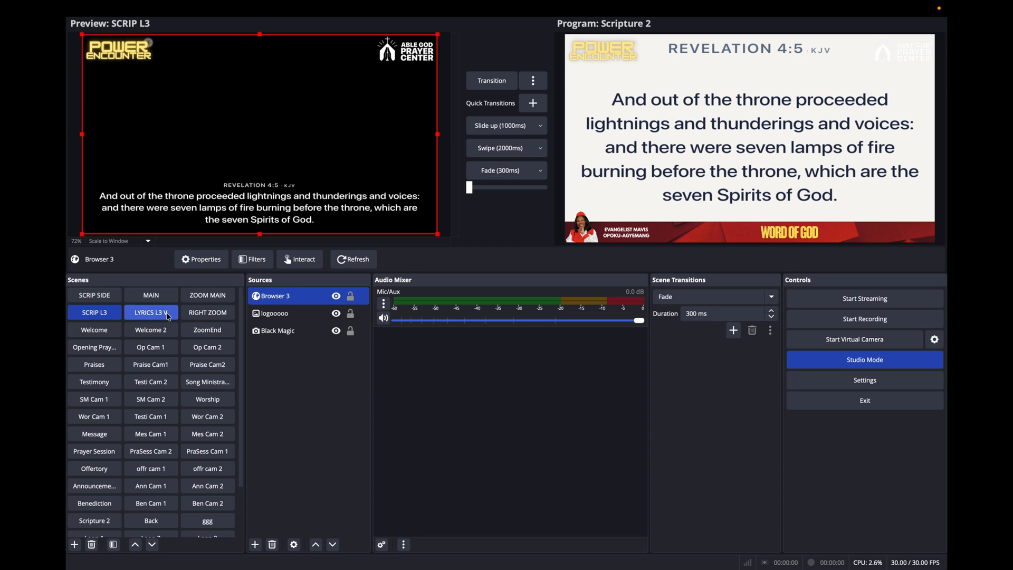
Open Browser 2's properties in the SCRIP SIDE scene, and copy the Main Transparent feed's same-machine URL from Scripture Live's OBS/vMix connection options.
left_click(96, 296)
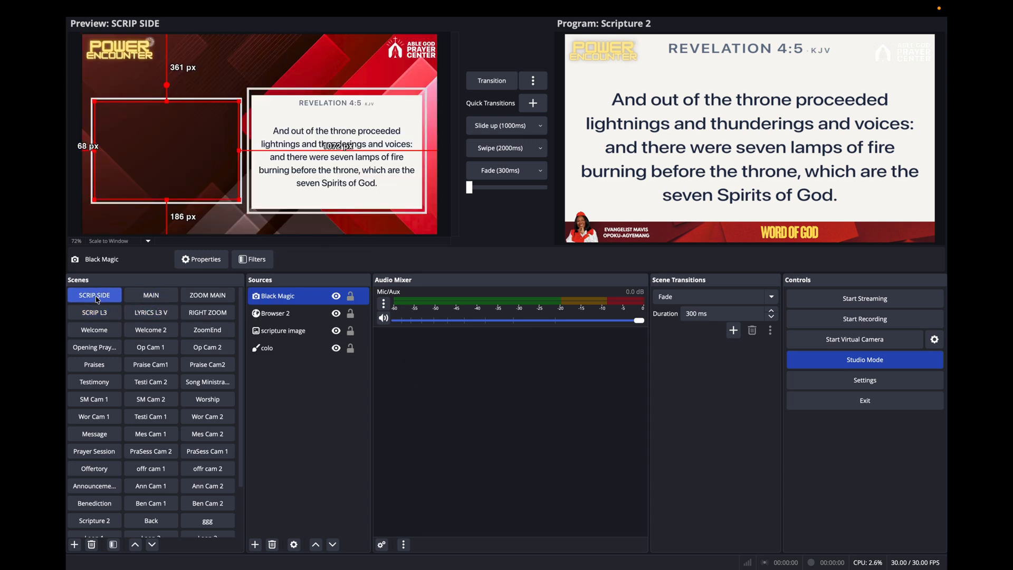
left_click(280, 313)
right_click(280, 313)
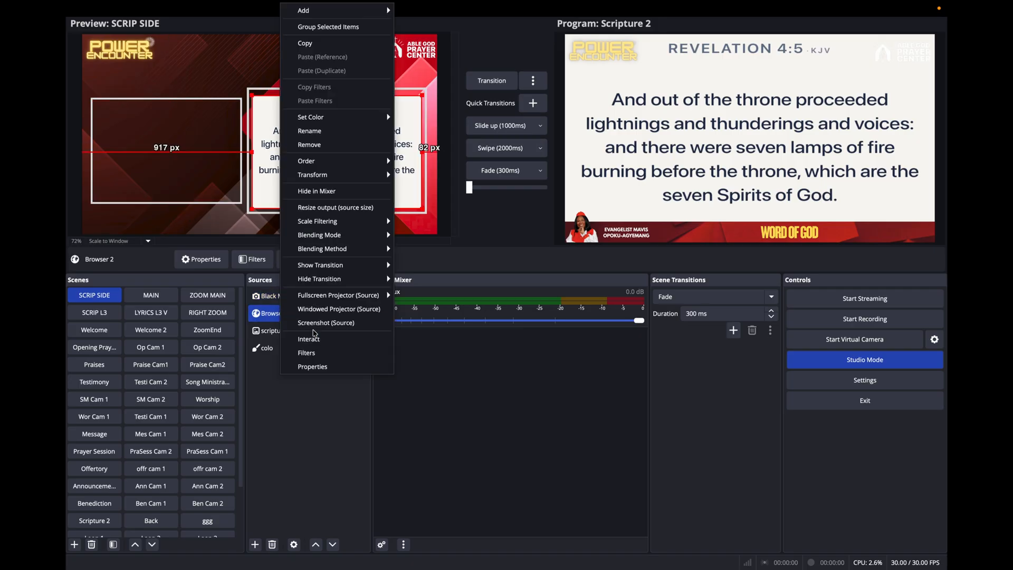
left_click(314, 367)
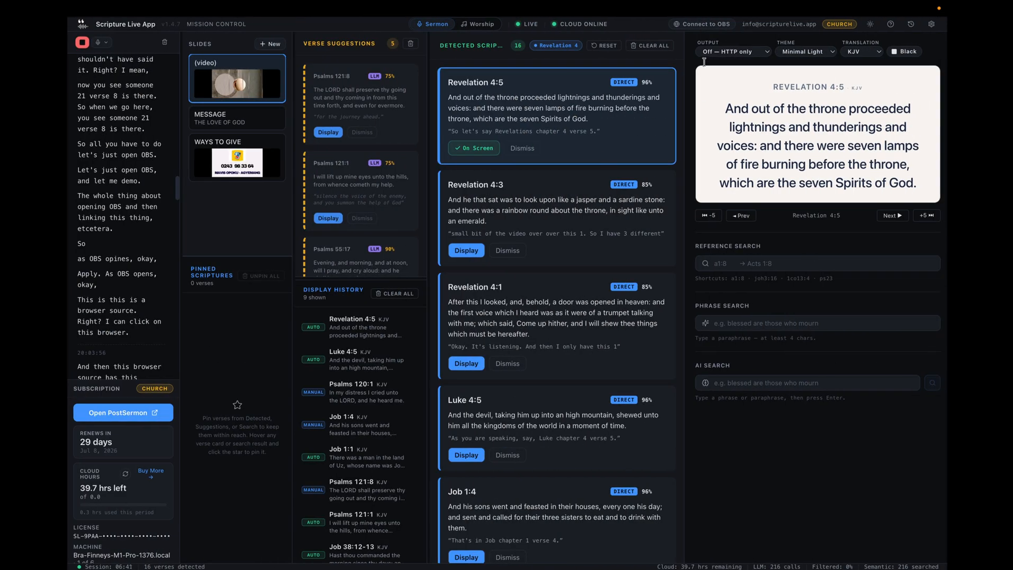
left_click(807, 24)
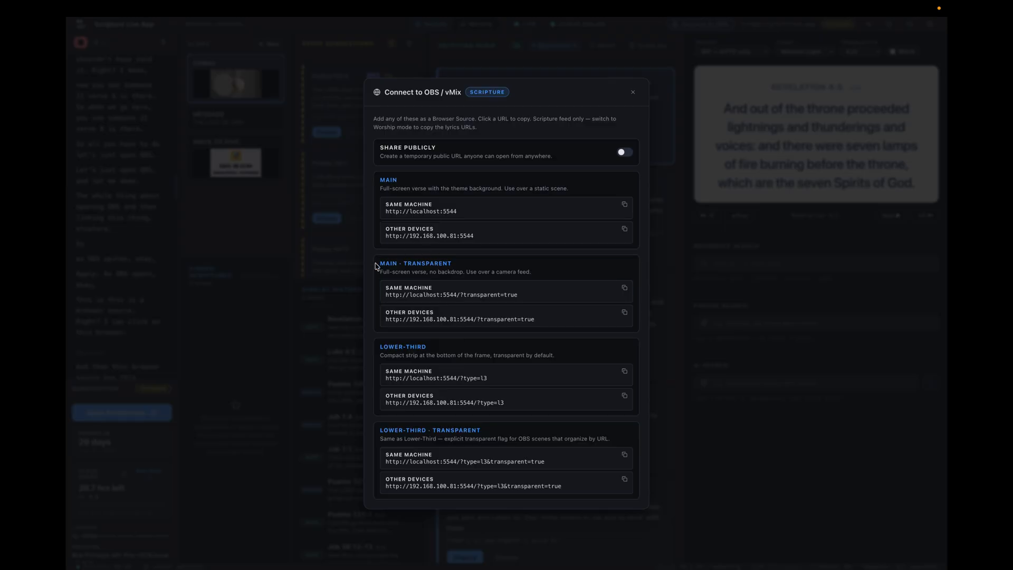
left_click(625, 290)
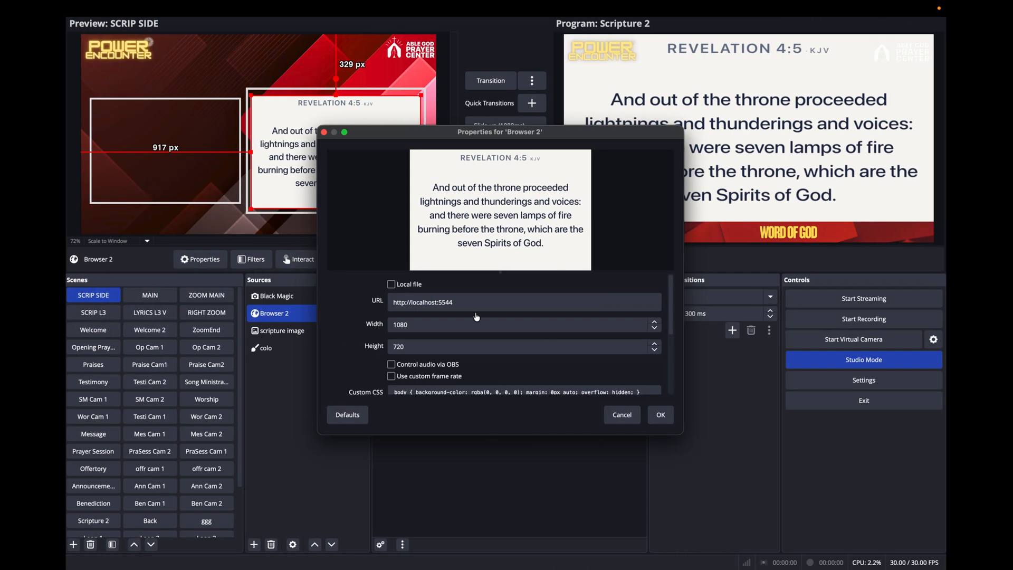
key("super+a")
key("super+v")
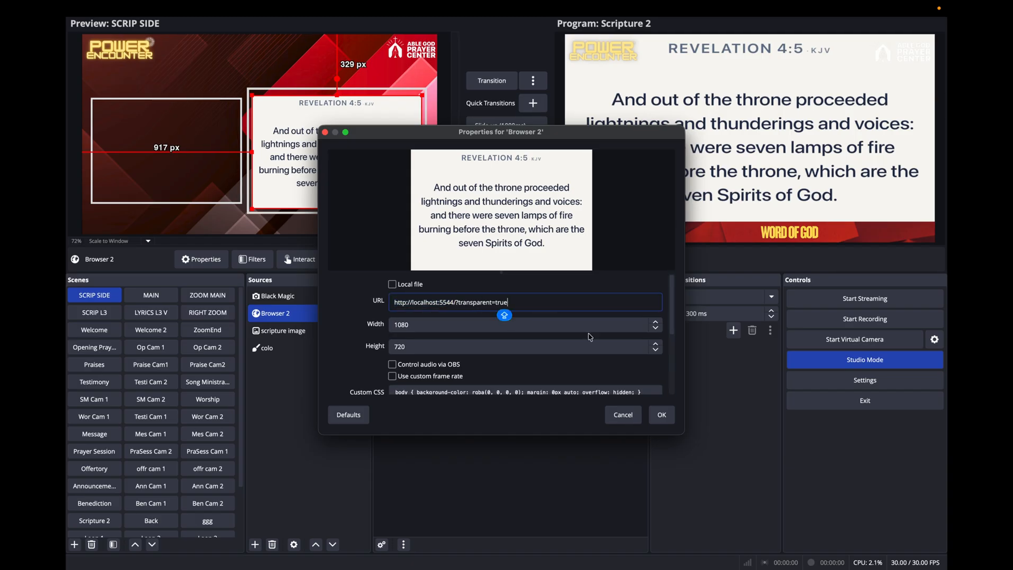
left_click(662, 417)
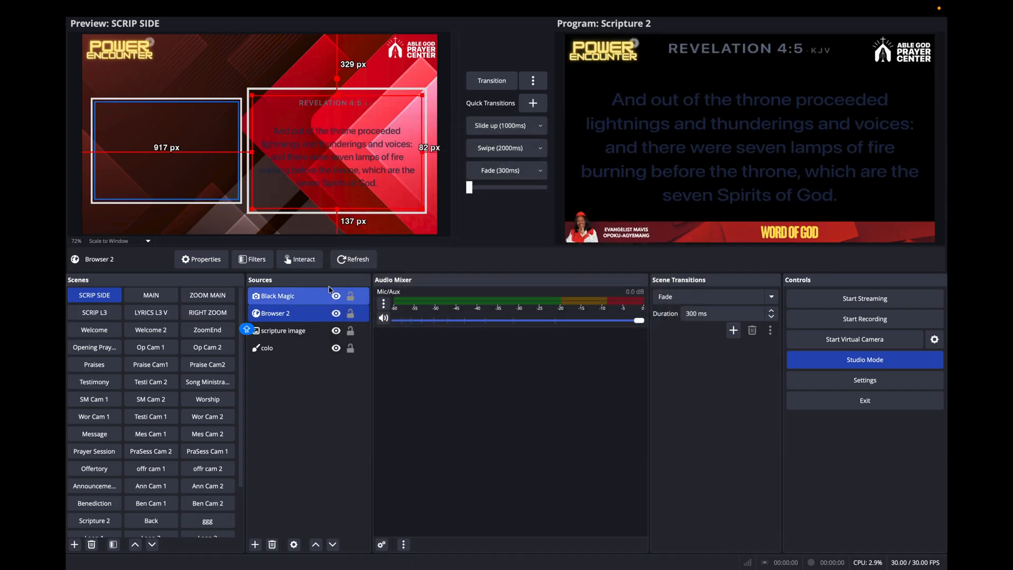
left_click(328, 189)
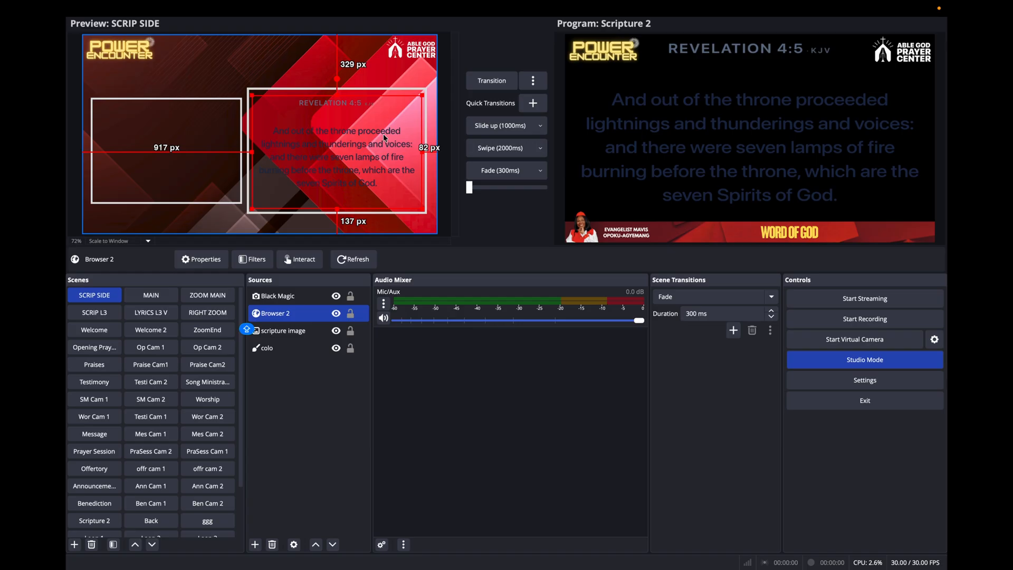
Switch to Scripture Live and close the OBS/vMix connection options.
key("ctrl+Left")
key("ctrl+Right")
key("ctrl+Right")
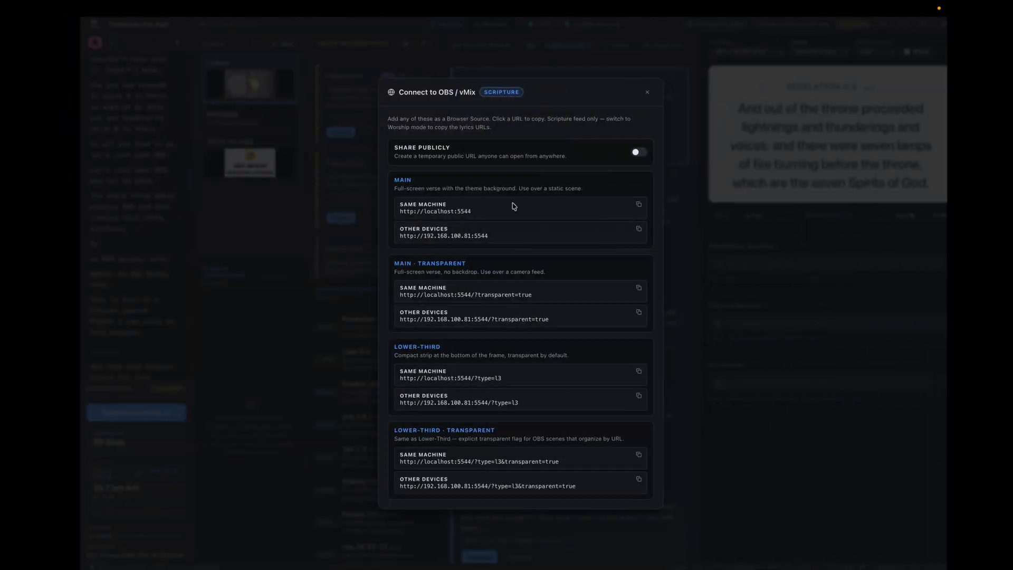
left_click(633, 90)
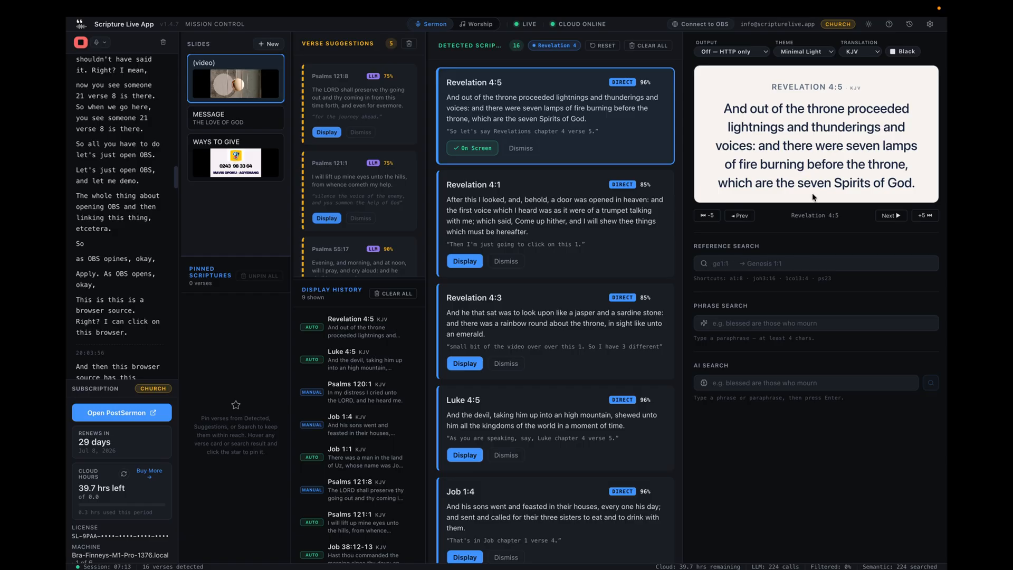
Black out the scripture output in Scripture Live and restore it, checking each state in OBS.
left_click(906, 52)
key("ctrl+Left")
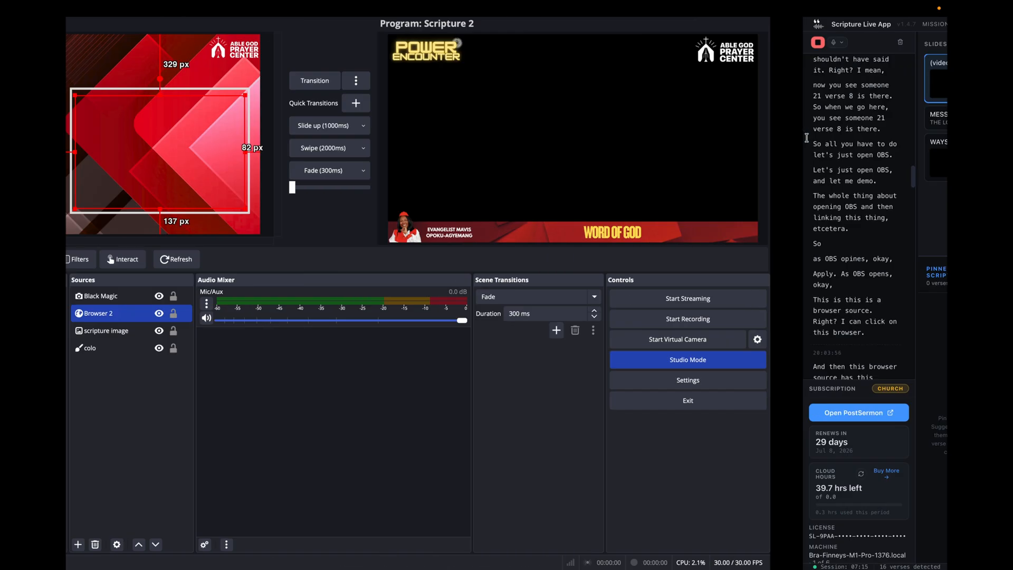
key("ctrl+Right")
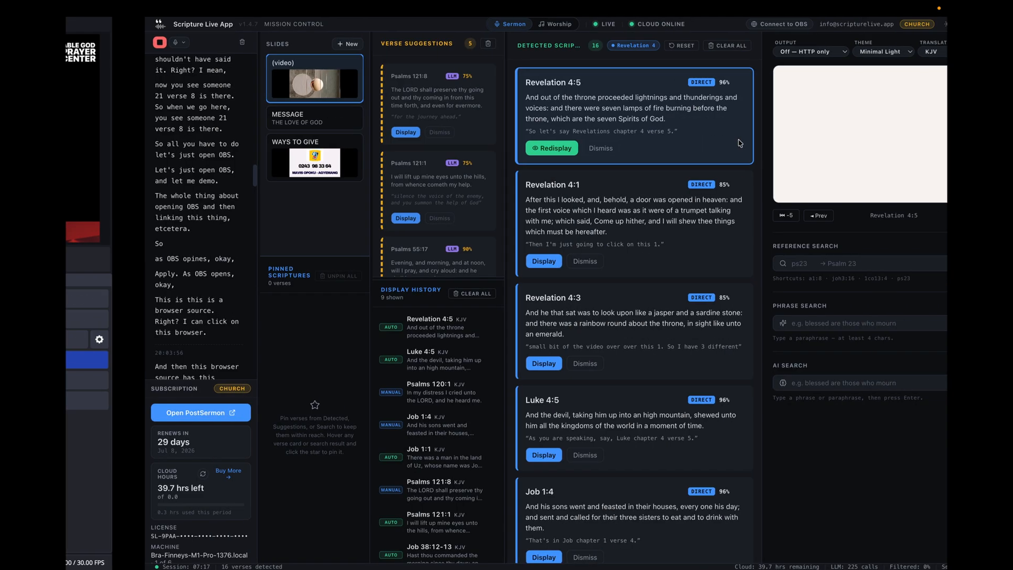
left_click(906, 53)
key("ctrl+Left")
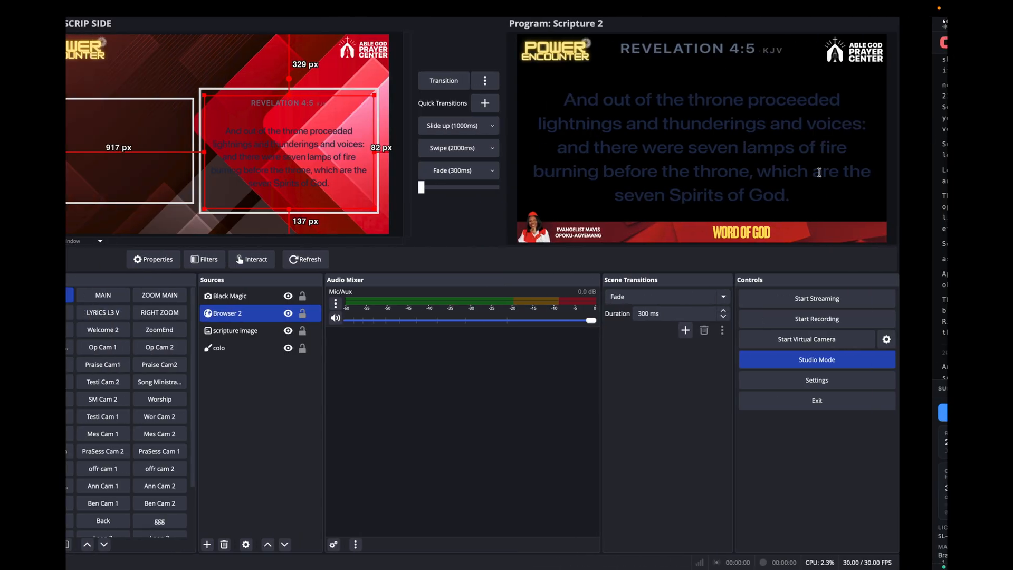
key("ctrl+Right")
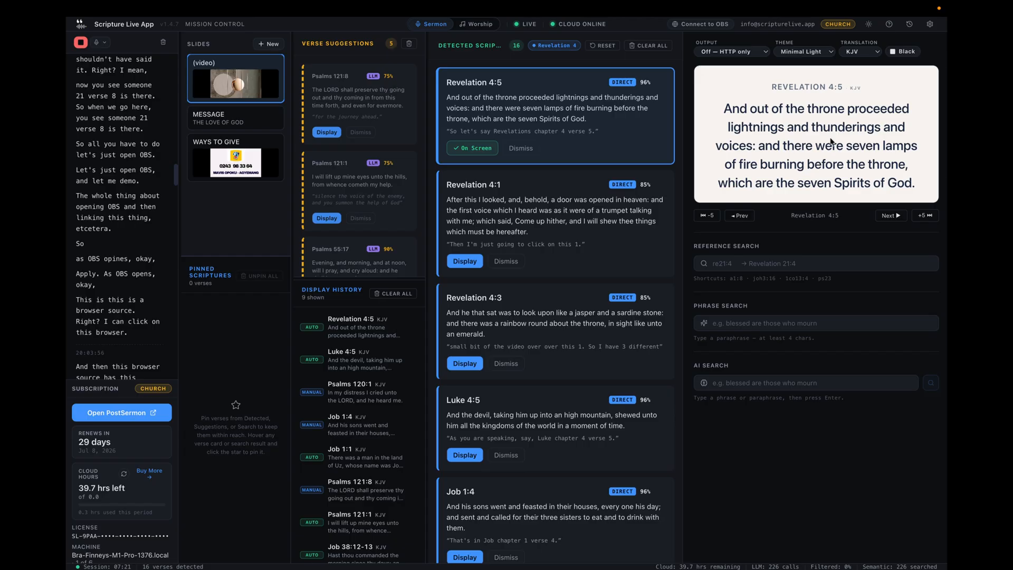
Blank the Revelation 4:5 output in Scripture Live once more and show it again.
left_click(905, 51)
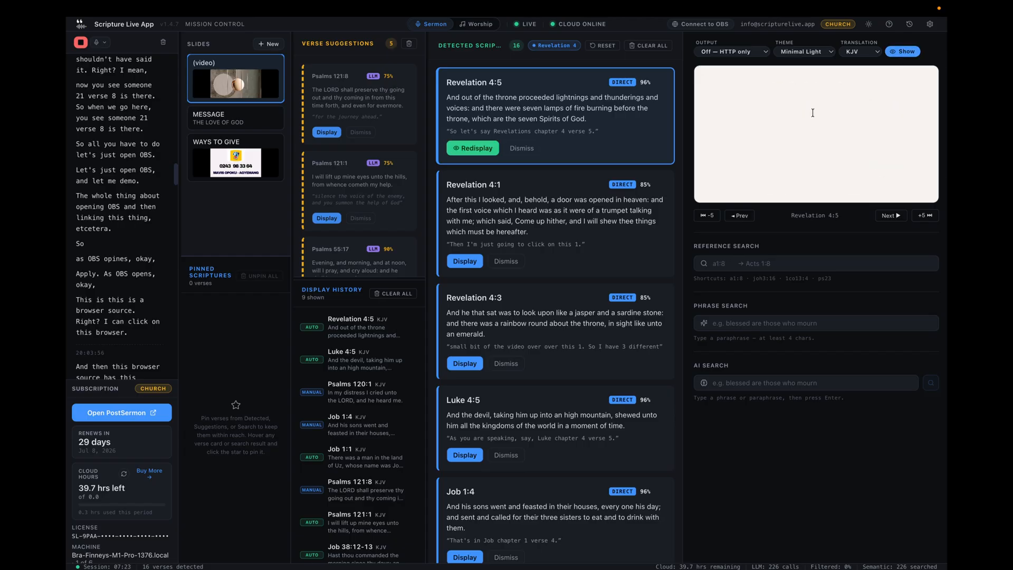
left_click(905, 51)
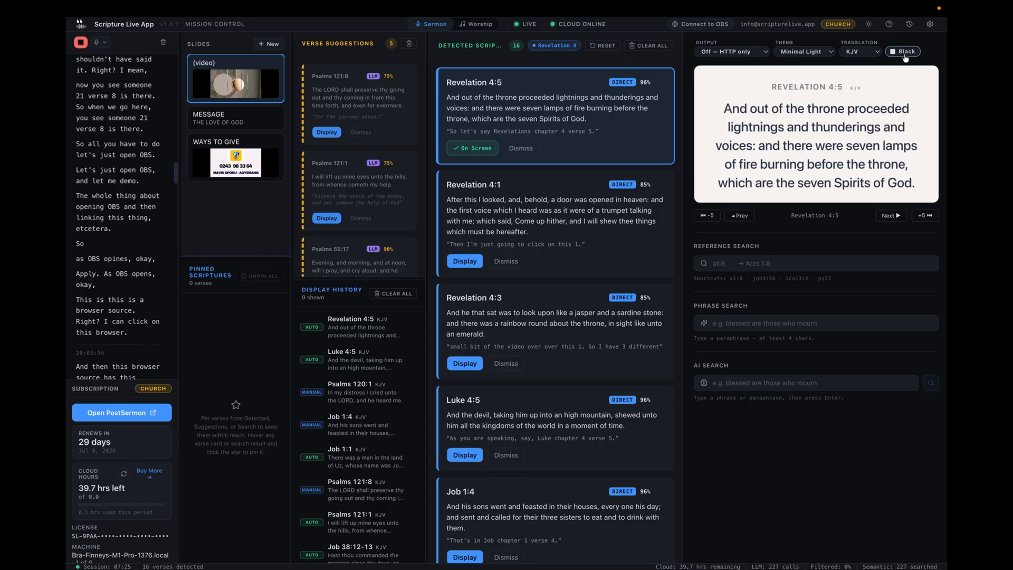
Switch to OBS and compare how the verse looks in the SCRIP L3, Scripture 2 and SCRIP SIDE scenes.
key("ctrl+Left")
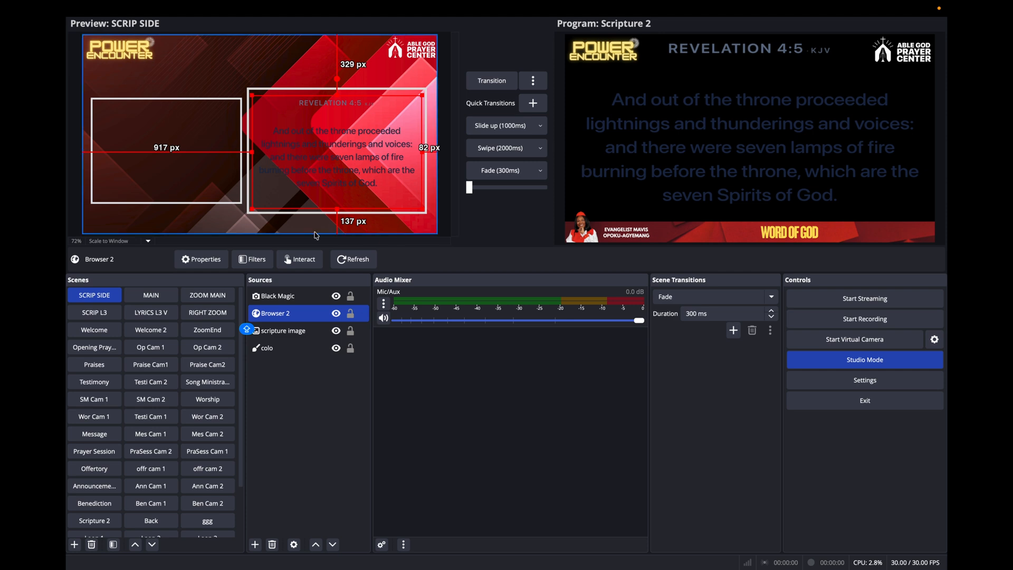
left_click(102, 311)
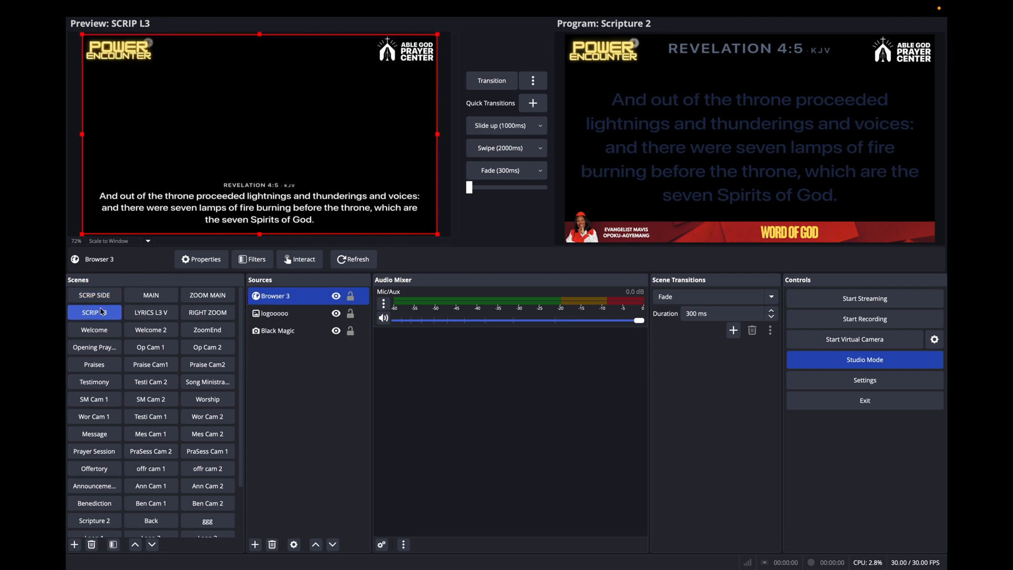
scroll(94, 469, "down", 2)
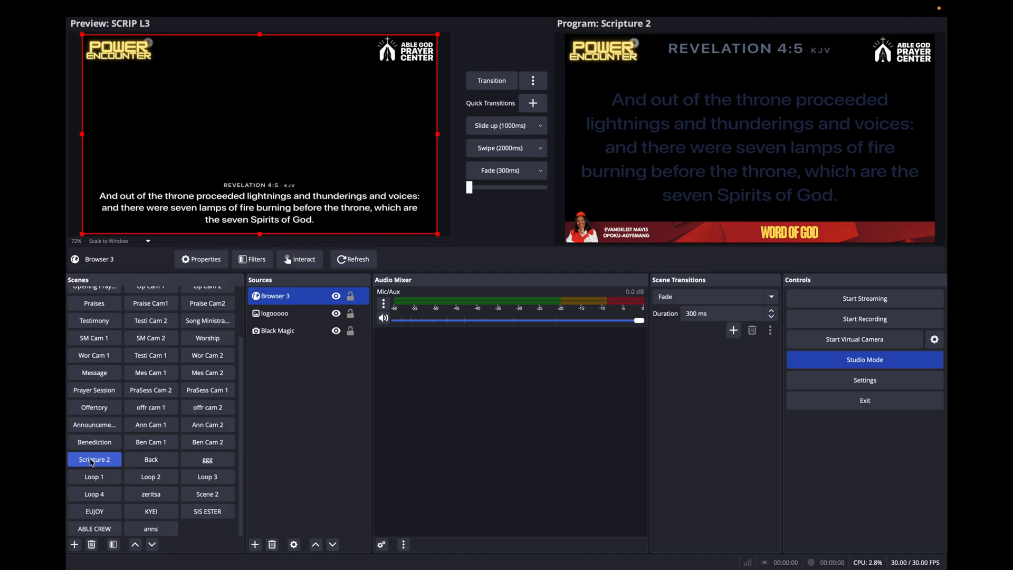
left_click(92, 460)
scroll(94, 380, "up", 2)
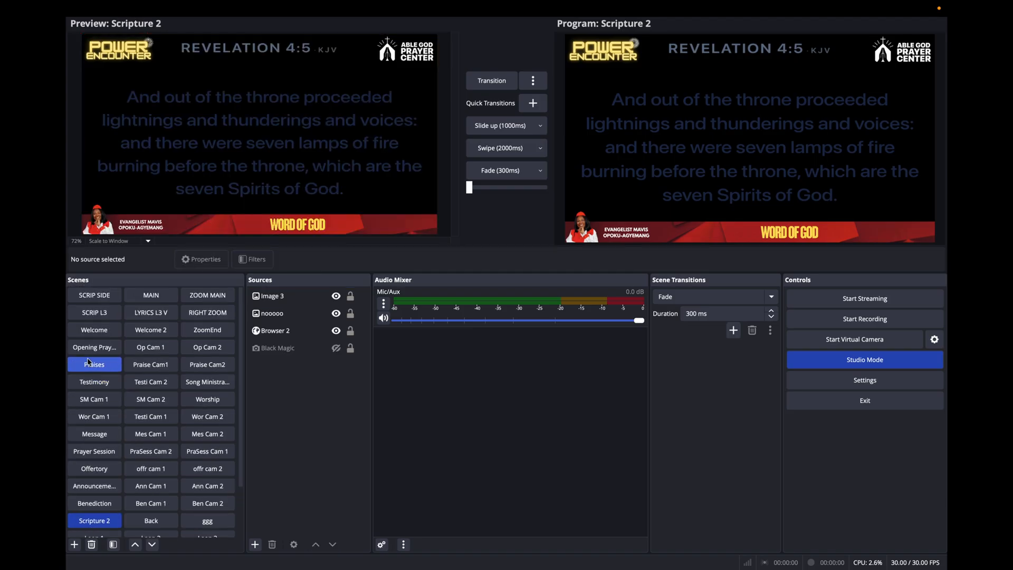
left_click(99, 296)
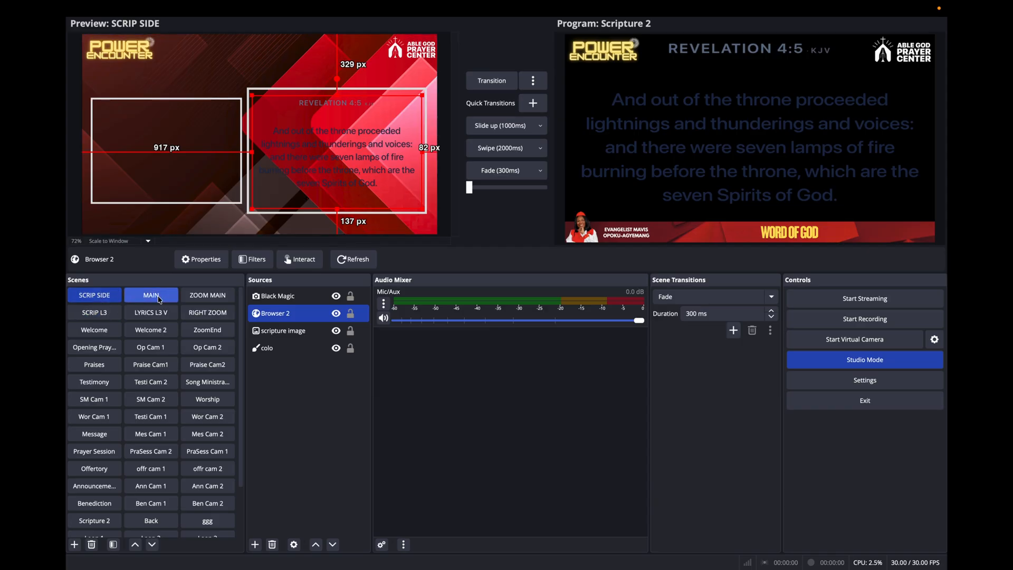
left_click(96, 314)
scroll(92, 391, "down", 2)
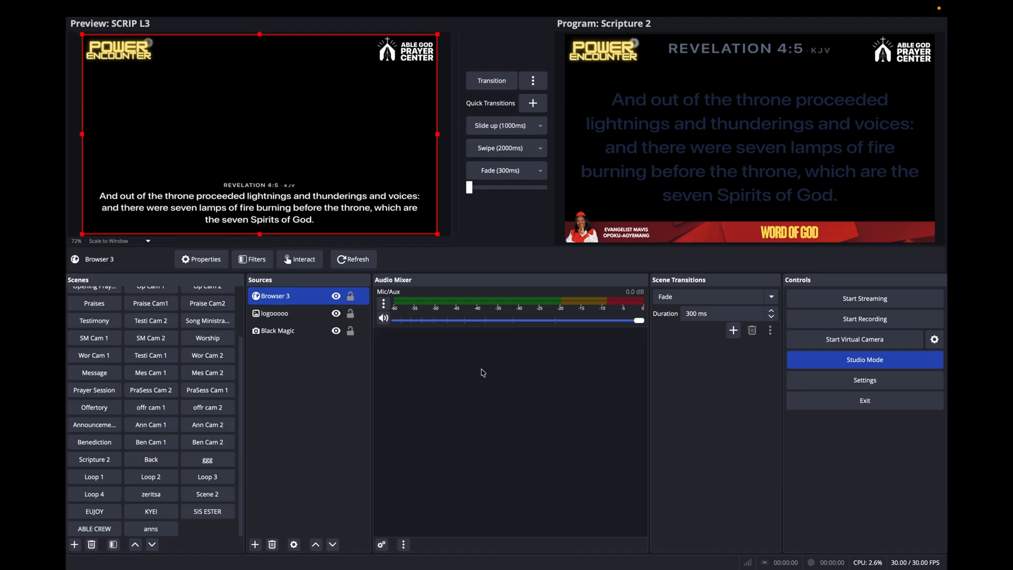
Check the URL in the properties of Browser 3 in the SCRIP L3 scene and close them.
key("super+Tab")
key("super+Tab")
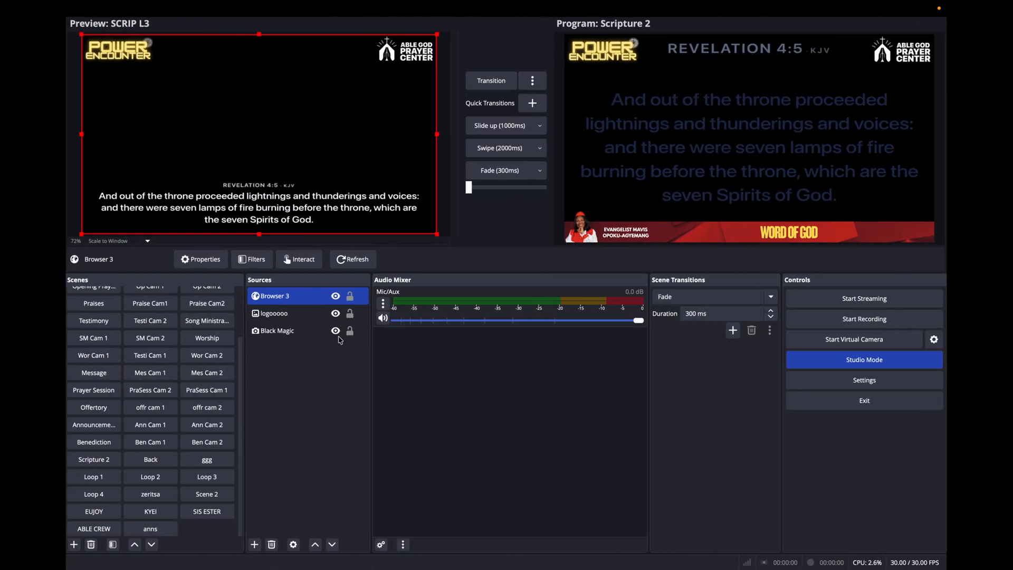
right_click(298, 302)
left_click(338, 366)
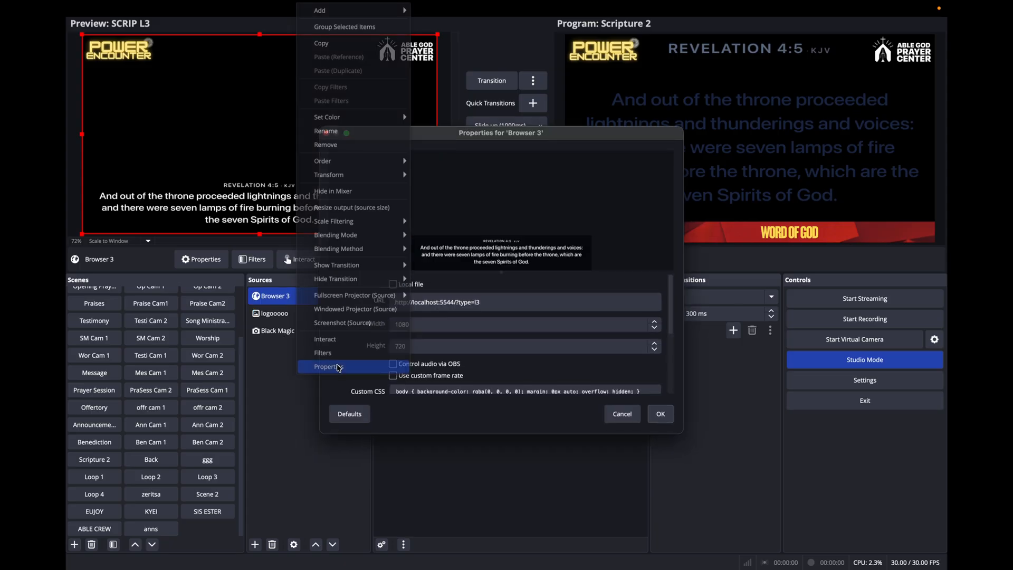
key("Caps_Lock")
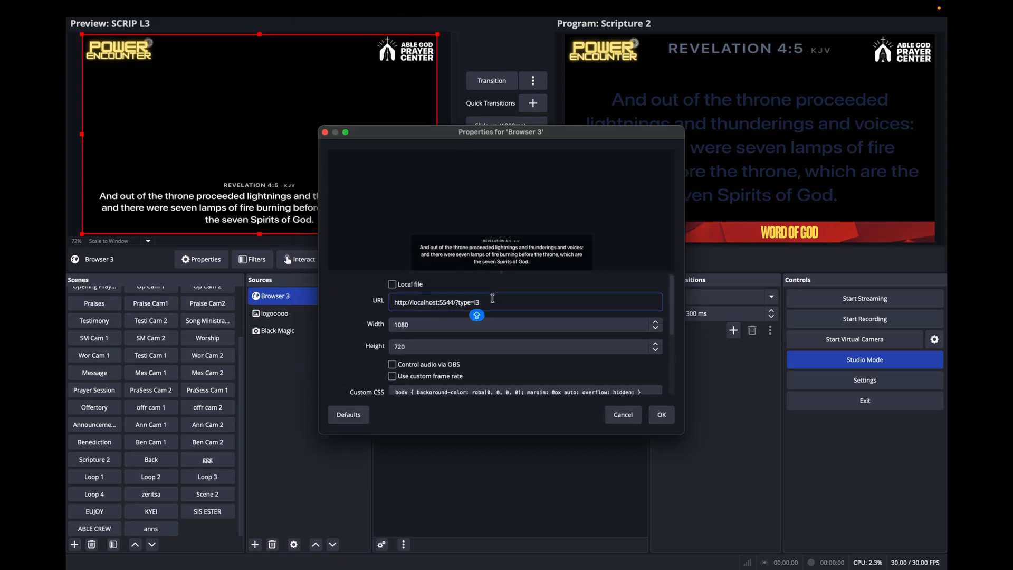
left_click(325, 132)
scroll(95, 312, "up", 3)
left_click(94, 295)
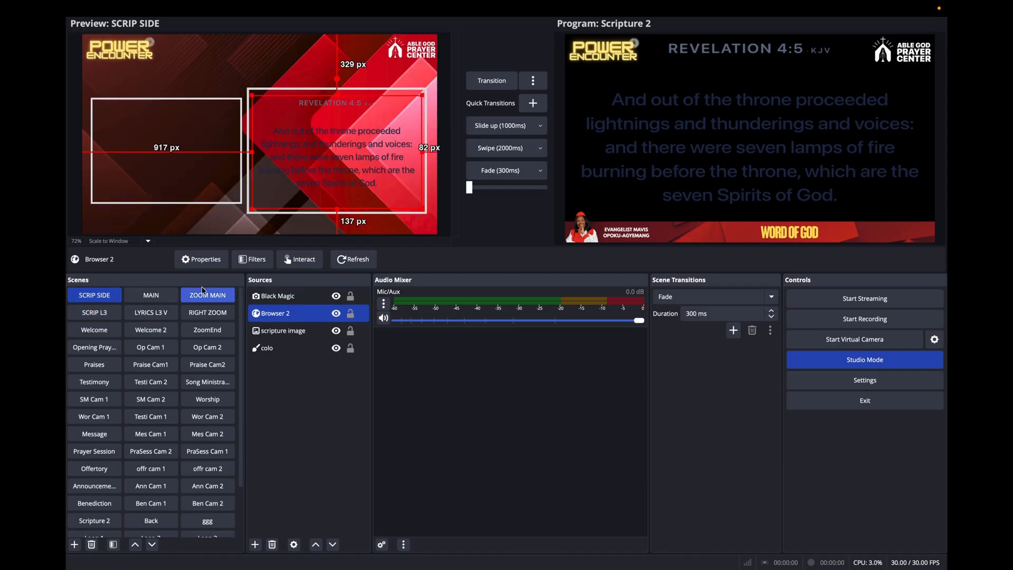
right_click(301, 314)
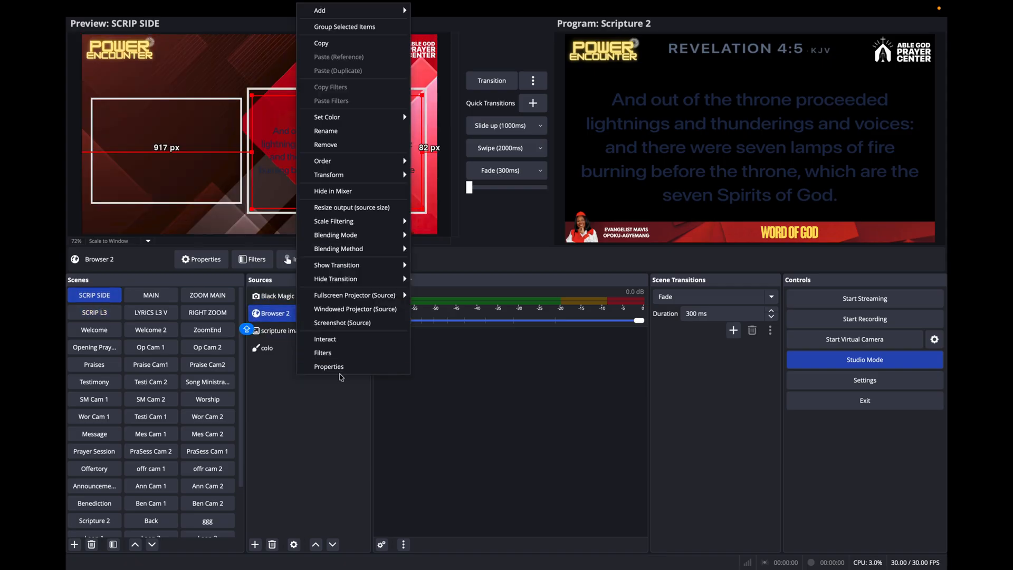
left_click(328, 366)
left_click(521, 302)
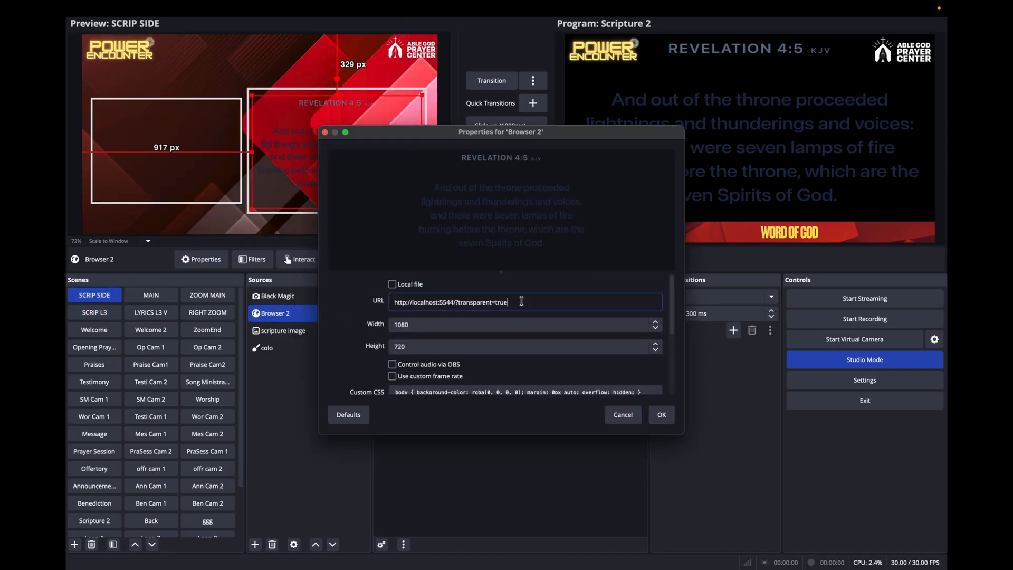
key("BackSpace")
key("BackSpace")
key("BackSpace")
key("BackSpace")
key("BackSpace")
key("BackSpace")
key("BackSpace")
key("BackSpace")
key("BackSpace")
key("BackSpace")
key("BackSpace")
key("BackSpace")
key("BackSpace")
key("Return")
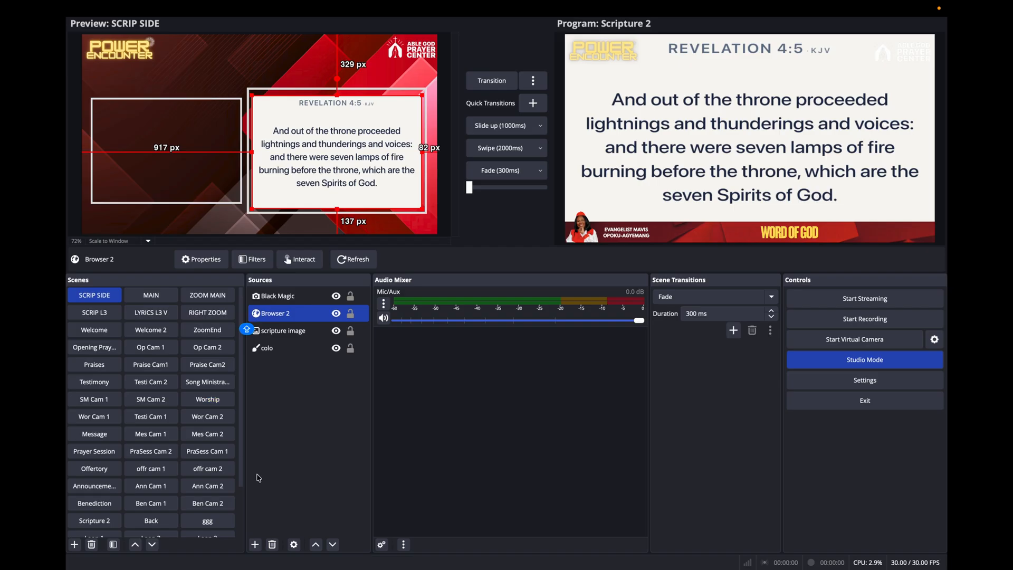
Switch to Scripture Live and reset the Revelation 4 chapter context of the detected scriptures.
key("ctrl+Right")
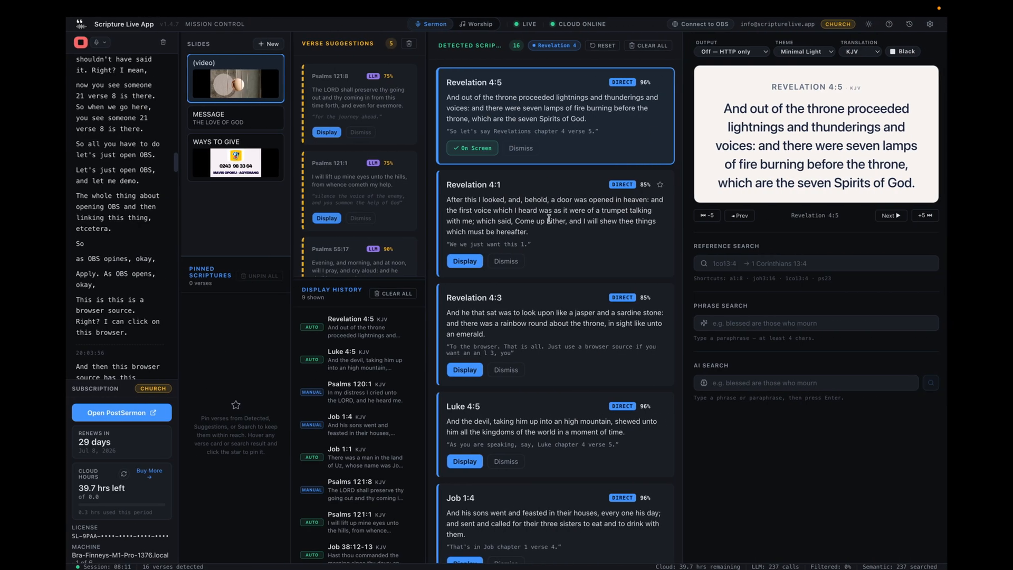
left_click(604, 45)
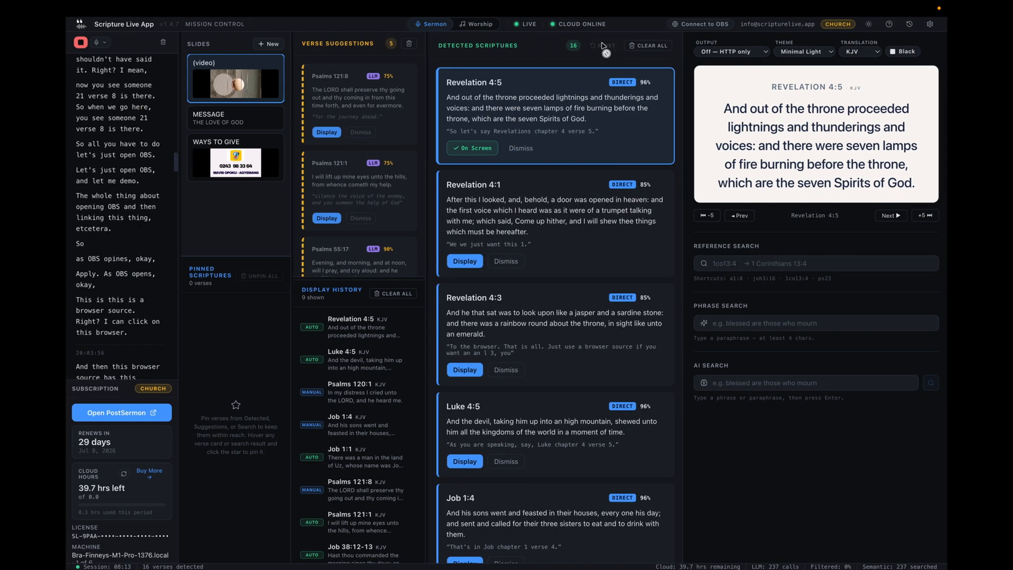
key("ctrl+Left")
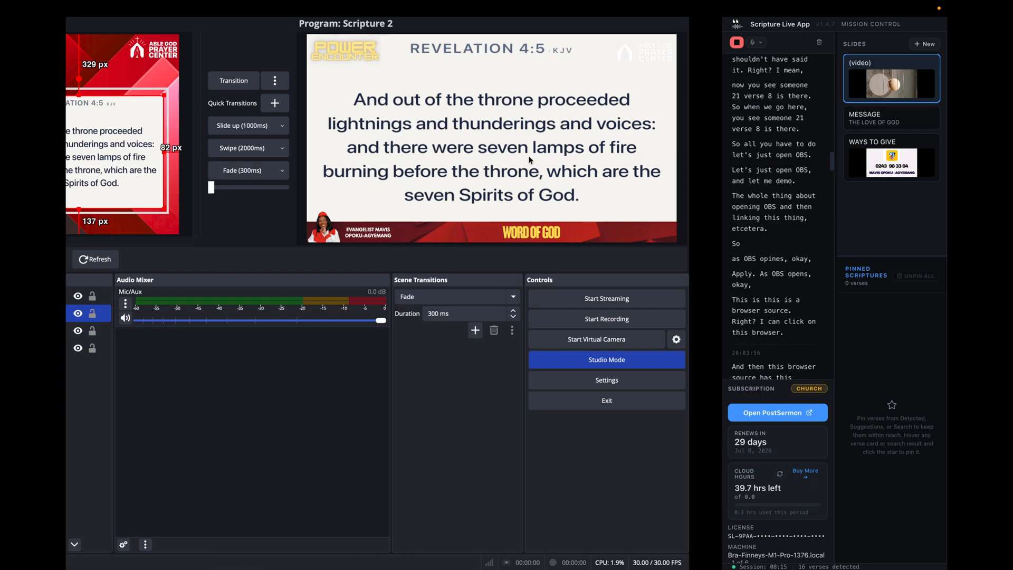
key("ctrl+Right")
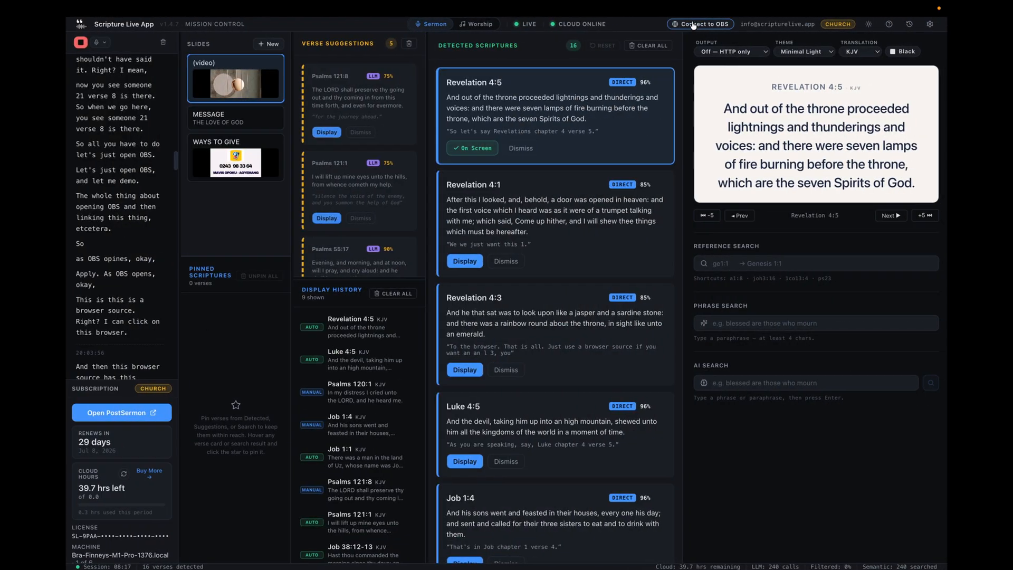
Copy the Main feed's other-devices URL from Scripture Live's OBS/vMix connection options and switch to OBS.
left_click(702, 23)
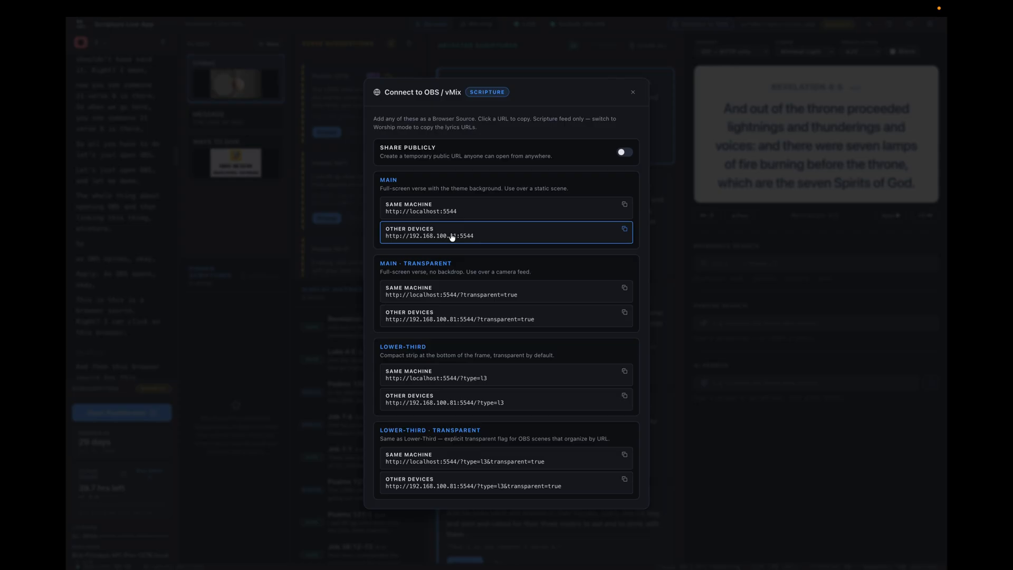
left_click(625, 230)
key("ctrl+Left")
left_click(350, 177)
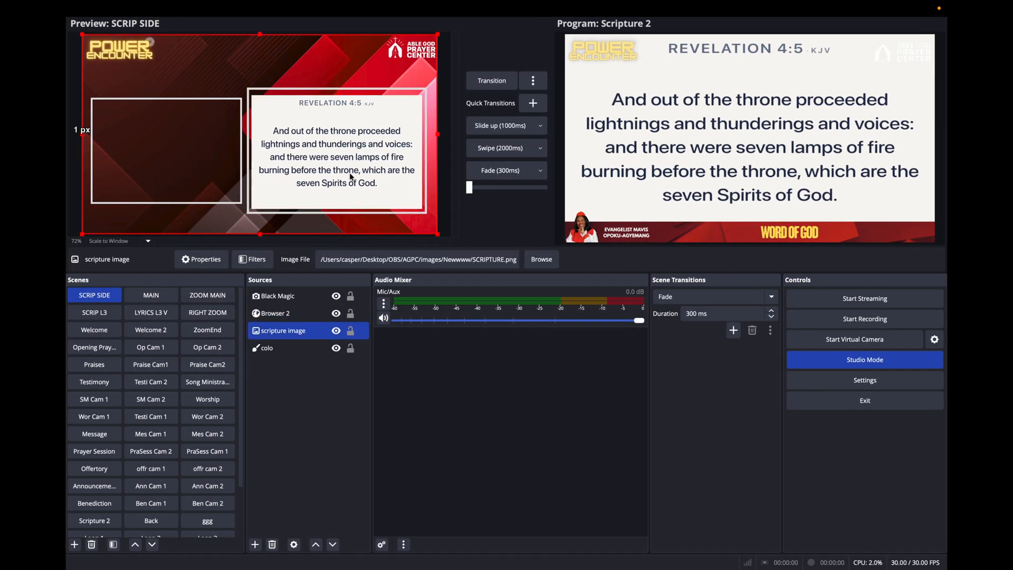
key("ctrl+Right")
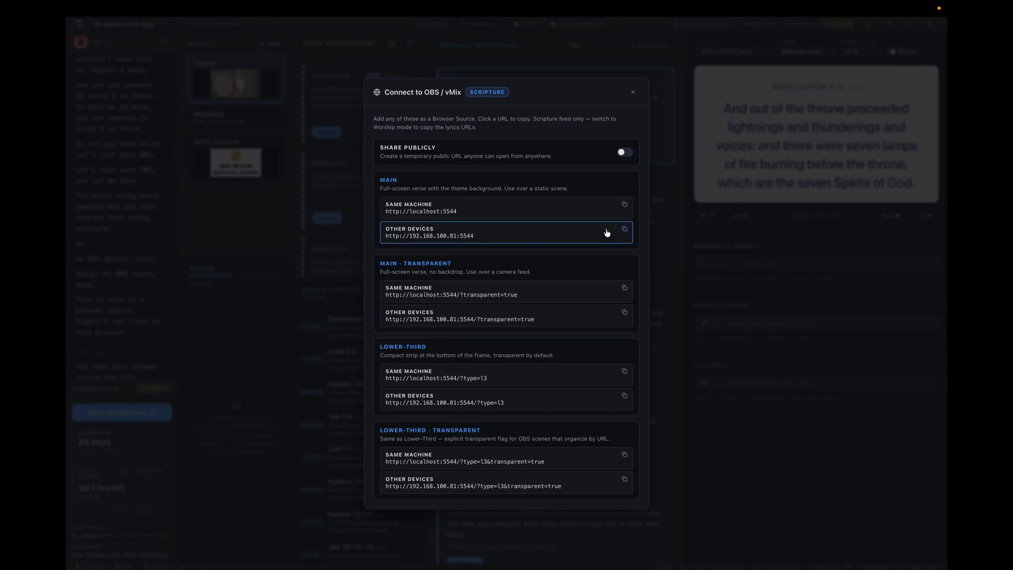
left_click(624, 229)
key("ctrl+Left")
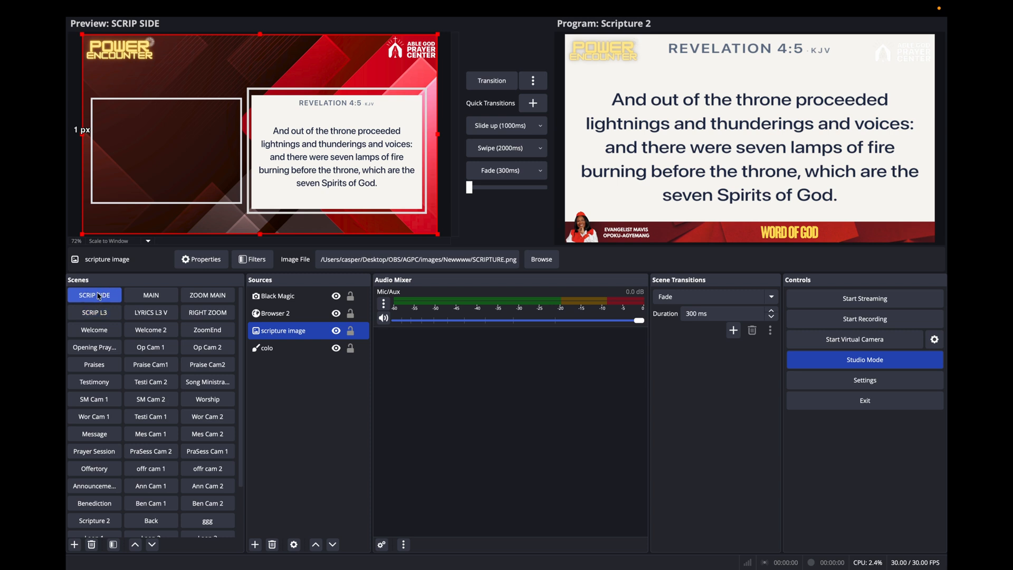
scroll(95, 385, "down", 3)
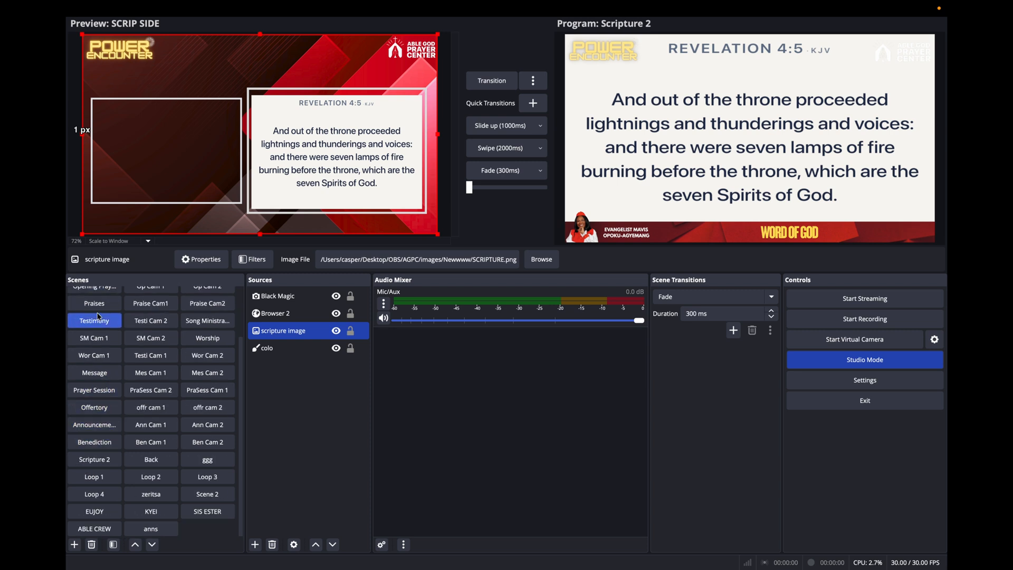
scroll(97, 316, "up", 3)
right_click(100, 295)
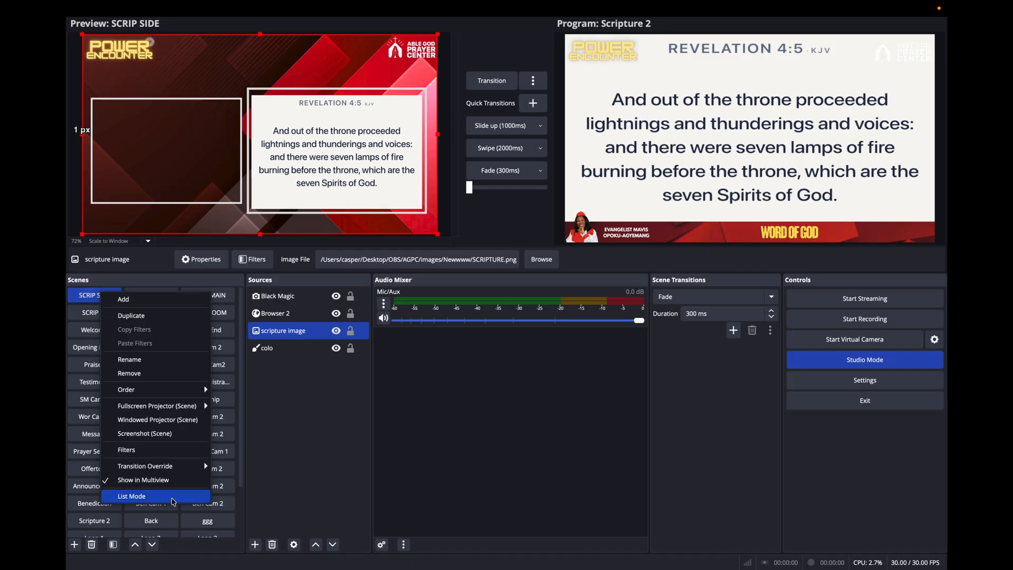
left_click(289, 367)
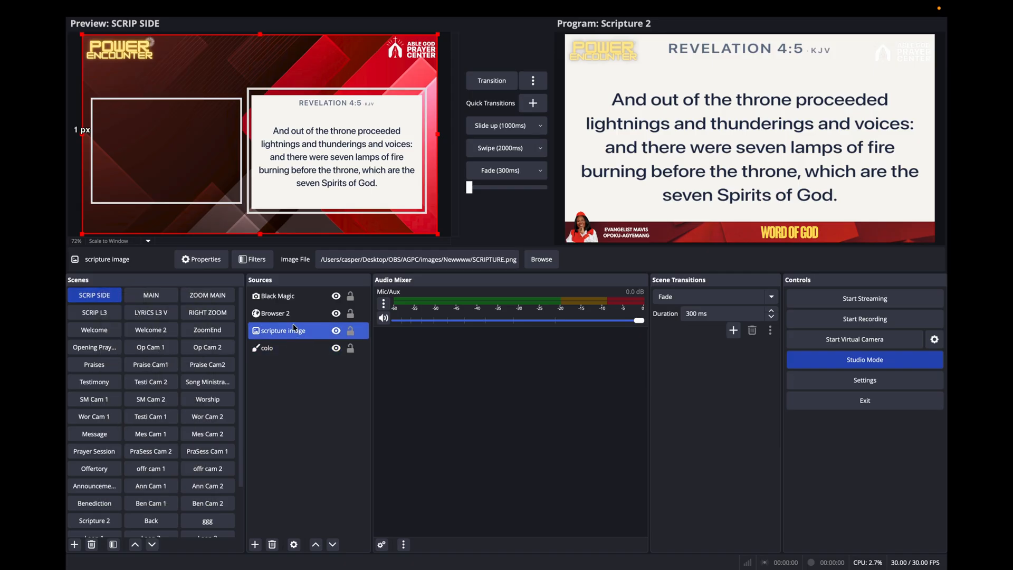
left_click(291, 313)
right_click(291, 313)
left_click(317, 368)
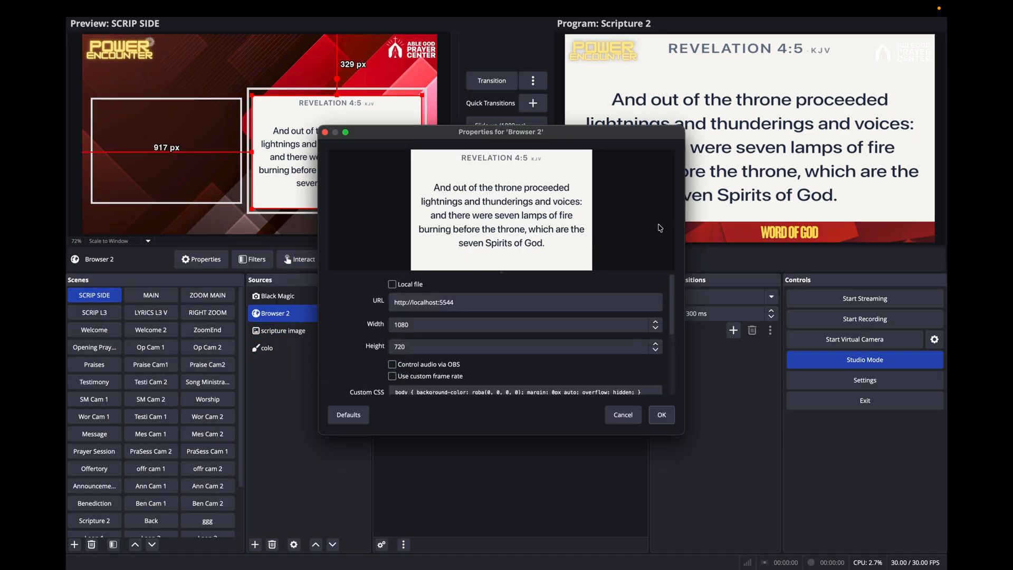
triple_click(491, 303)
key("super+v")
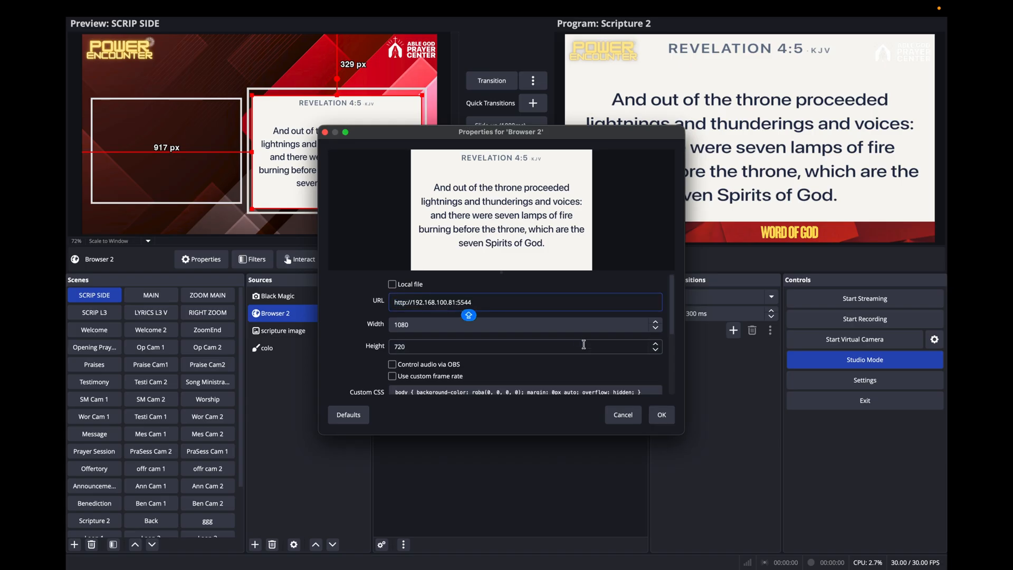
left_click(660, 416)
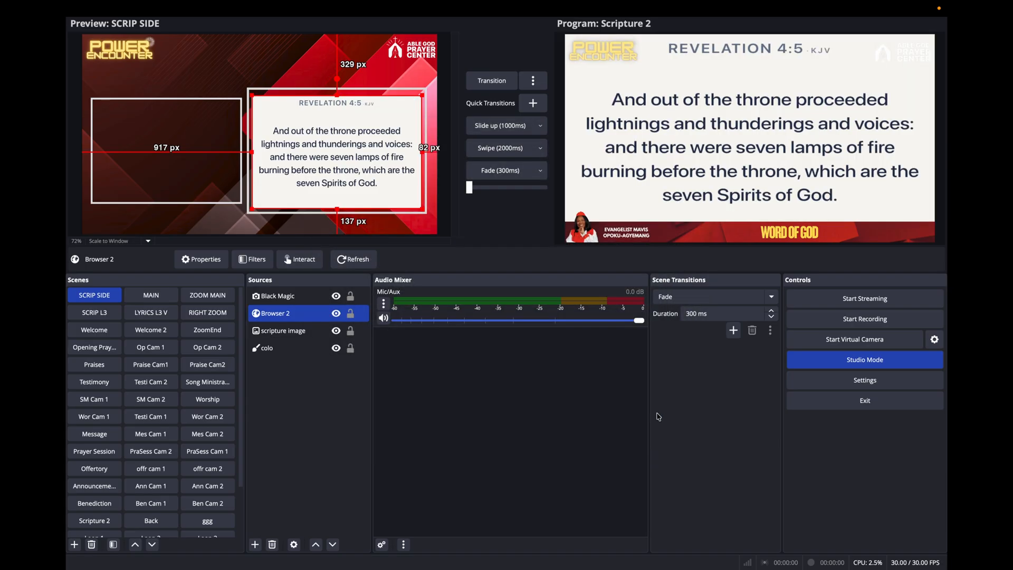
left_click(344, 264)
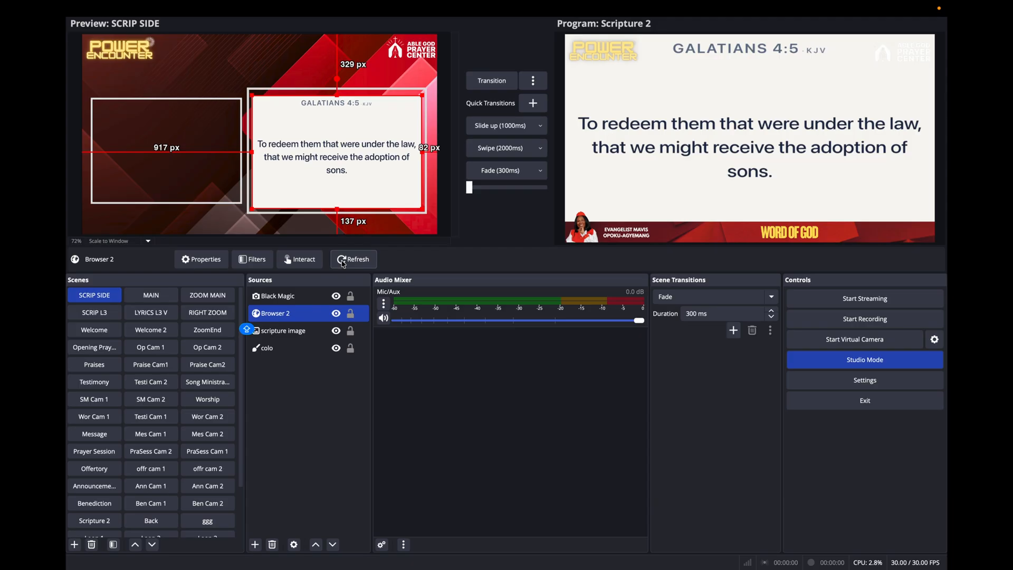
Close the OBS/vMix connection options in Scripture Live and compare the displayed verse with the OBS output.
key("ctrl+Right")
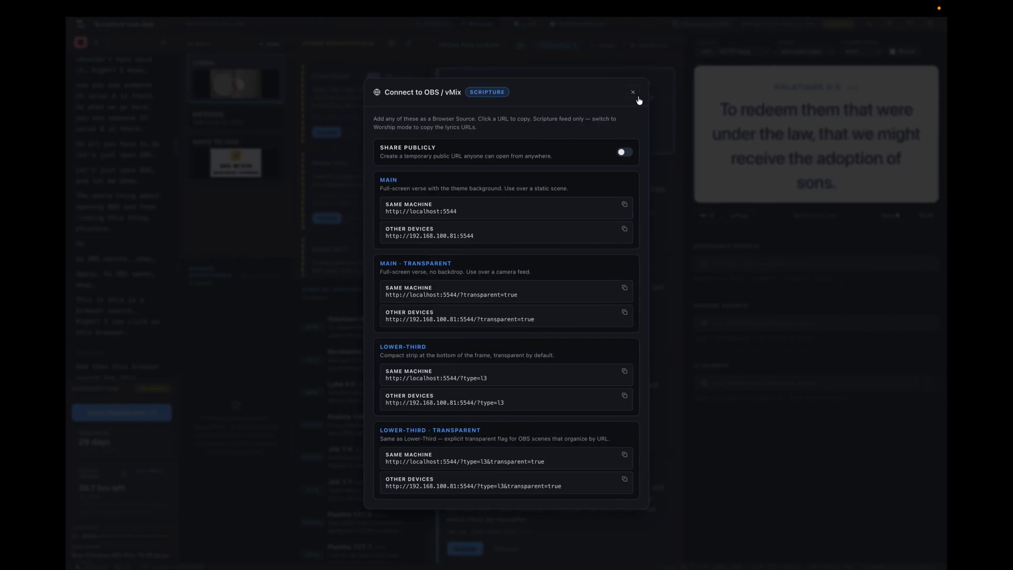
left_click(635, 94)
key("ctrl+Left")
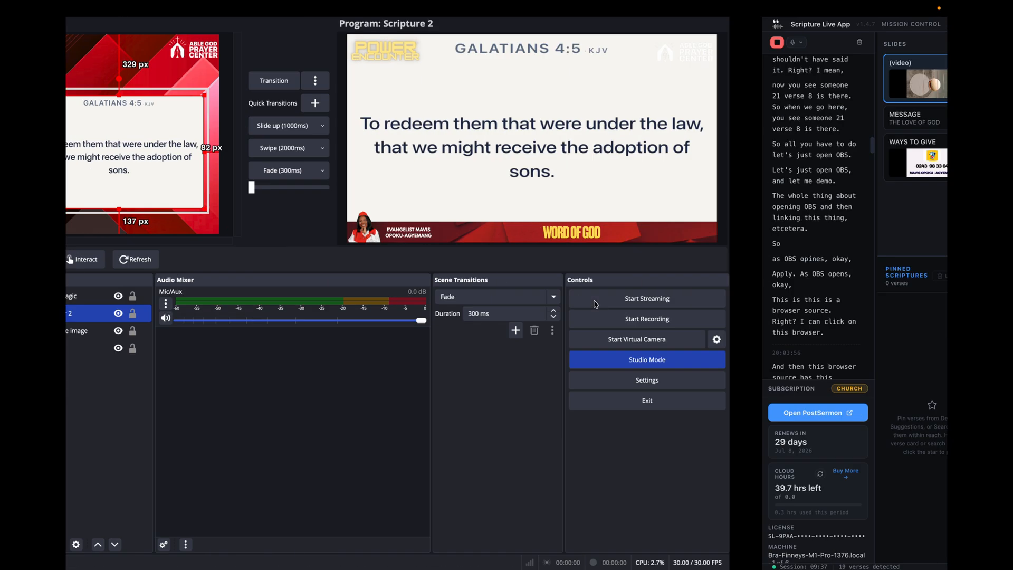
key("ctrl+Right")
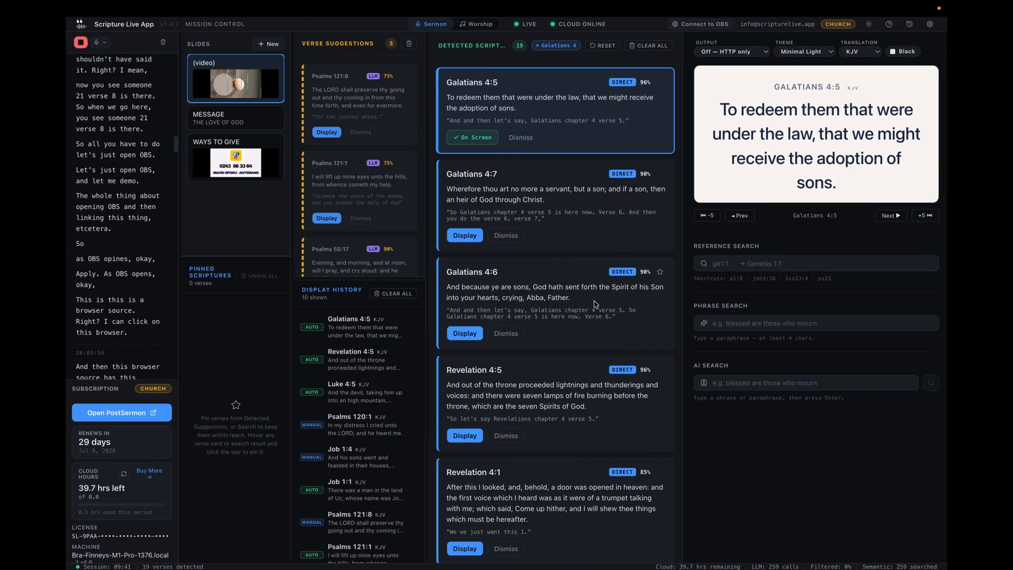
key("ctrl+Left")
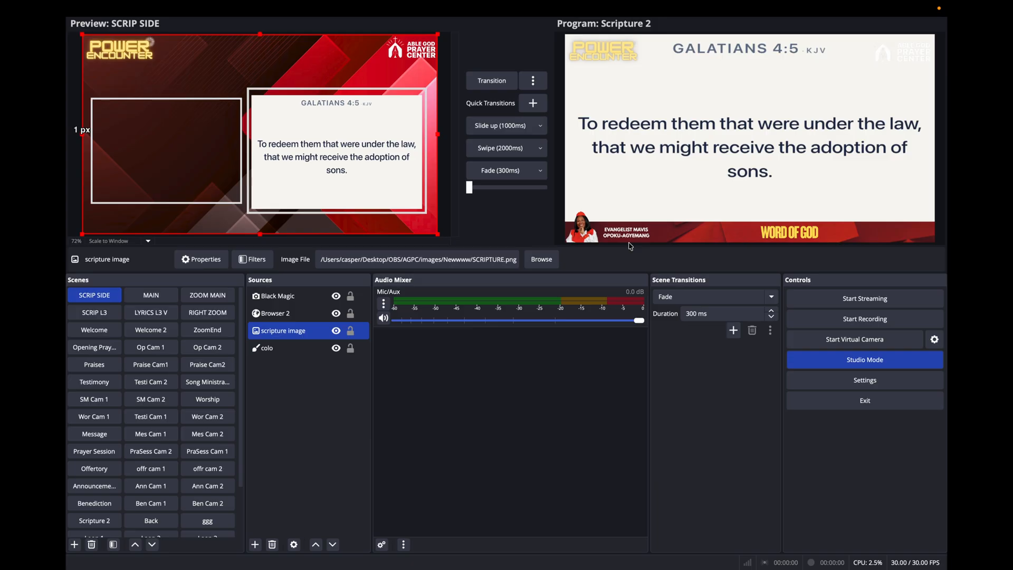
key("ctrl+Right")
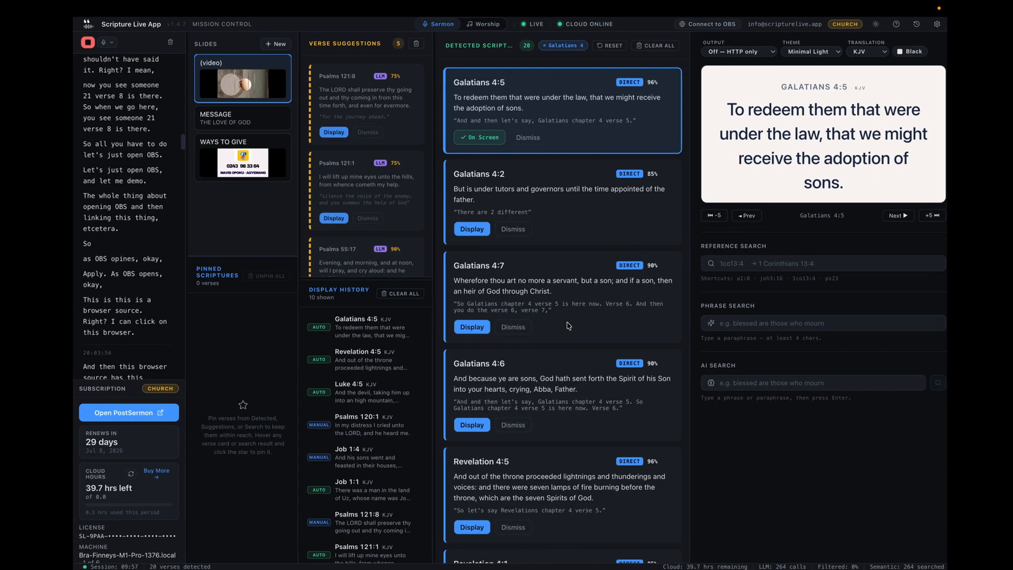
Turn on public sharing in Scripture Live's OBS/vMix connection options and copy the Main feed's public URL.
key("ctrl+Left")
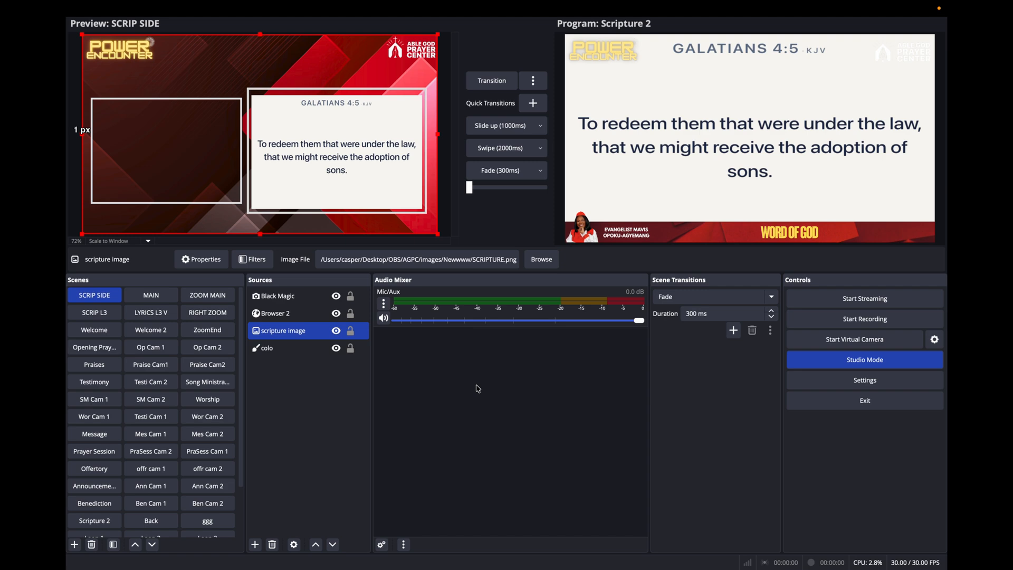
key("ctrl+Right")
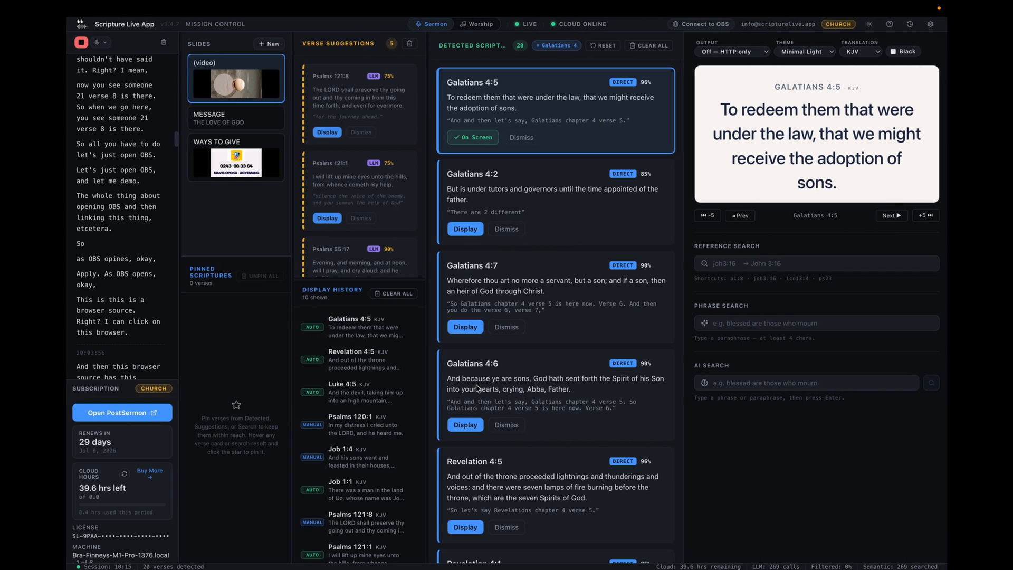
left_click(700, 26)
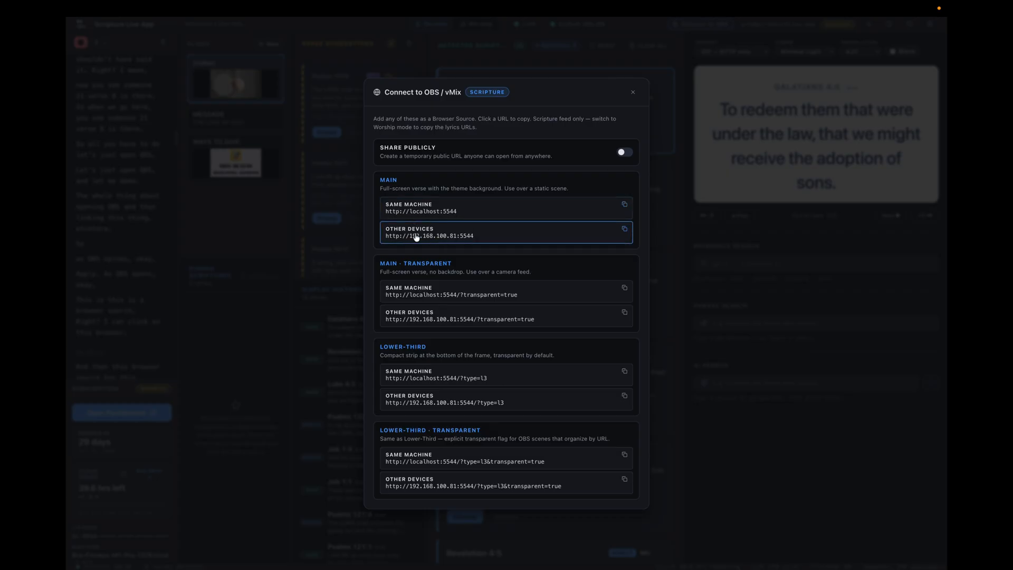
left_click(625, 153)
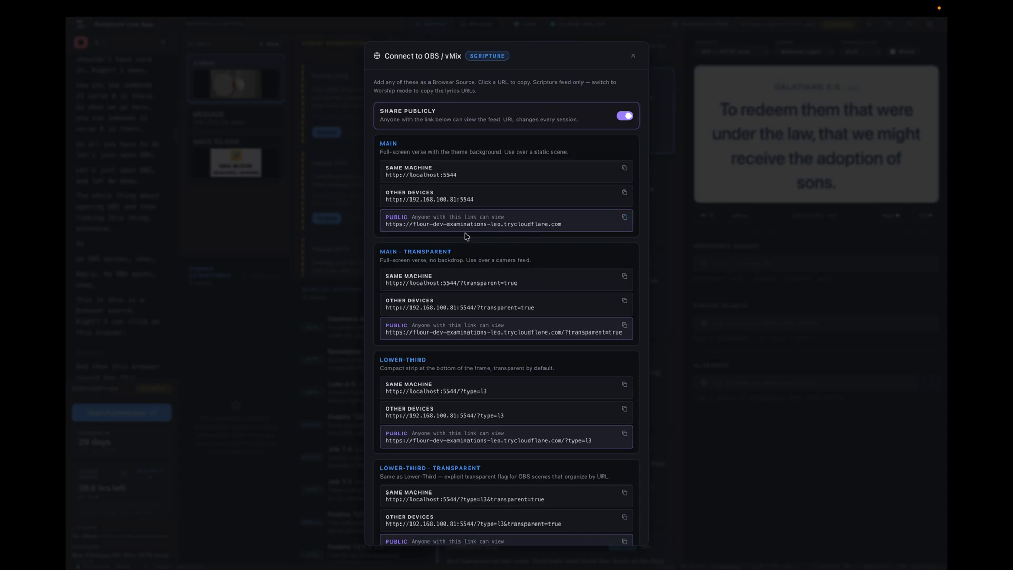
left_click(625, 218)
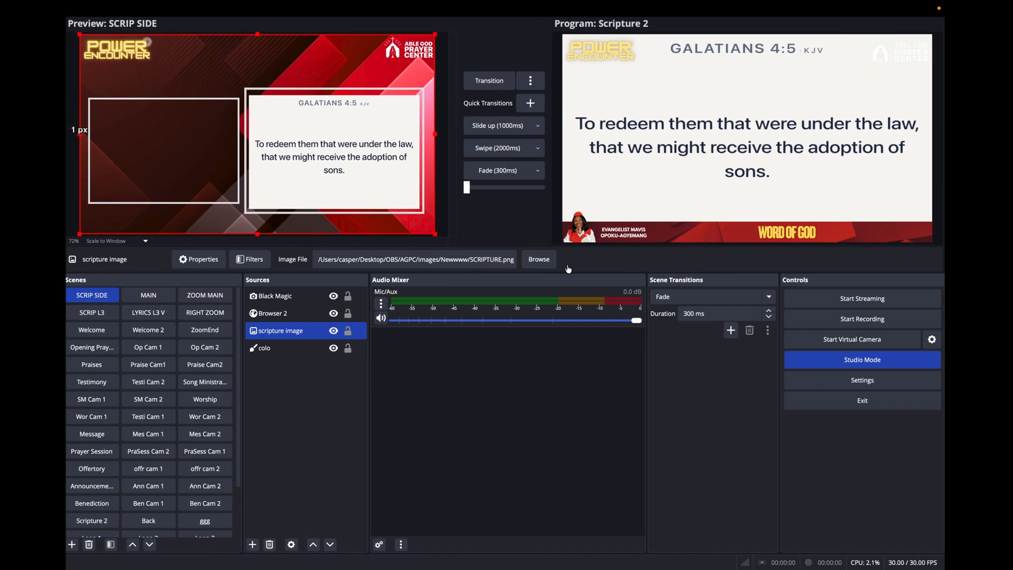
Switch to OBS, transition the SCRIP SIDE scene to the program output and preview the SCRIP L3 scene.
left_click(343, 139)
left_click(488, 84)
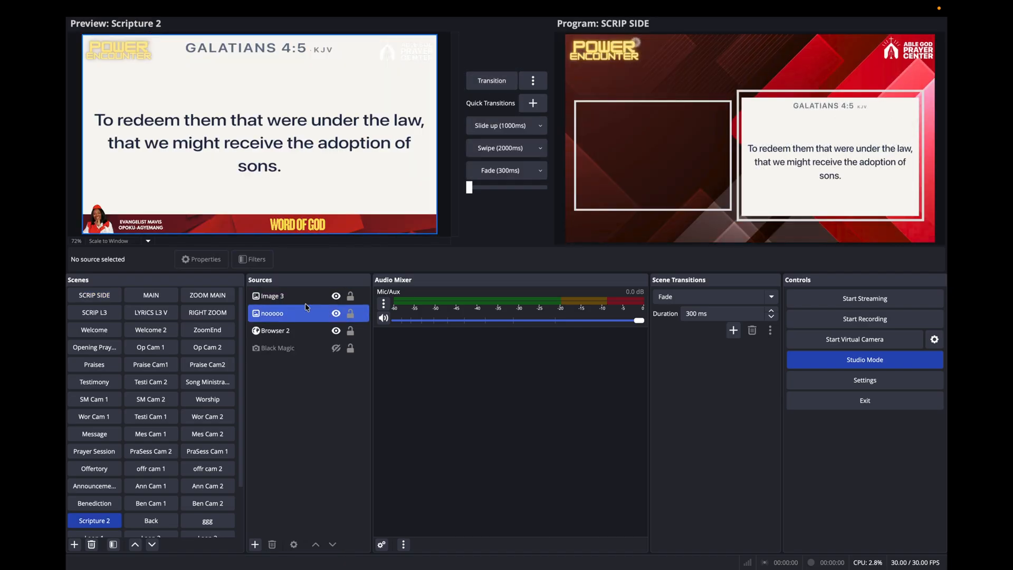
left_click(106, 315)
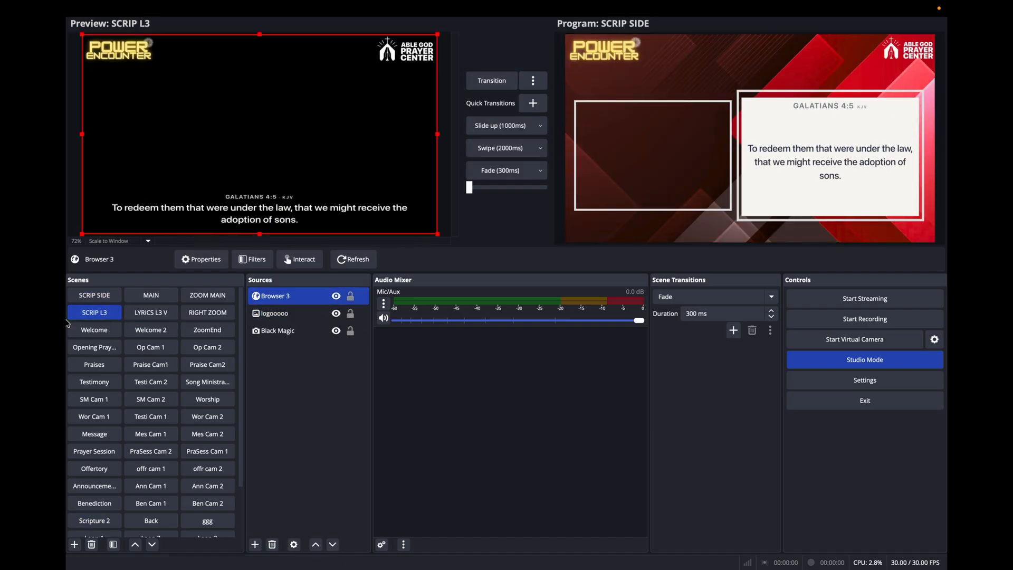
left_click(94, 295)
left_click(284, 317, "ctrl")
left_click(284, 317)
right_click(284, 317)
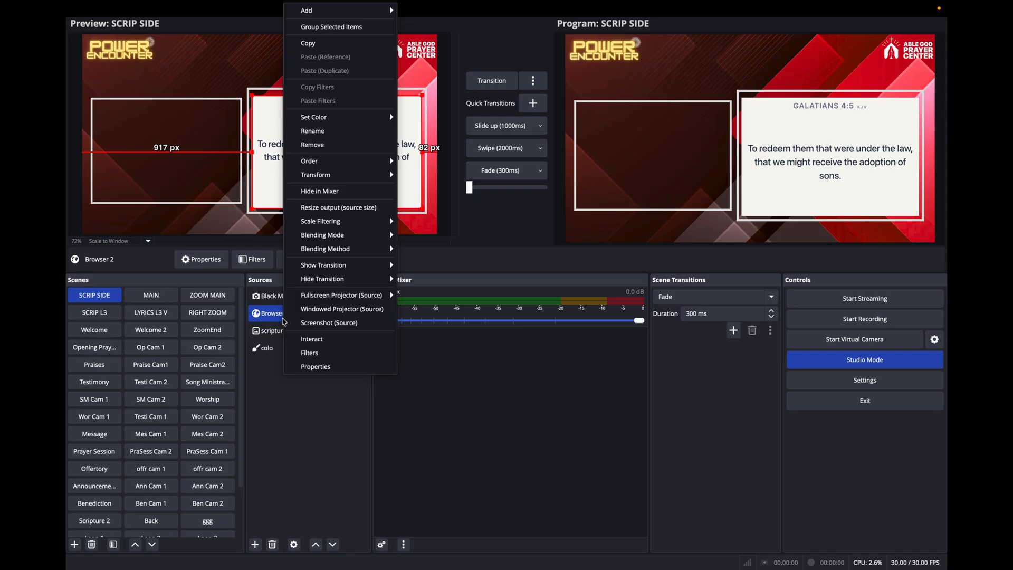
left_click(335, 366)
left_click(489, 302)
key("super+a")
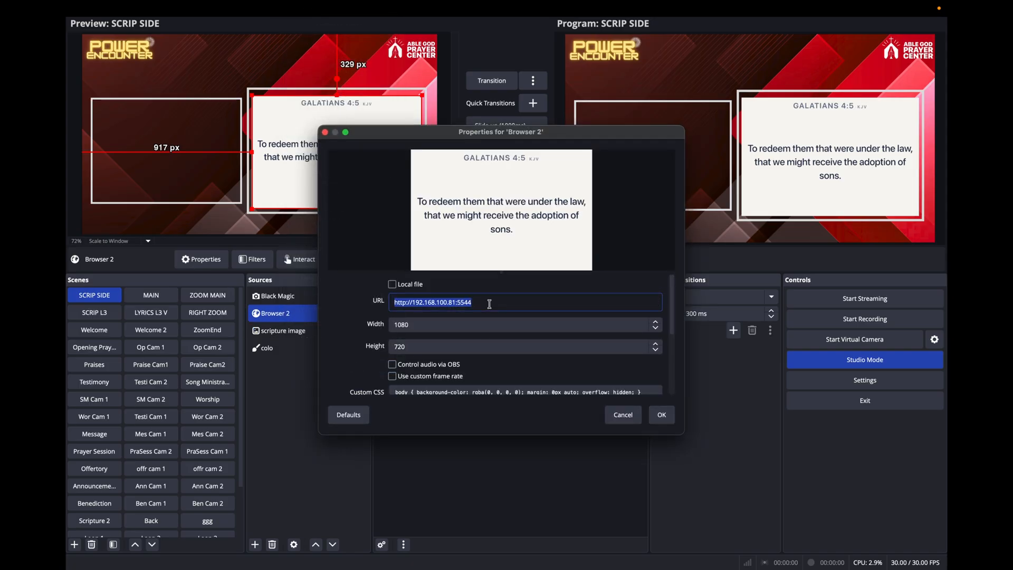
key("super+v")
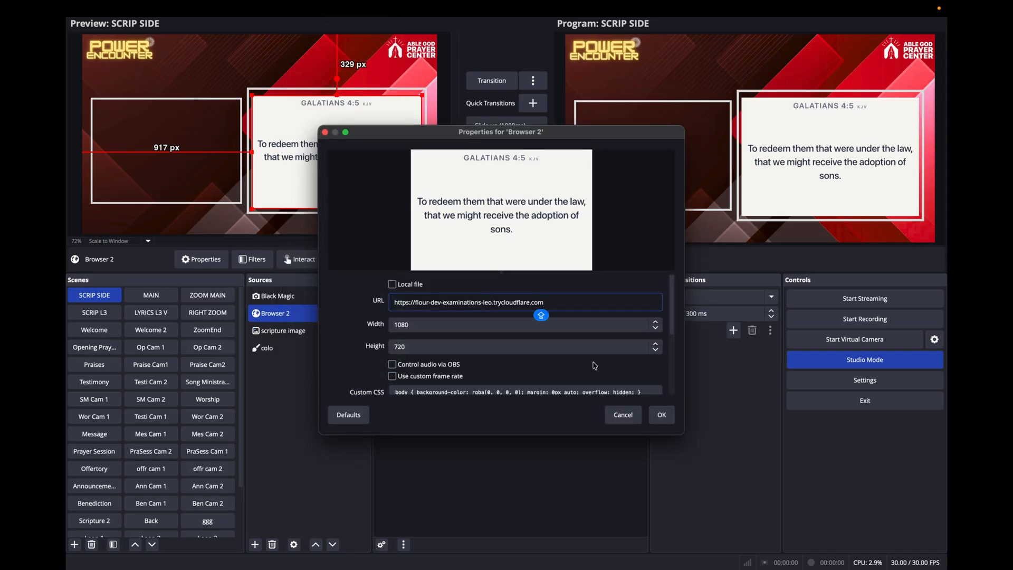
left_click(662, 415)
left_click(343, 260)
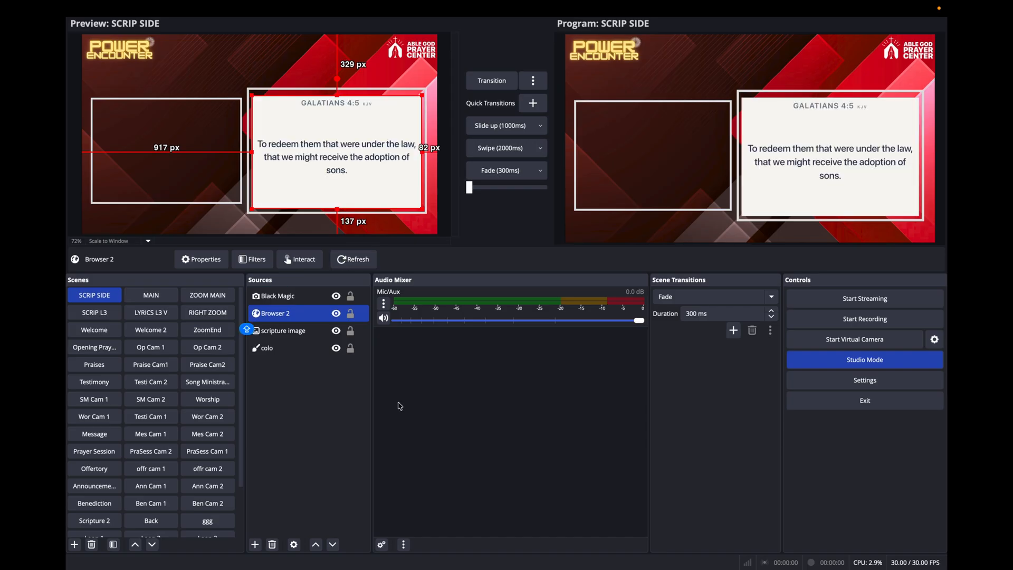
Close the connection options in Scripture Live, display the suggested verse Psalms 121:1 and check it in the OBS output.
key("super+Tab")
left_click(635, 58)
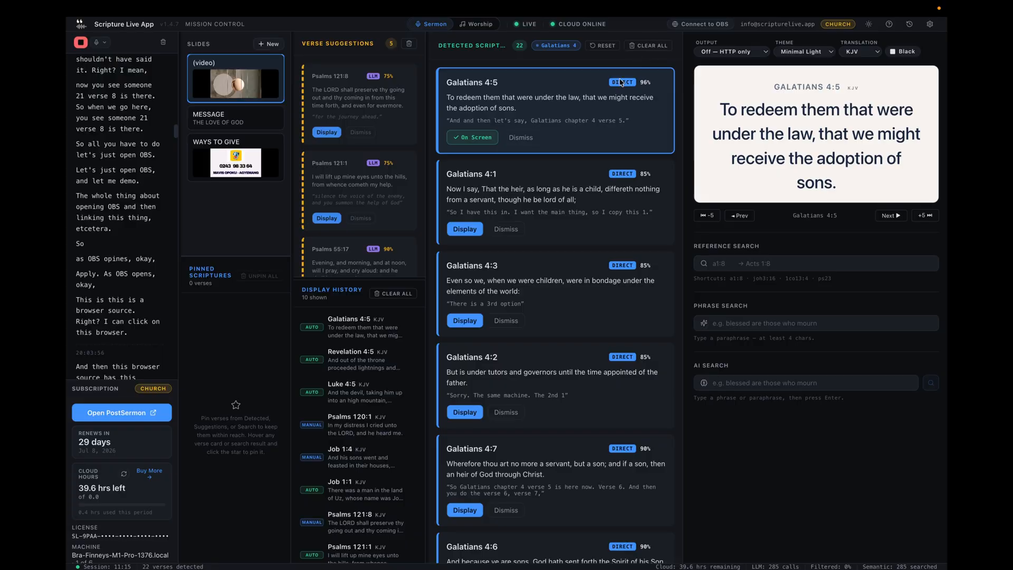
left_click(333, 218)
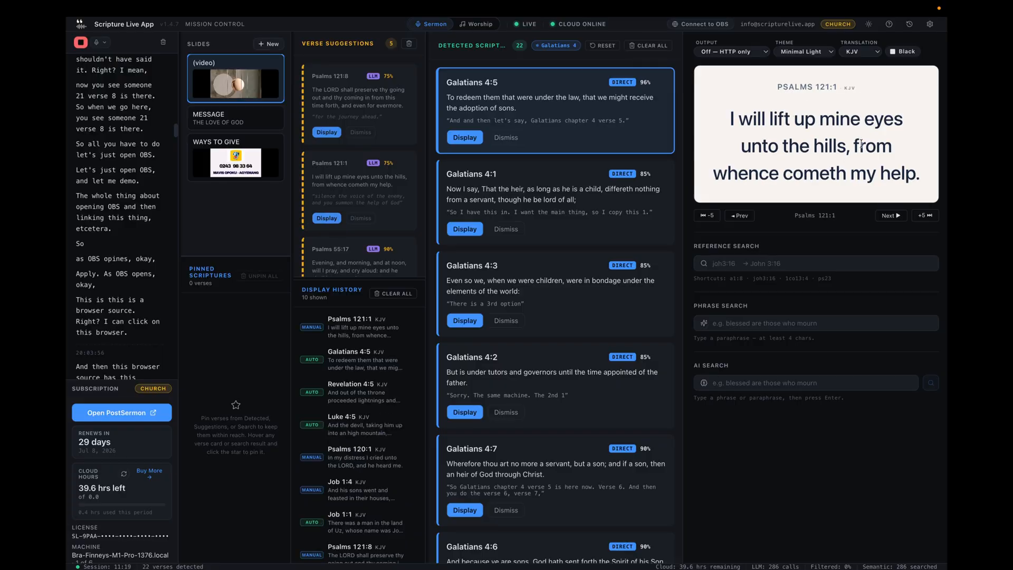
key("super+Tab")
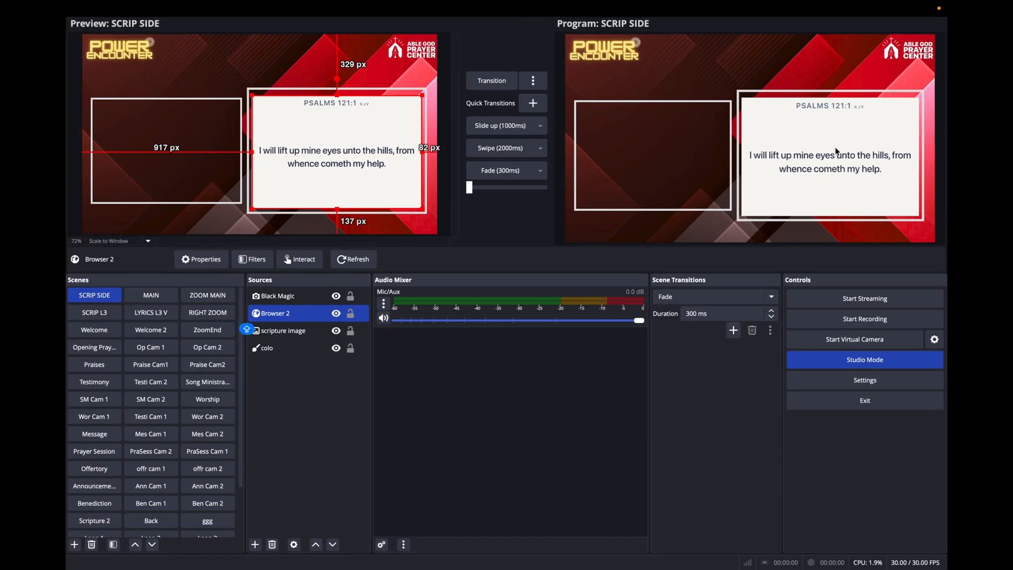
Reset the Galatians 4 chapter context in Scripture Live and review the feed URLs in the OBS/vMix connection options.
key("super+Tab")
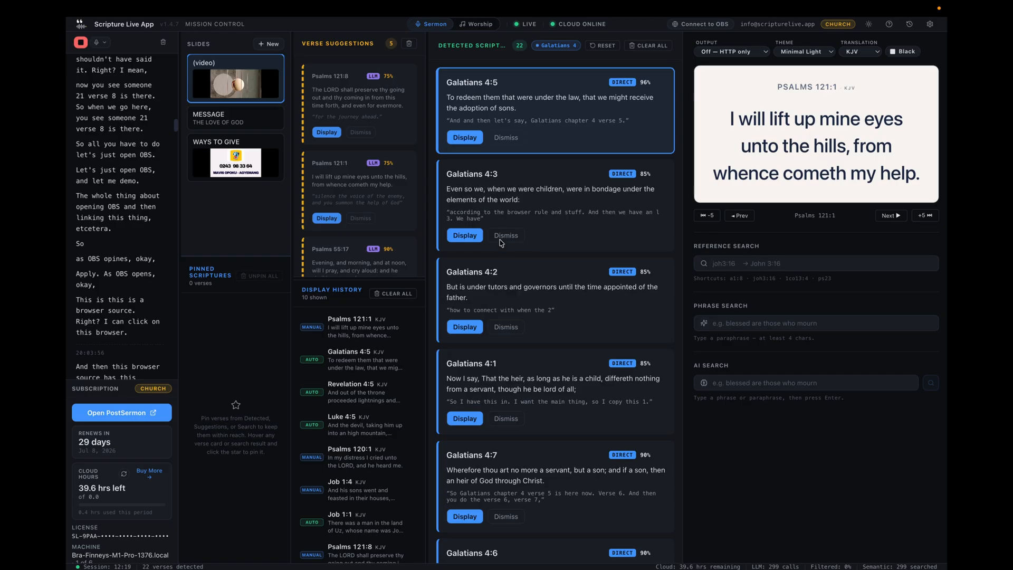
left_click(599, 46)
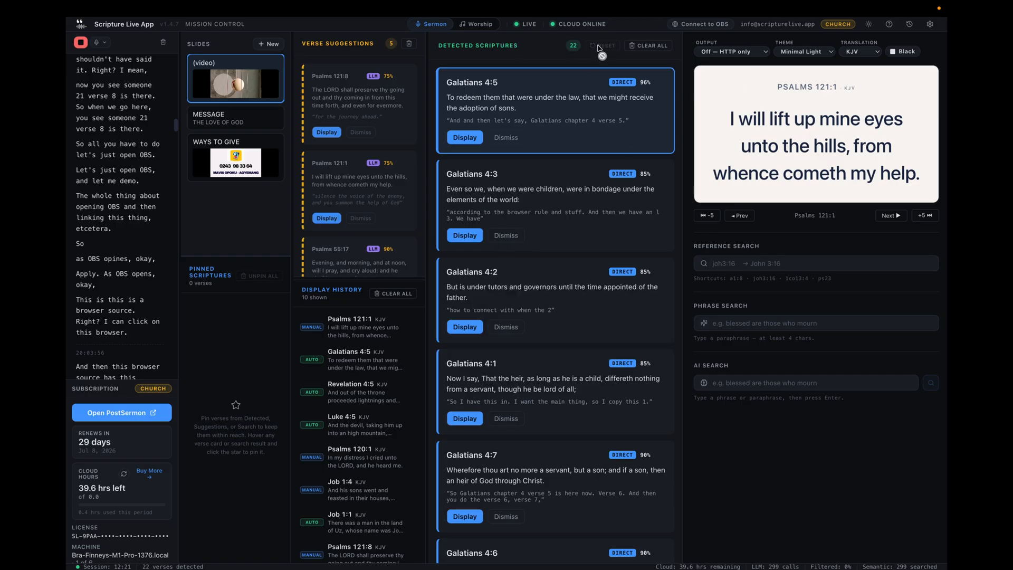
left_click(716, 27)
scroll(443, 227, "down", 1)
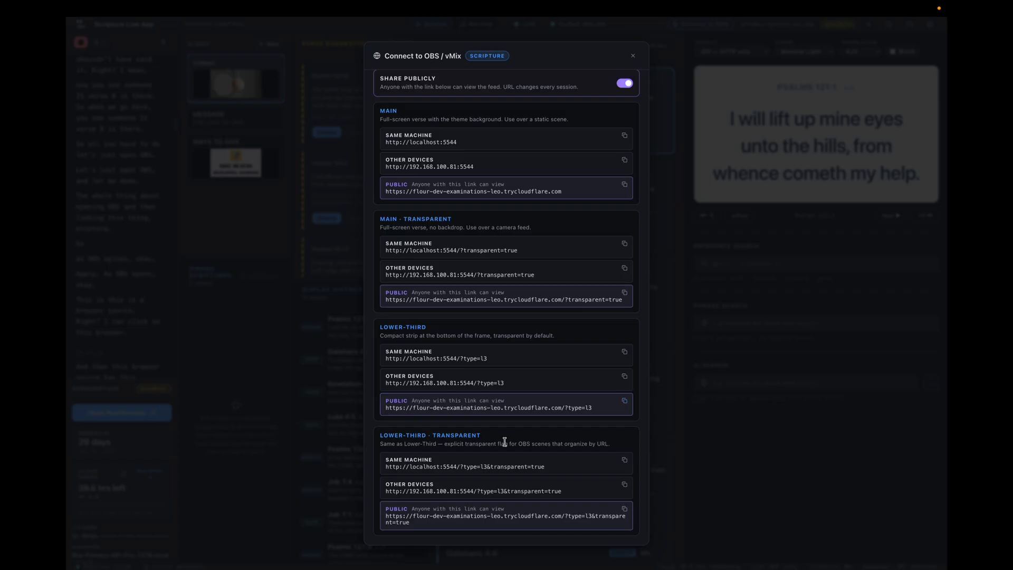
scroll(491, 369, "up", 1)
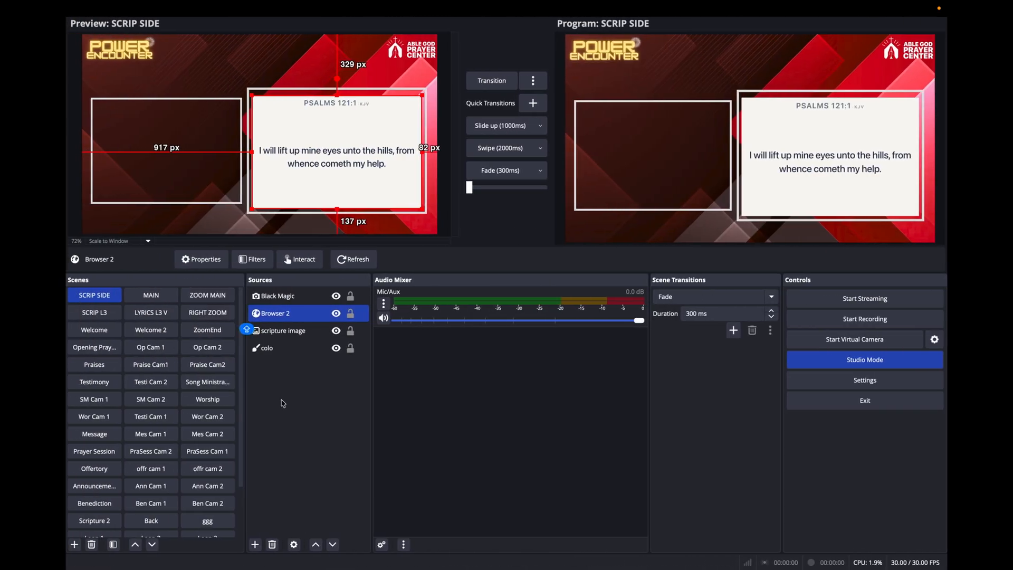
Preview the Scripture 2 and SCRIP L3 scenes in OBS to compare the full-screen and lower-third verse displays.
scroll(105, 422, "down", 5)
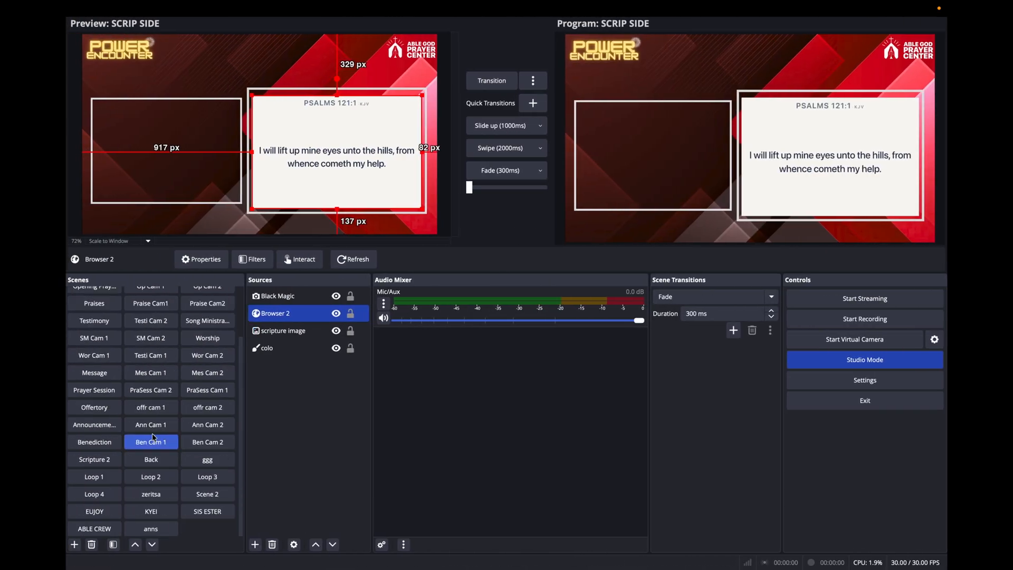
left_click(104, 461)
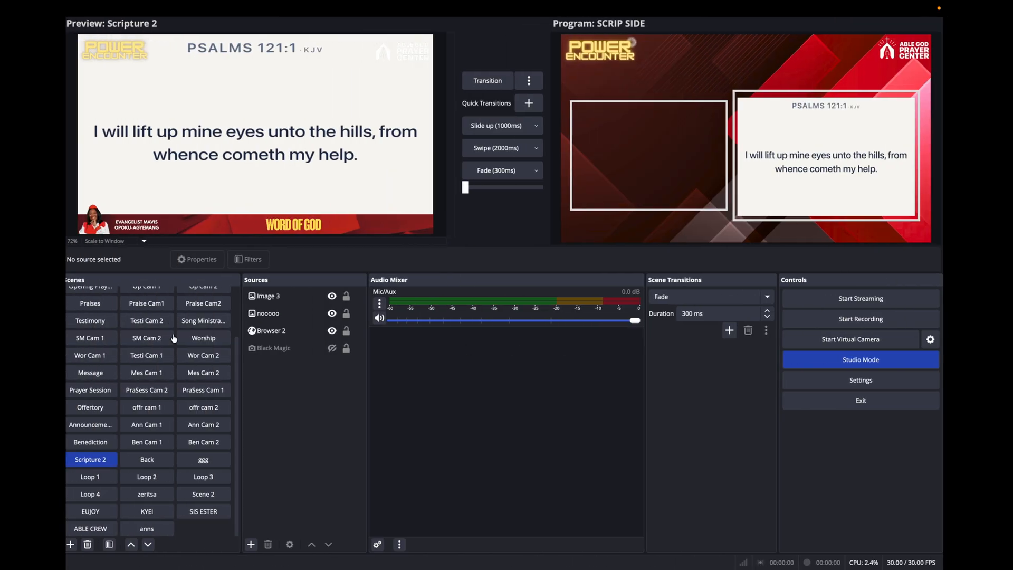
left_click(94, 315)
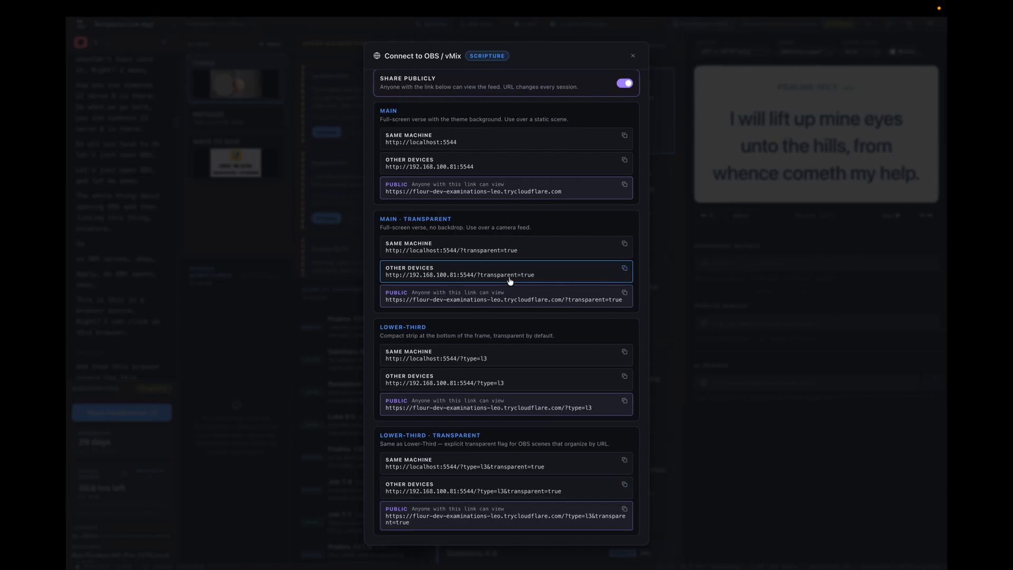
Return to Scripture Live, review the listed feed URLs and close the OBS/vMix connection options.
scroll(510, 281, "up", 2)
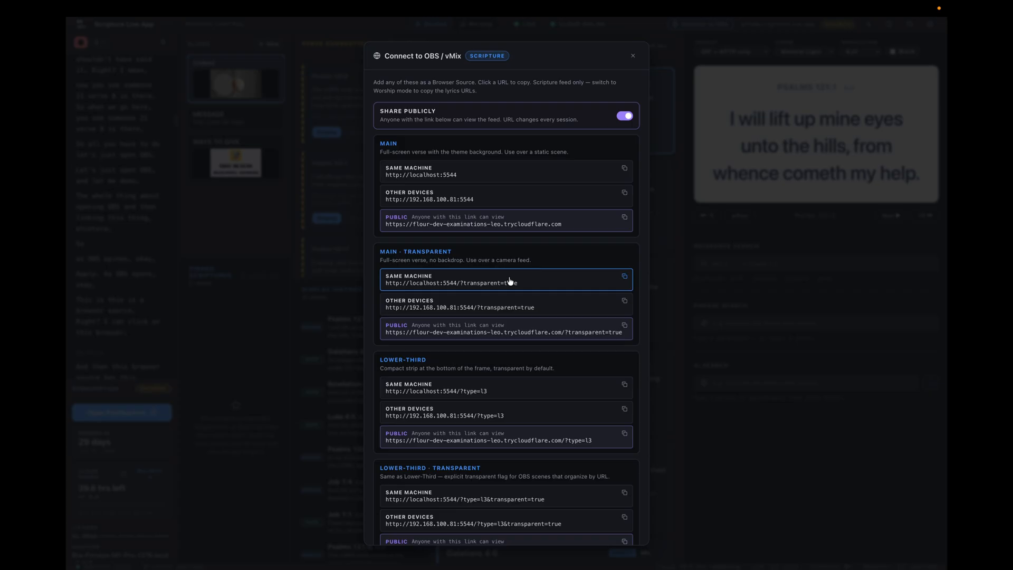
left_click(634, 57)
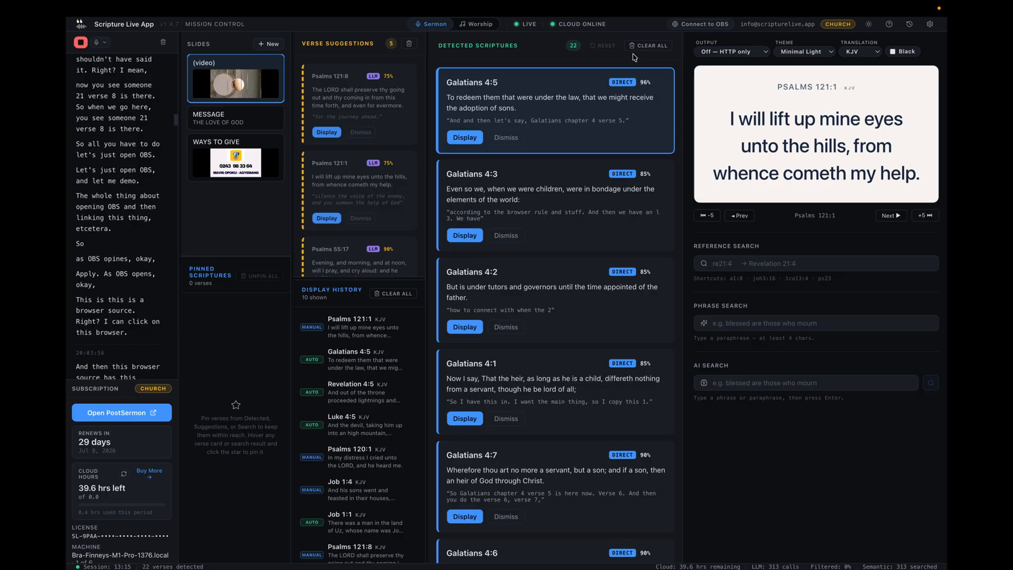